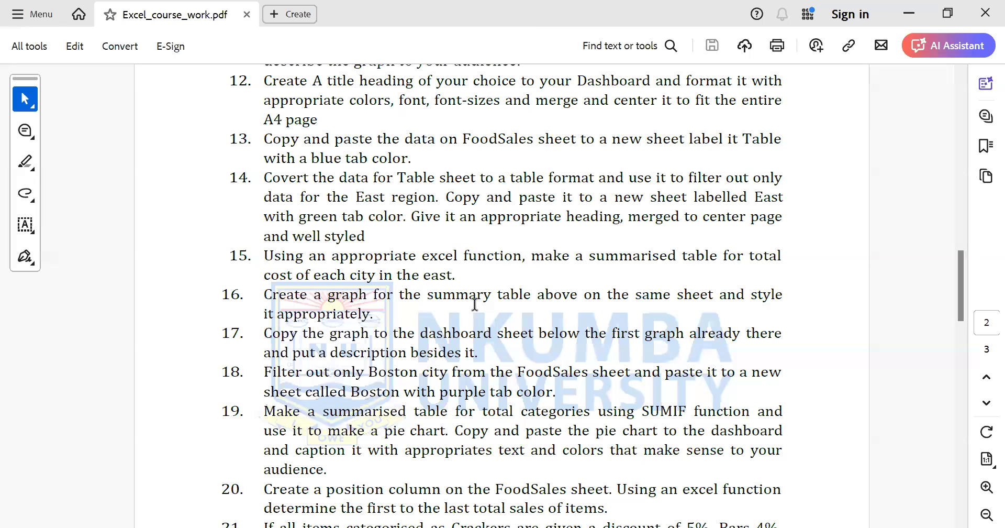
Insert a PivotTable from the EAST sheet's range A3:M30, placed on the existing worksheet at cell P11
{"action": "scroll", "coordinate": [474, 303], "scroll_direction": "down", "scroll_amount": 1}
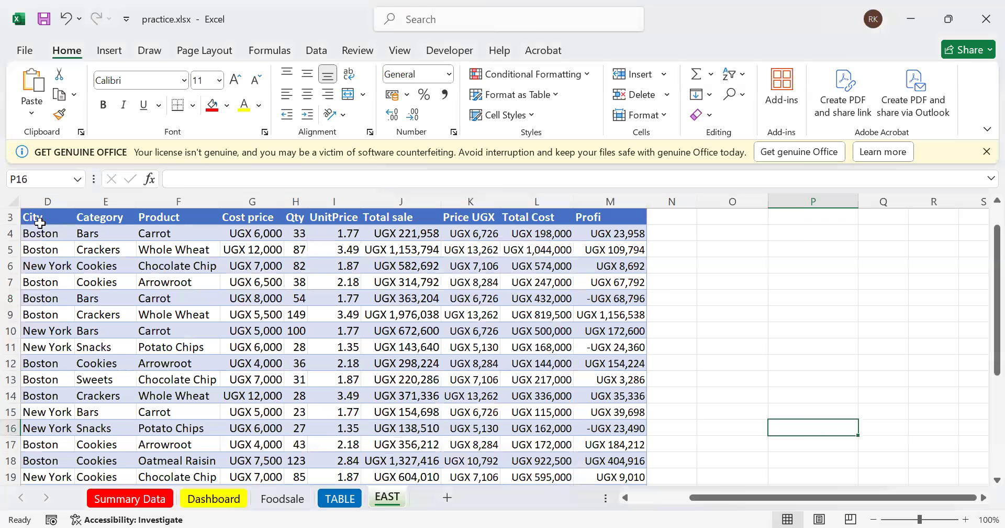
{"action": "key", "text": "ctrl+Home"}
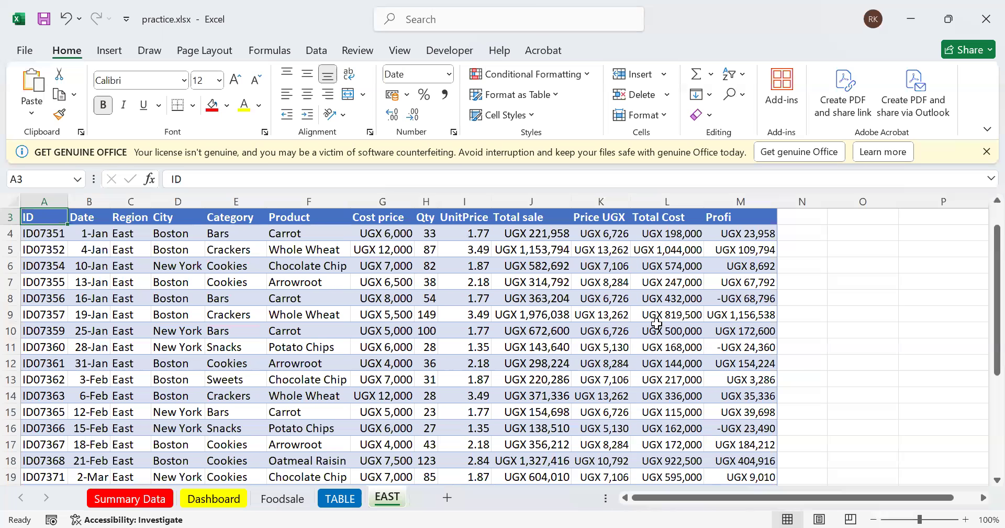
{"action": "key", "text": "ctrl+a"}
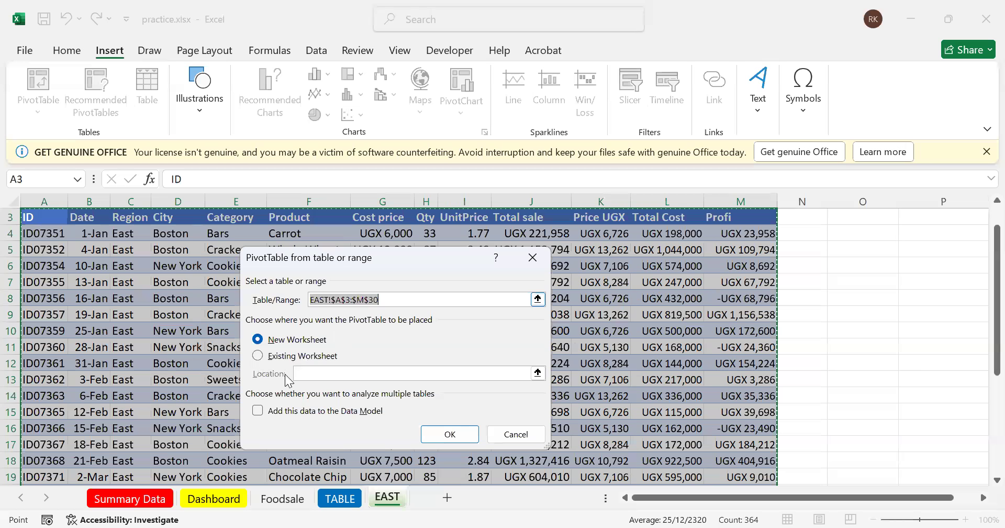
{"action": "left_click", "coordinate": [301, 374]}
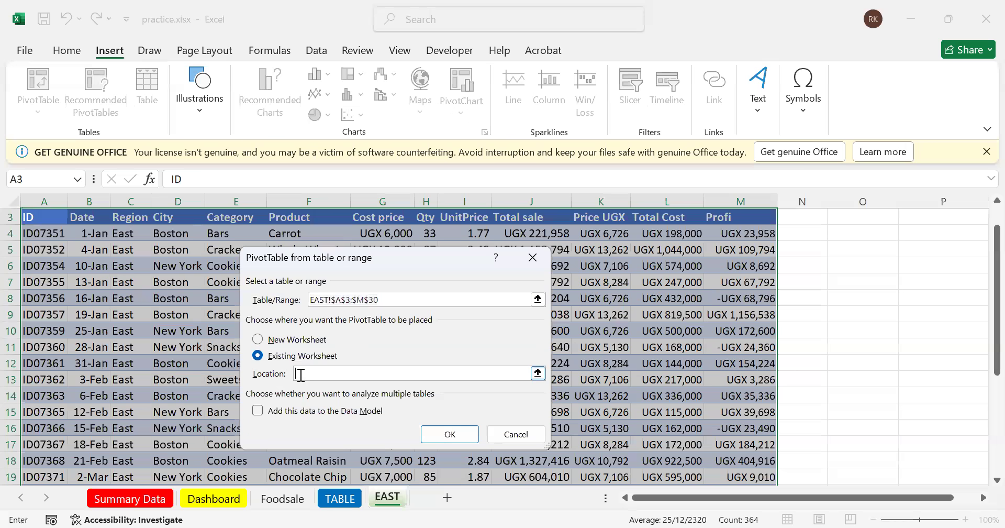
{"action": "left_click", "coordinate": [928, 353]}
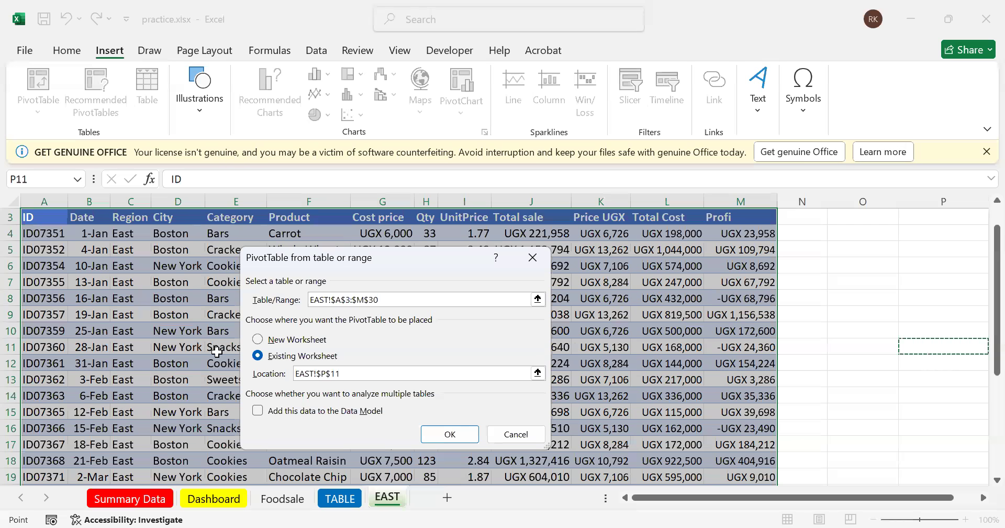
{"action": "left_click", "coordinate": [437, 435]}
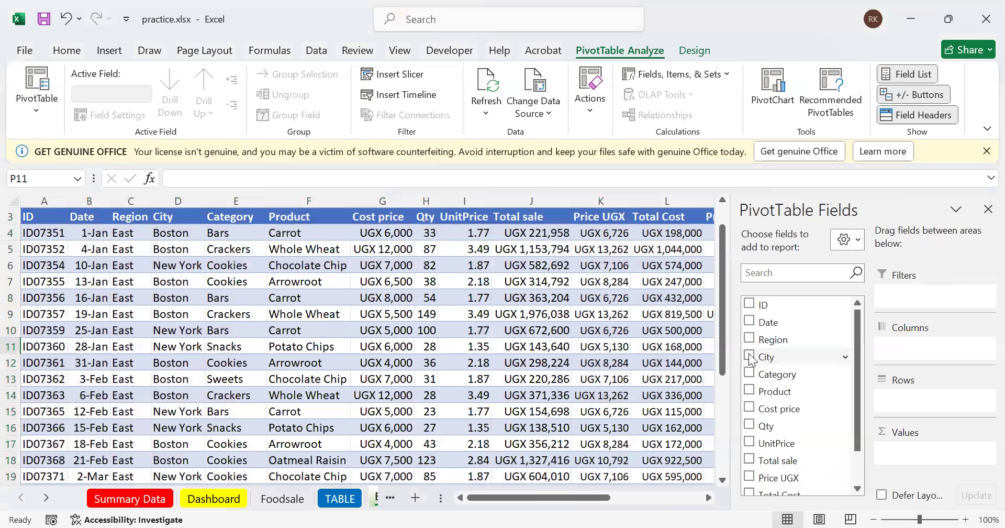
Summarise total cost per city in the EAST PivotTable, with City as rows and Total Cost as values
{"action": "left_click_drag", "start_coordinate": [752, 360], "coordinate": [889, 399]}
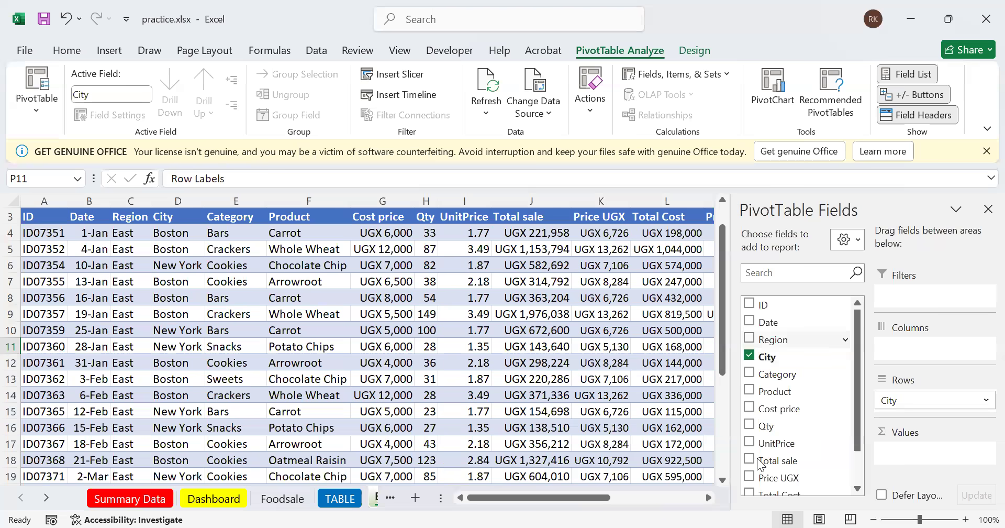
{"action": "scroll", "coordinate": [754, 462], "scroll_direction": "down", "scroll_amount": 1}
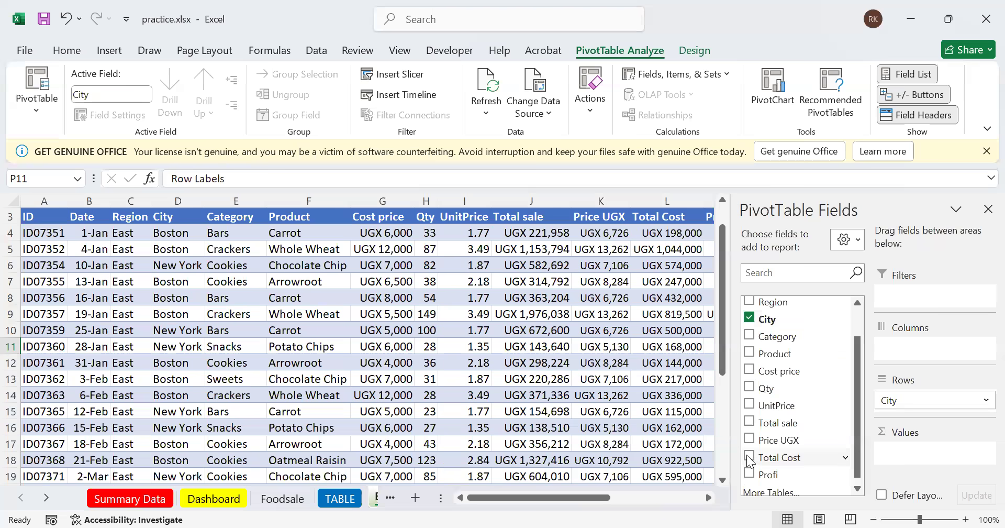
{"action": "left_click_drag", "start_coordinate": [749, 460], "coordinate": [914, 457]}
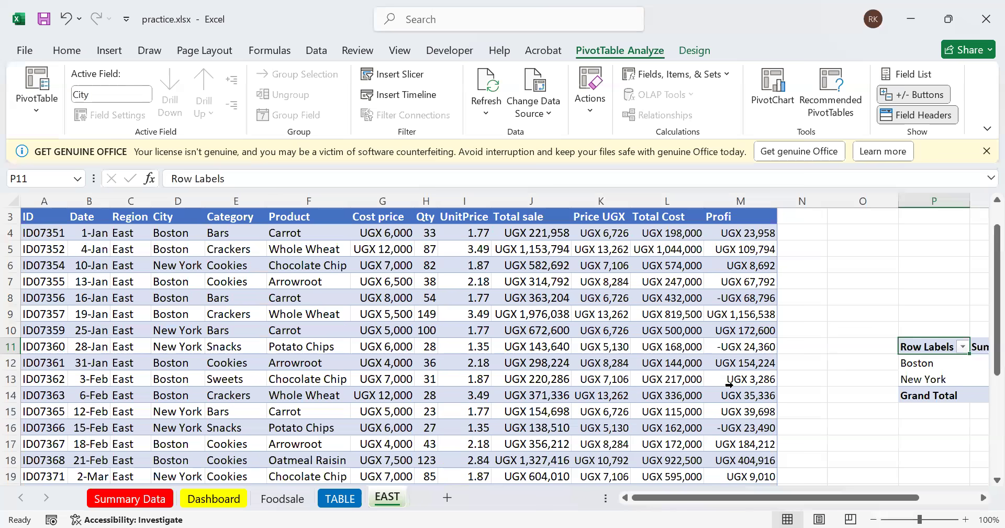
{"action": "scroll", "coordinate": [729, 385], "scroll_direction": "right", "scroll_amount": 2}
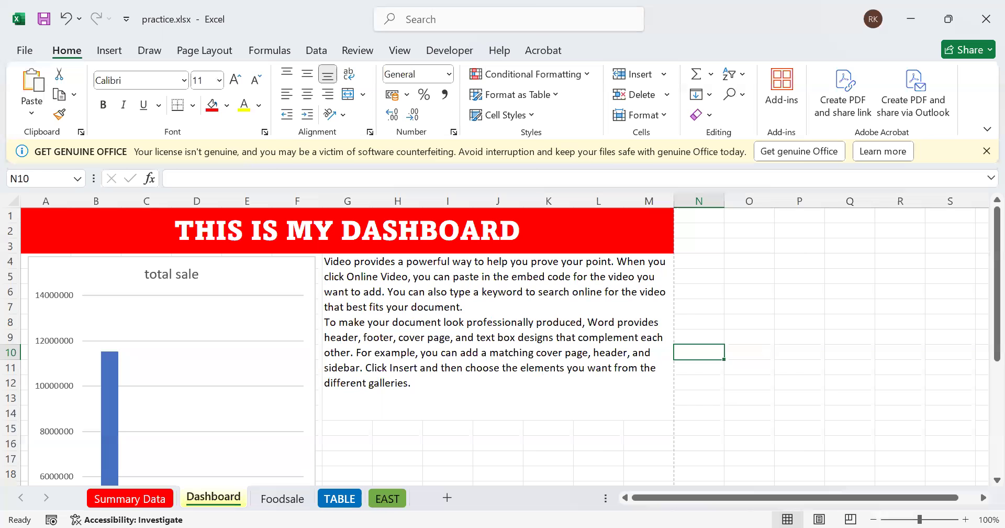
{"action": "left_click", "coordinate": [387, 498]}
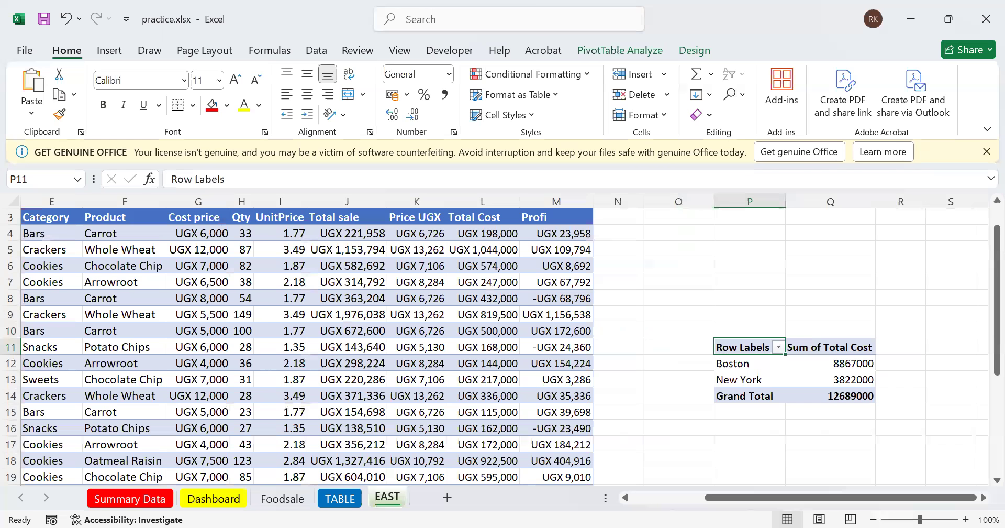
Filter the City column of the Foodsale sheet to show only Boston
{"action": "key", "text": "alt+Tab"}
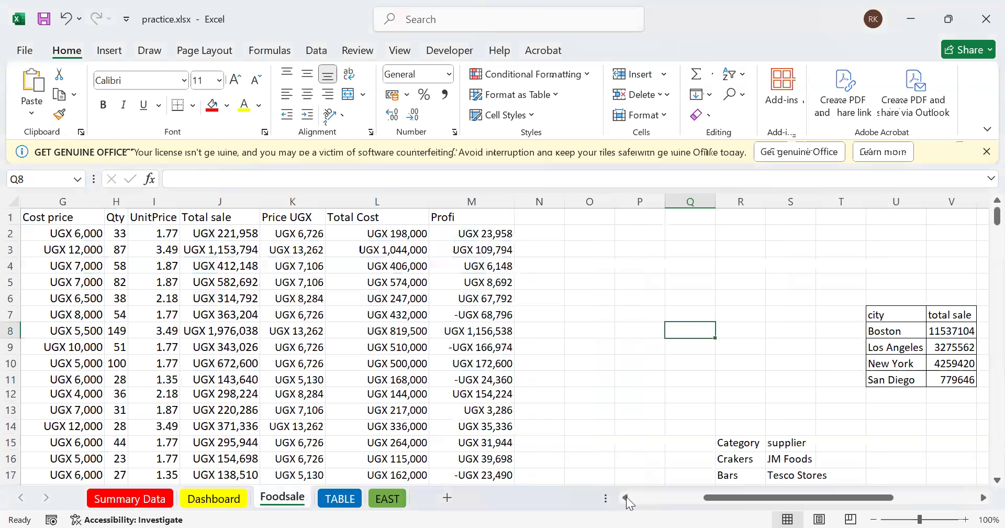
{"action": "left_click", "coordinate": [626, 497]}
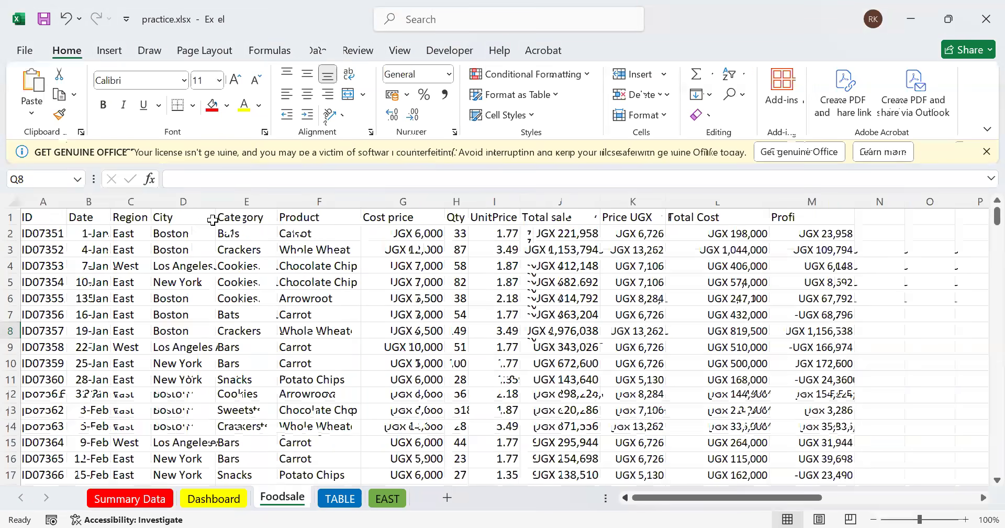
{"action": "left_click", "coordinate": [187, 215]}
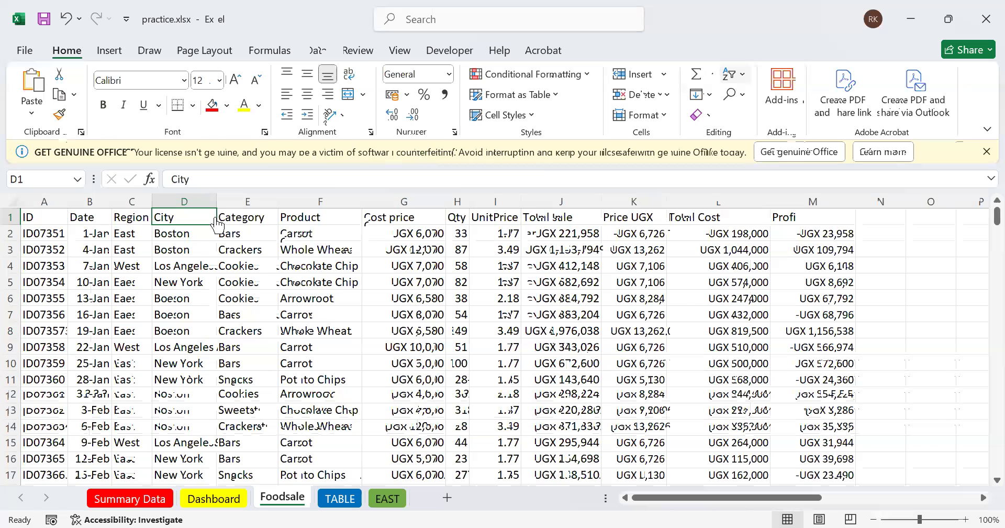
{"action": "key", "text": "ctrl+shift+l"}
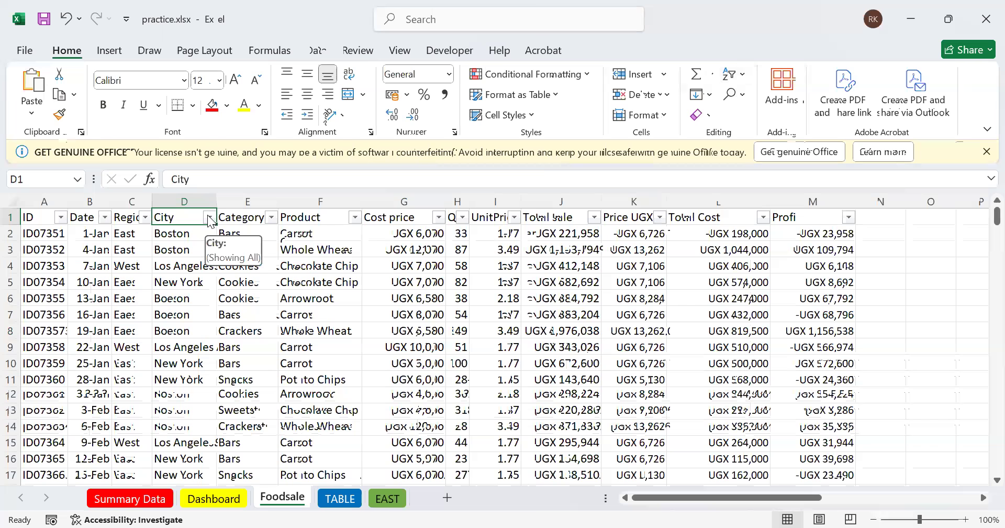
{"action": "key", "text": "alt+Down"}
{"action": "left_click", "coordinate": [256, 360]}
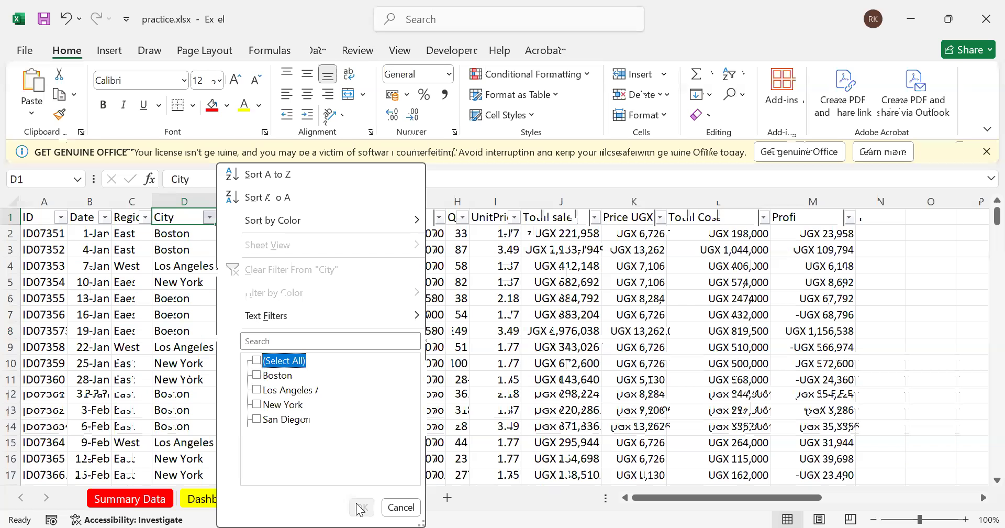
{"action": "key", "text": "Down"}
{"action": "key", "text": "space"}
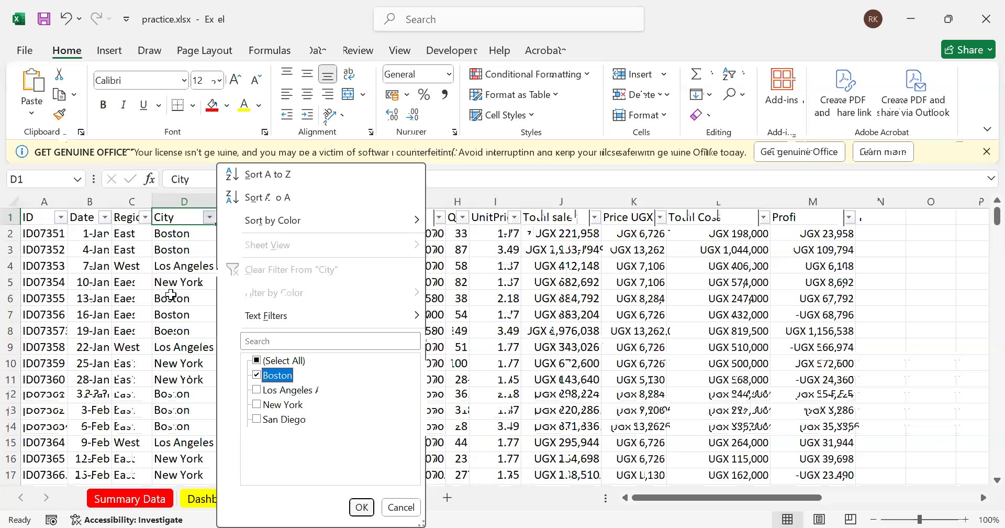
{"action": "key", "text": "Return"}
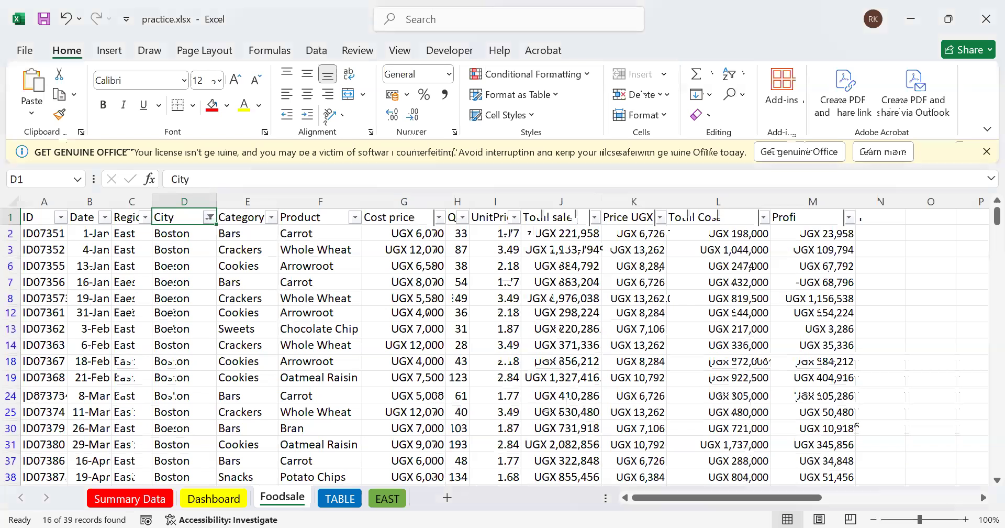
Copy the filtered Boston data with its headers from the Foodsale sheet into a new sheet starting at A1
{"action": "key", "text": "alt+Tab"}
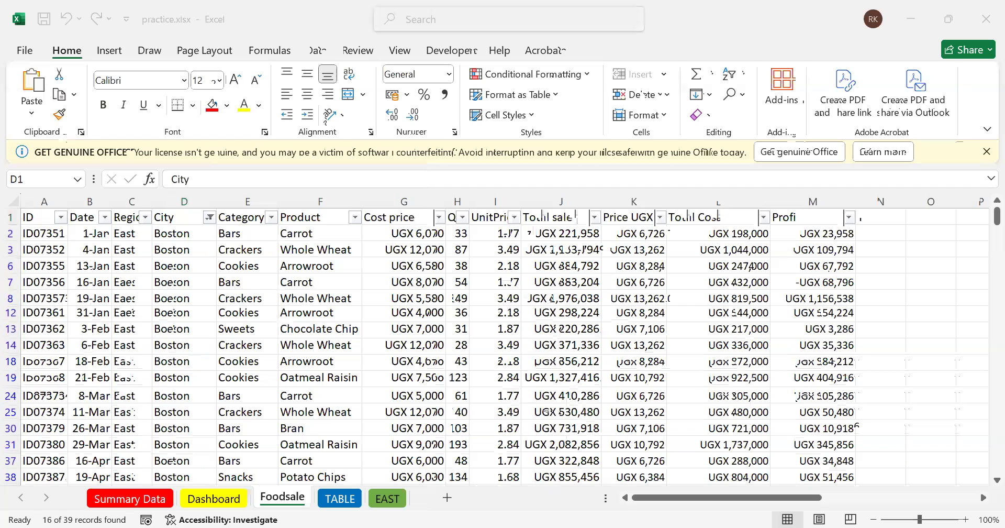
{"action": "left_click", "coordinate": [40, 215]}
{"action": "key", "text": "ctrl+a"}
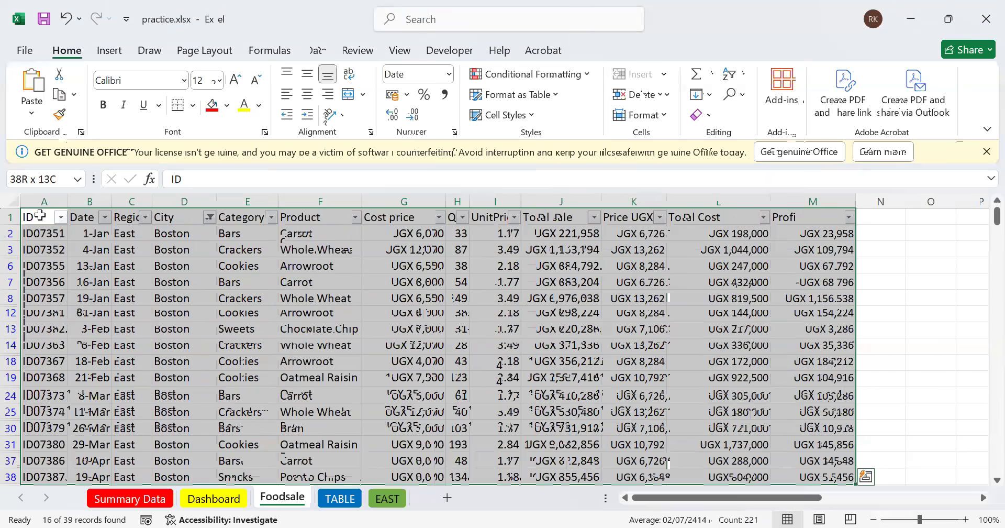
{"action": "key", "text": "ctrl+c"}
{"action": "left_click", "coordinate": [446, 497]}
{"action": "key", "text": "ctrl+v"}
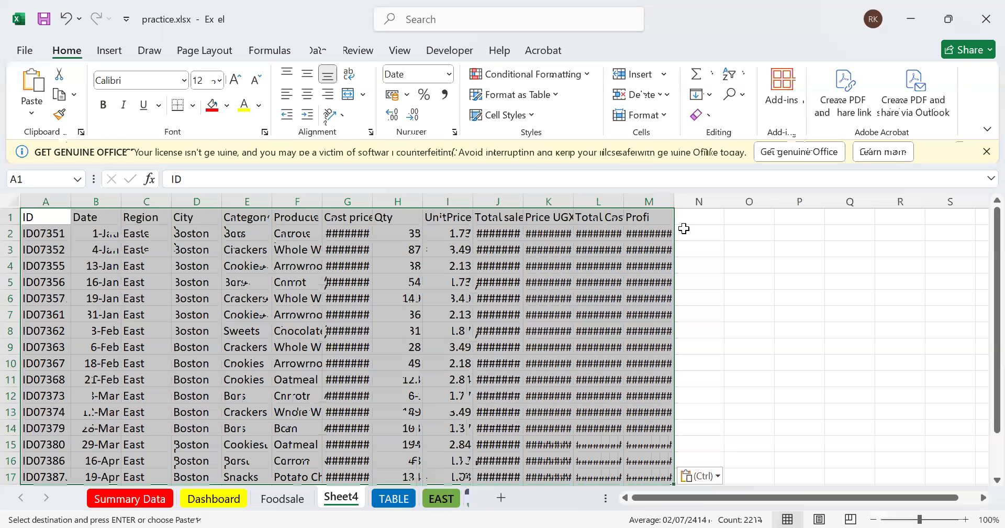
Autofit the new sheet's column widths and rename the sheet boston with a purple tab
{"action": "left_click", "coordinate": [641, 115]}
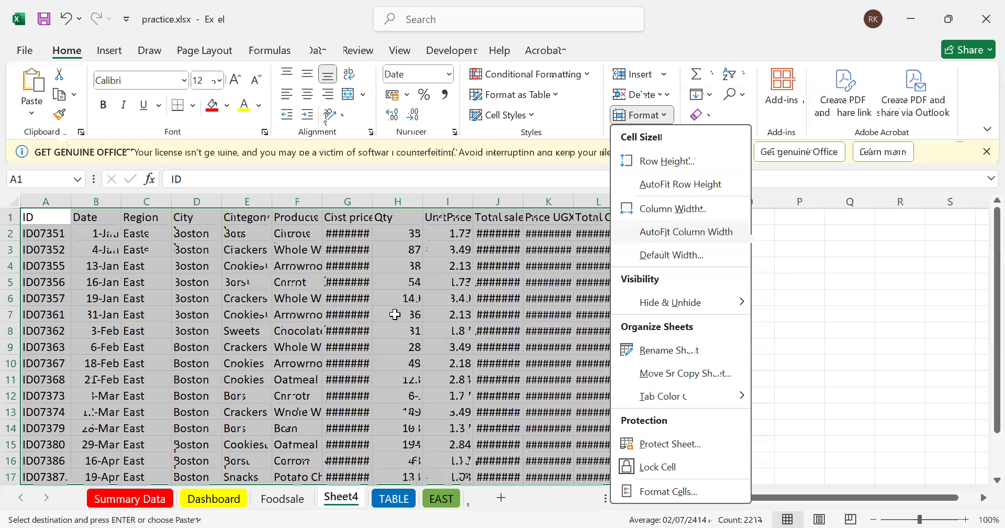
{"action": "type", "text": "boston"}
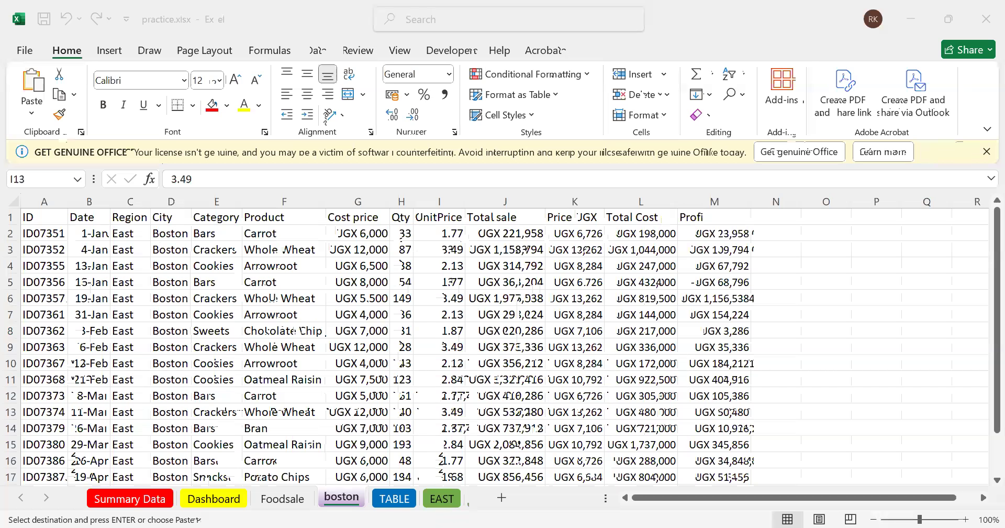
Show all cities again in the City filter of the Foodsale sheet
{"action": "left_click", "coordinate": [283, 499]}
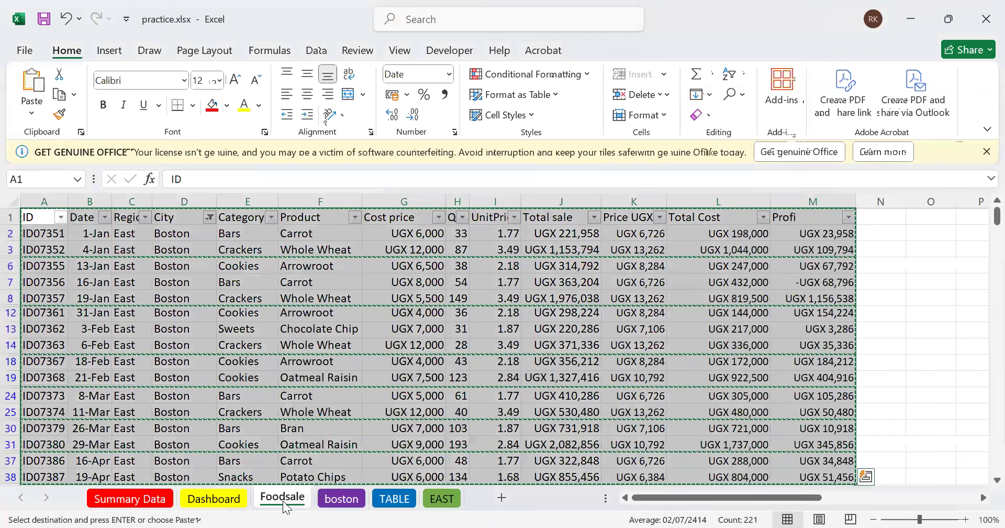
{"action": "left_click", "coordinate": [327, 333]}
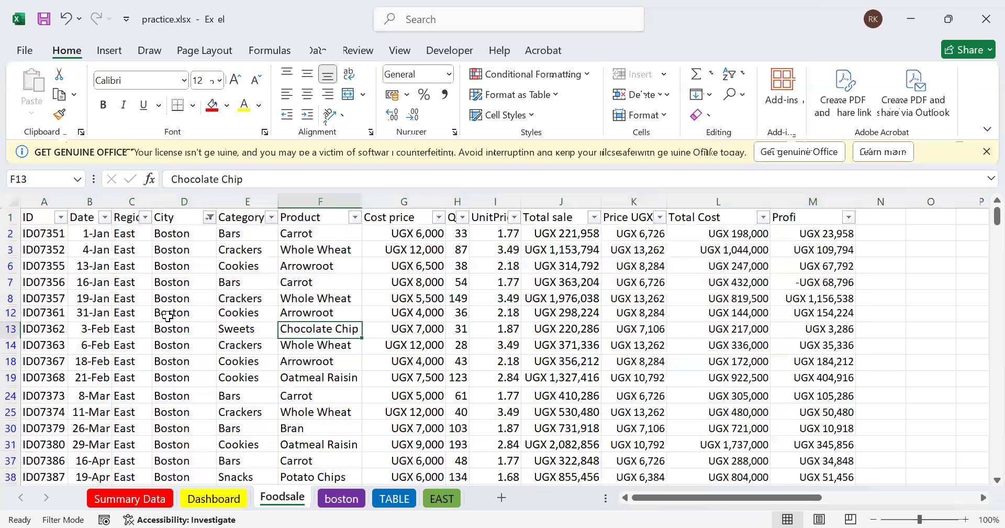
{"action": "left_click", "coordinate": [210, 217]}
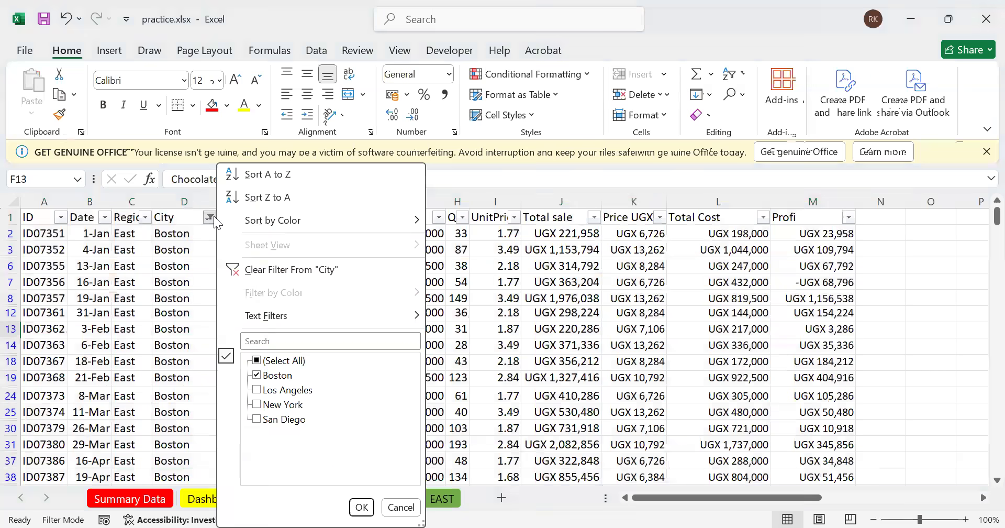
{"action": "left_click", "coordinate": [257, 361]}
{"action": "left_click", "coordinate": [256, 361]}
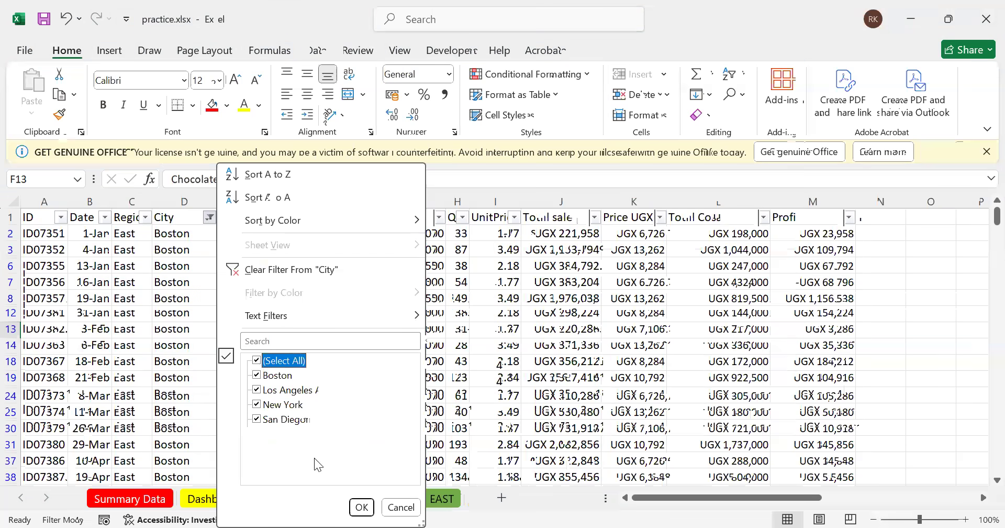
{"action": "left_click", "coordinate": [356, 507]}
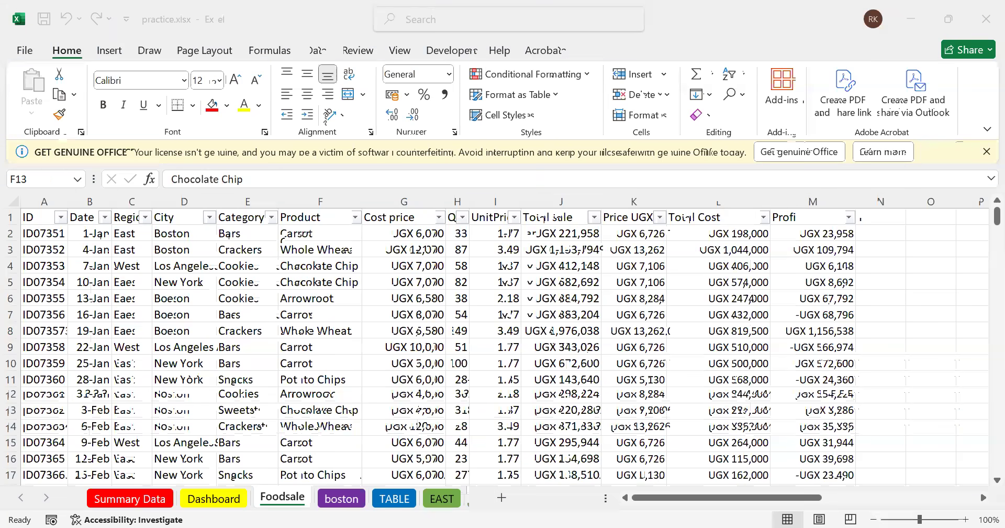
Add a column header "position" in cell N1 of the Foodsale sheet
{"action": "double_click", "coordinate": [873, 221]}
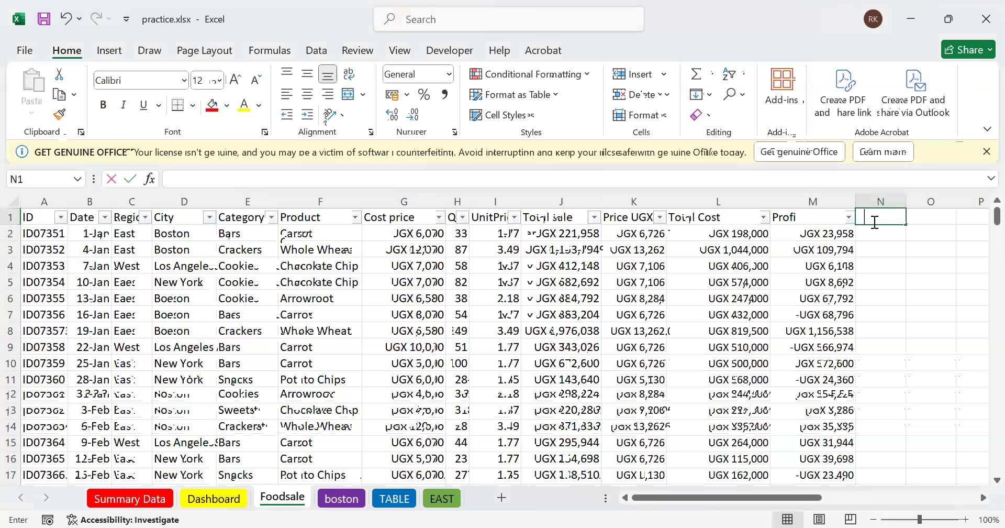
{"action": "type", "text": "position"}
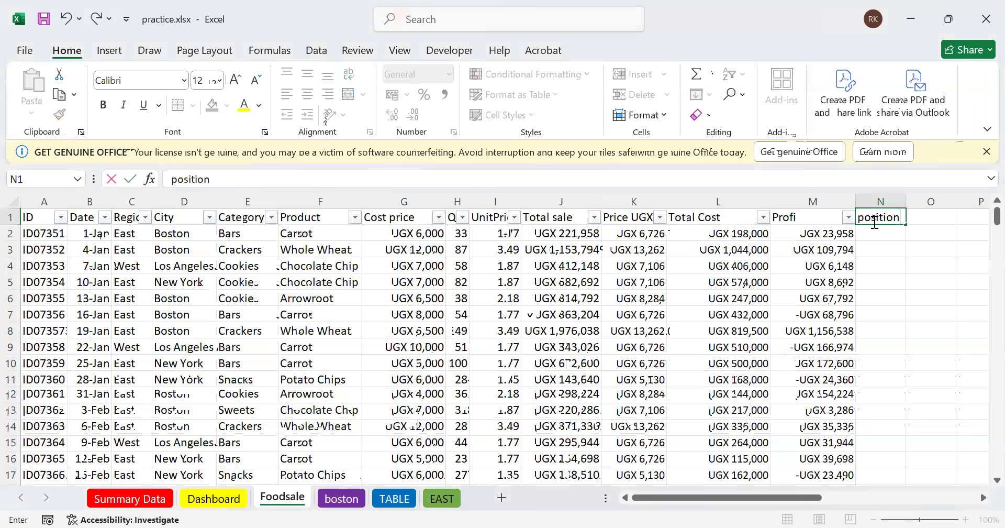
{"action": "key", "text": "Return"}
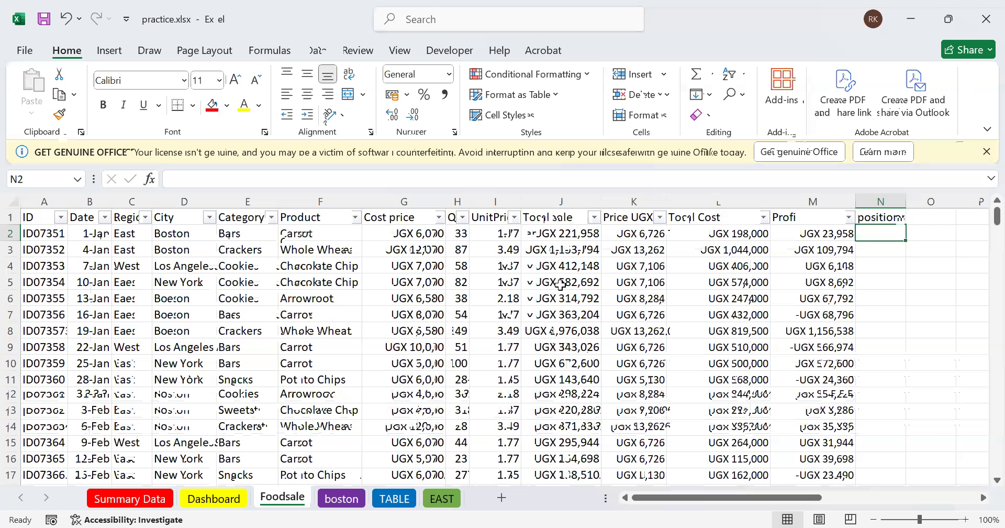
Start a RANK formula in N2 that ranks the total sale in J2 against the range J2:J40
{"action": "type", "text": "="}
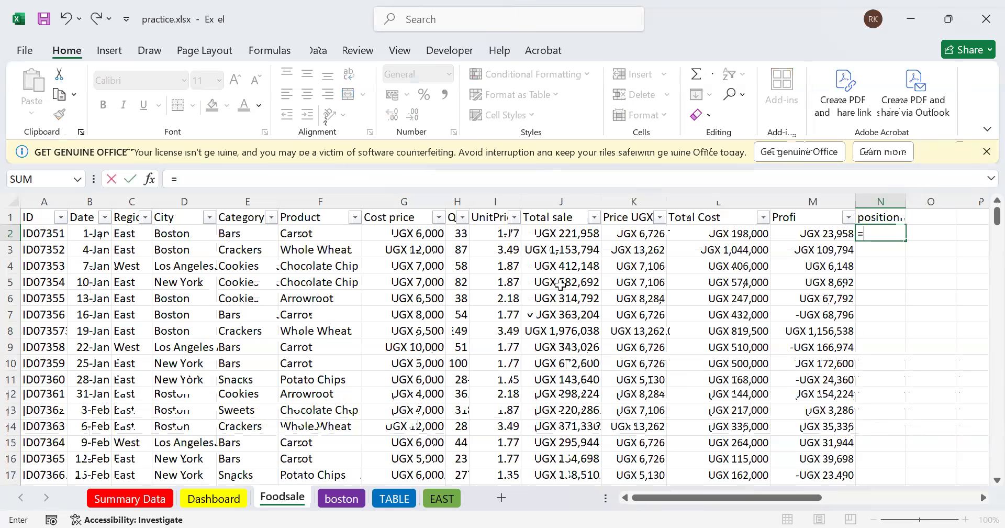
{"action": "type", "text": "ra"}
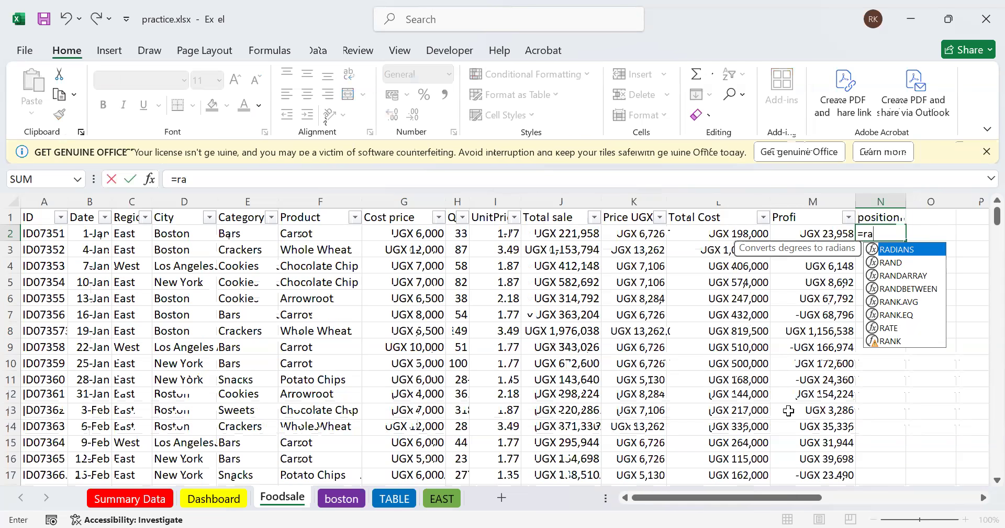
{"action": "double_click", "coordinate": [891, 341]}
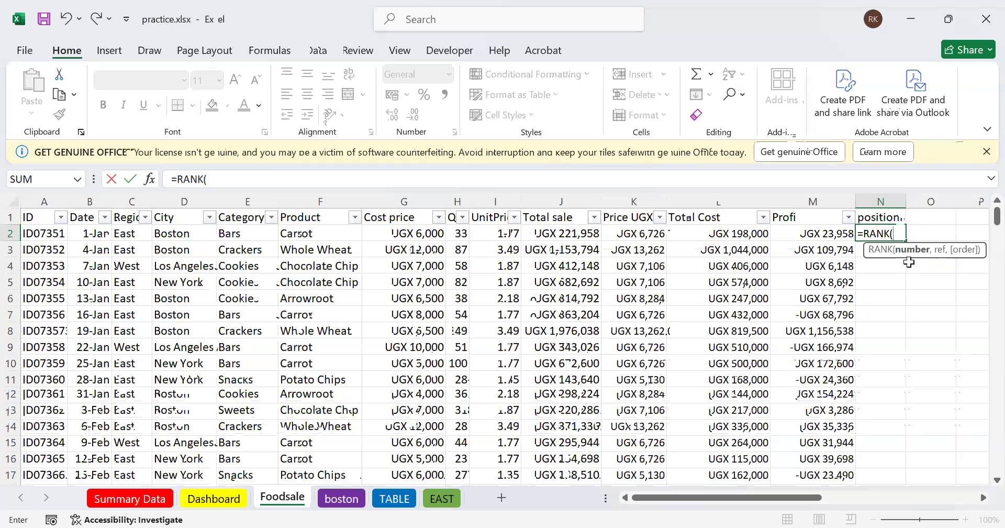
{"action": "left_click", "coordinate": [562, 234]}
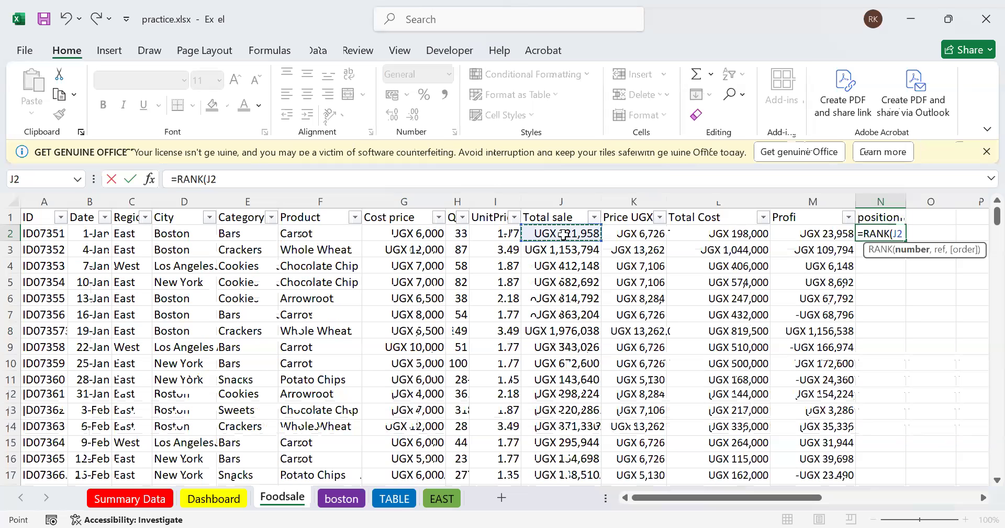
{"action": "type", "text": ","}
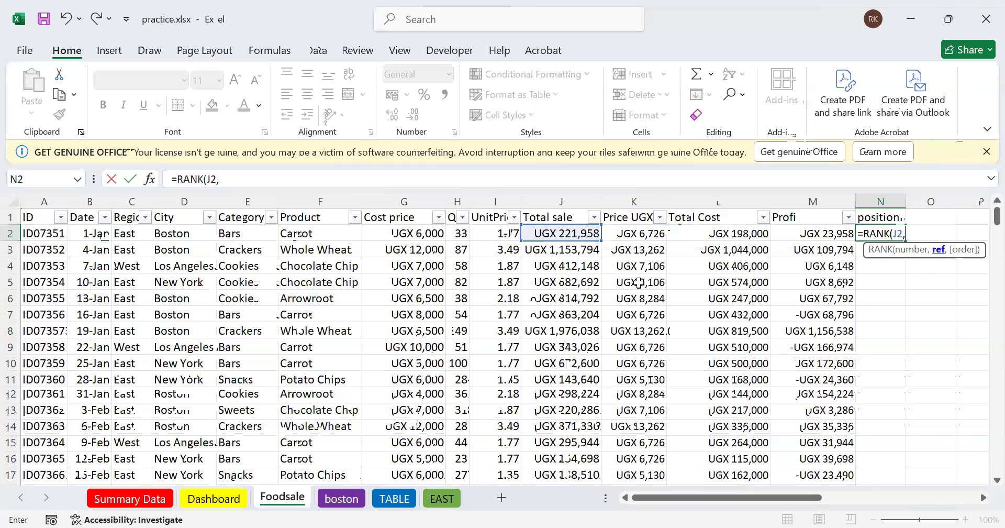
{"action": "left_click", "coordinate": [575, 235]}
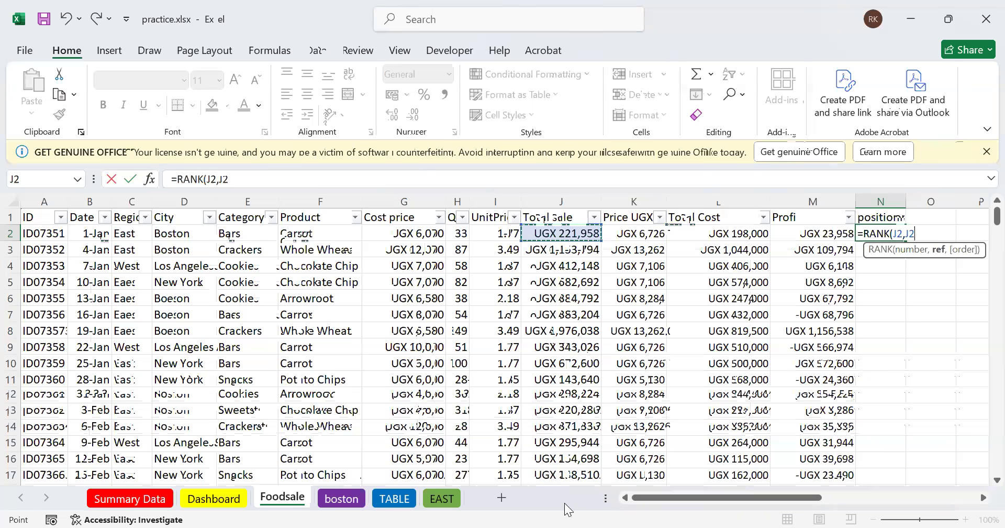
{"action": "key", "text": "ctrl+shift+Down"}
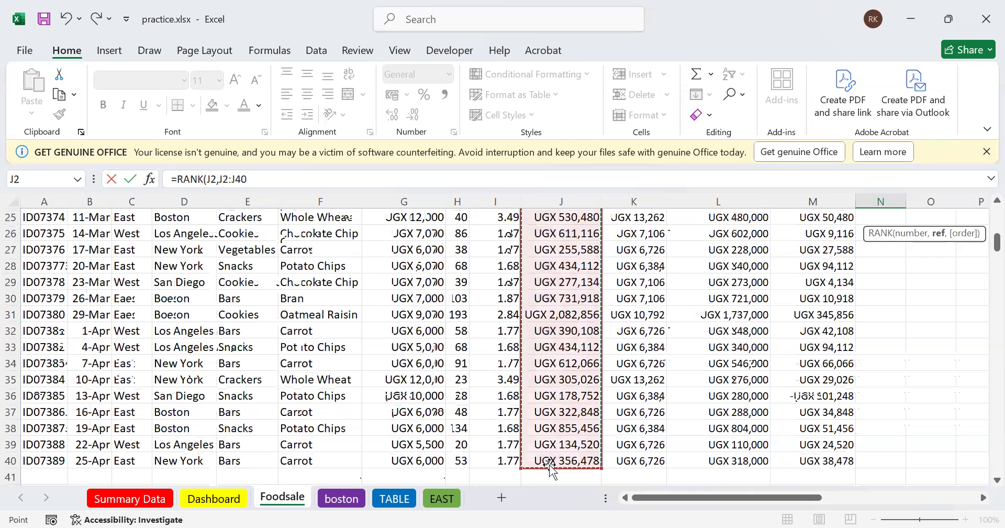
{"action": "scroll", "coordinate": [590, 367], "scroll_direction": "up", "scroll_amount": 5}
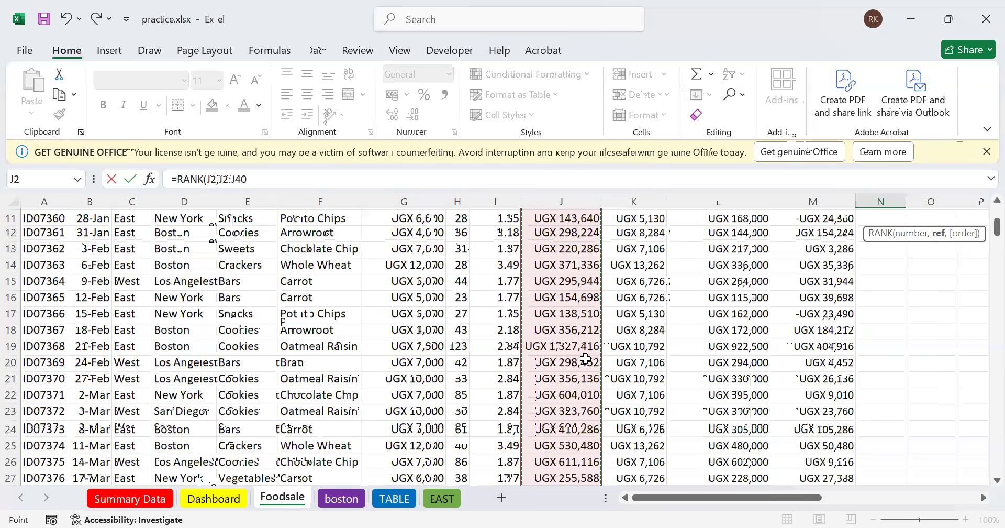
{"action": "scroll", "coordinate": [585, 358], "scroll_direction": "up", "scroll_amount": 3}
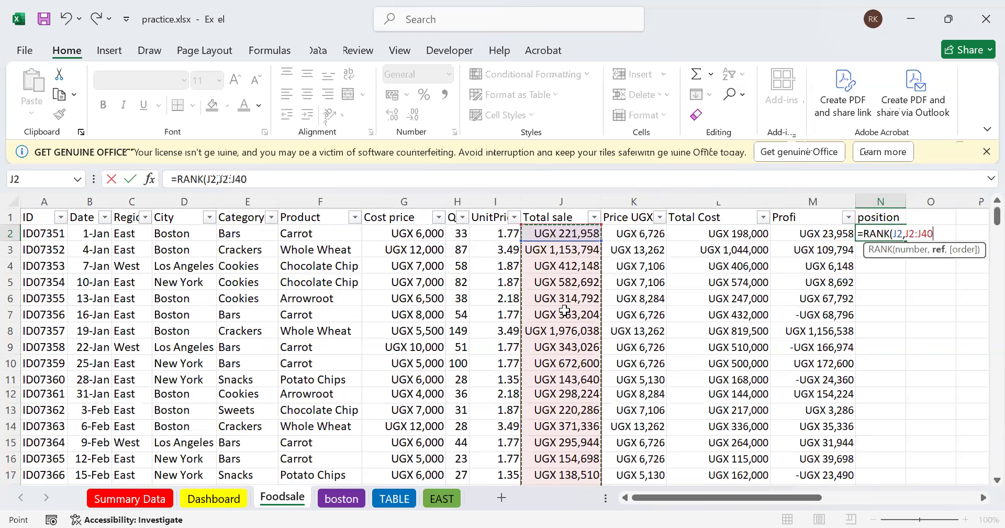
Make the ranking range absolute as $J$2:$J$40 and complete the N2 formula with descending order 0
{"action": "left_click", "coordinate": [229, 179]}
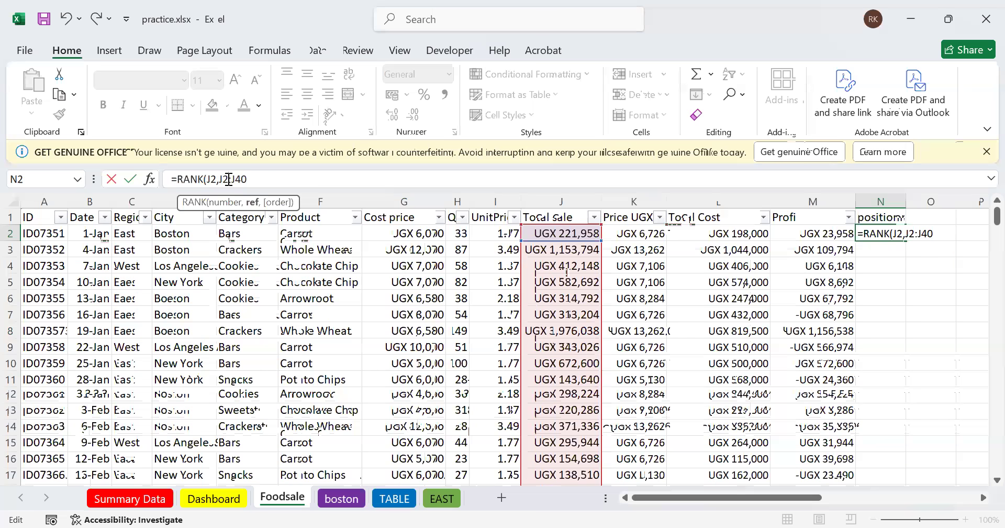
{"action": "key", "text": "F4"}
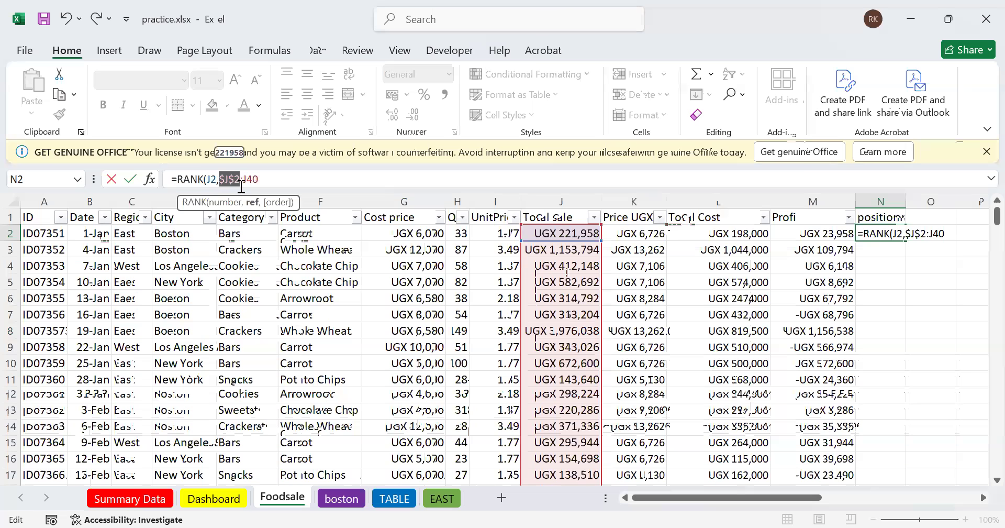
{"action": "left_click", "coordinate": [269, 179]}
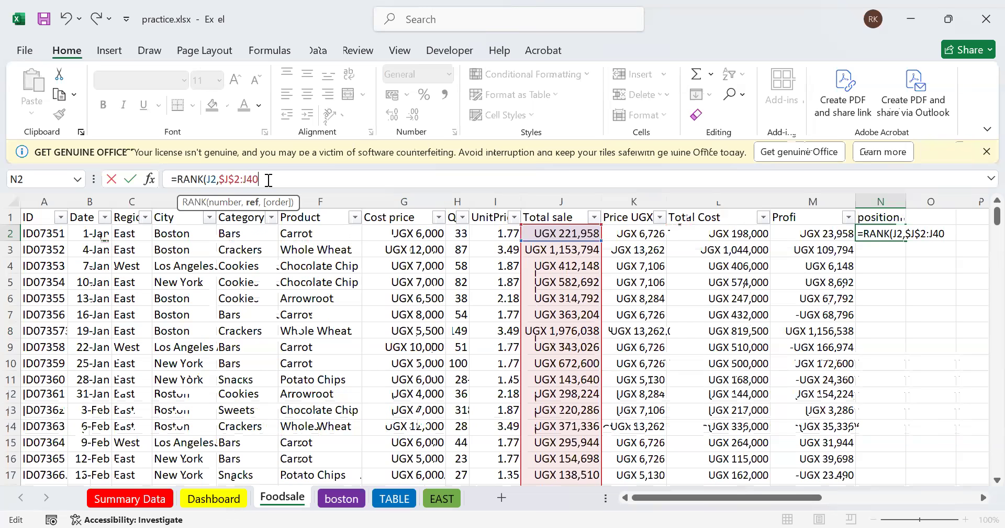
{"action": "key", "text": "F4"}
{"action": "type", "text": ","}
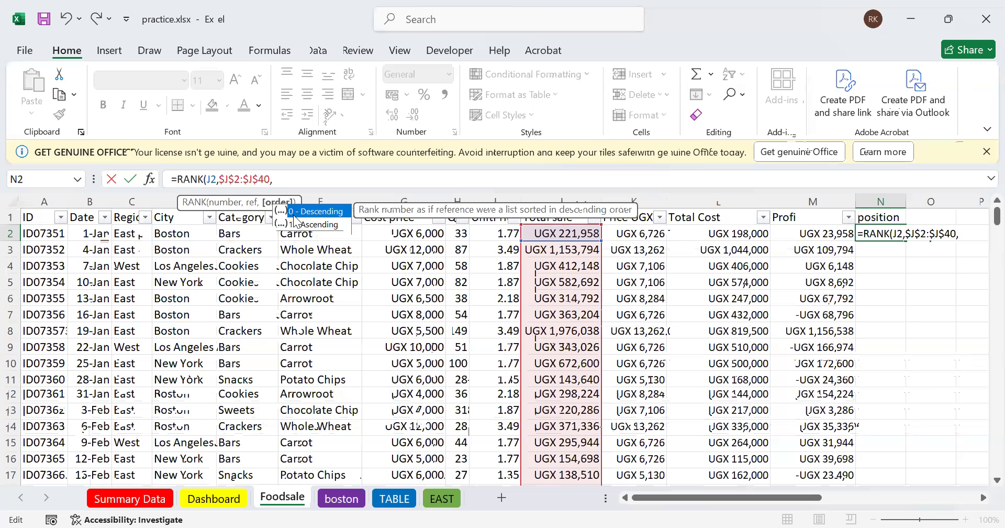
{"action": "type", "text": "0"}
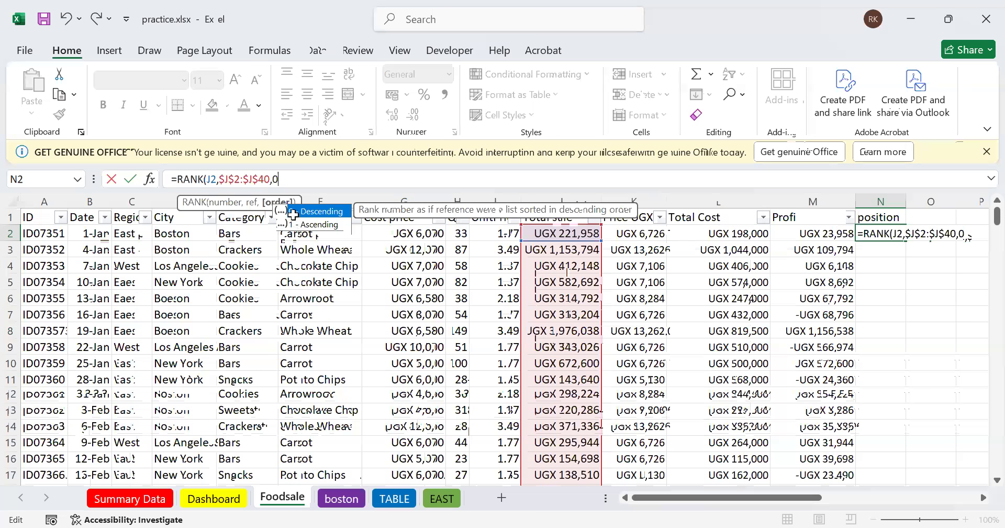
{"action": "key", "text": "Return"}
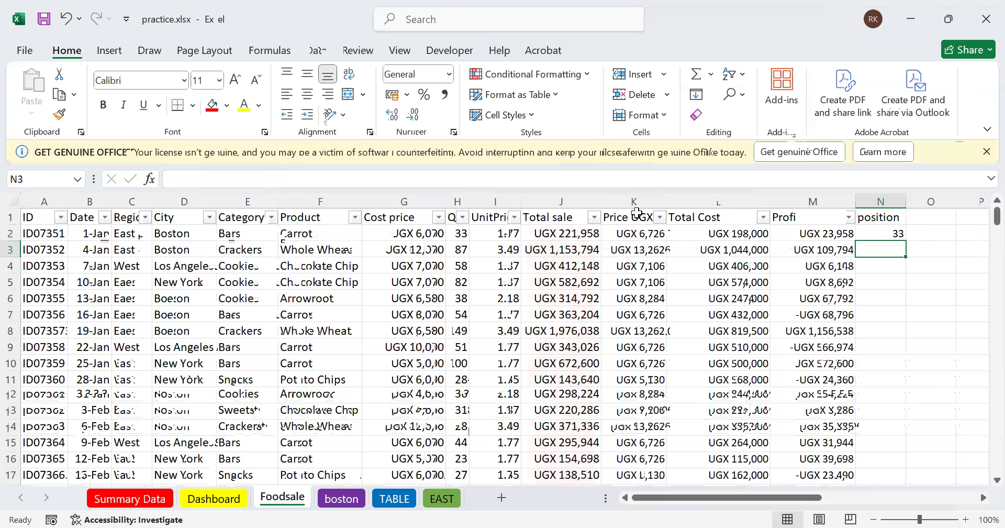
Fill the rank formula from N2 down the position column to the last data row
{"action": "left_click", "coordinate": [888, 235]}
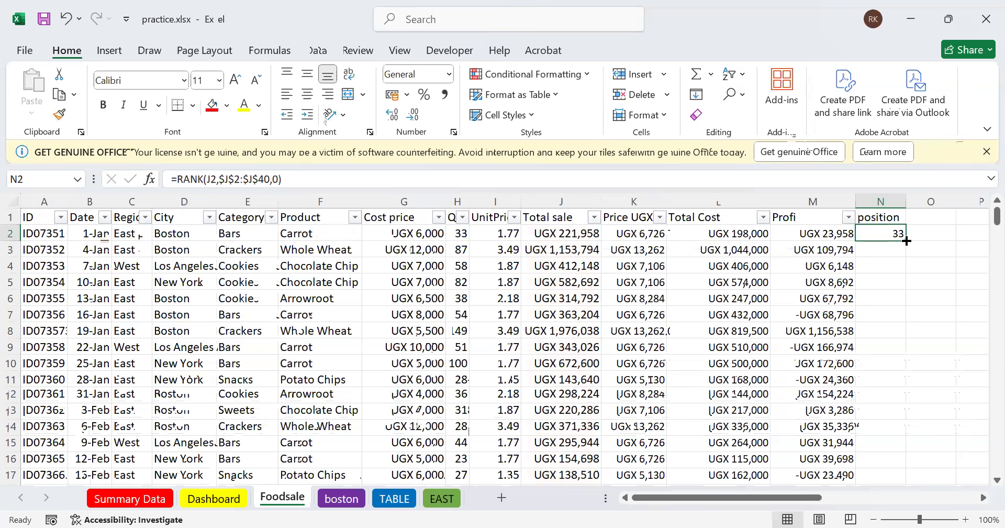
{"action": "double_click", "coordinate": [906, 241]}
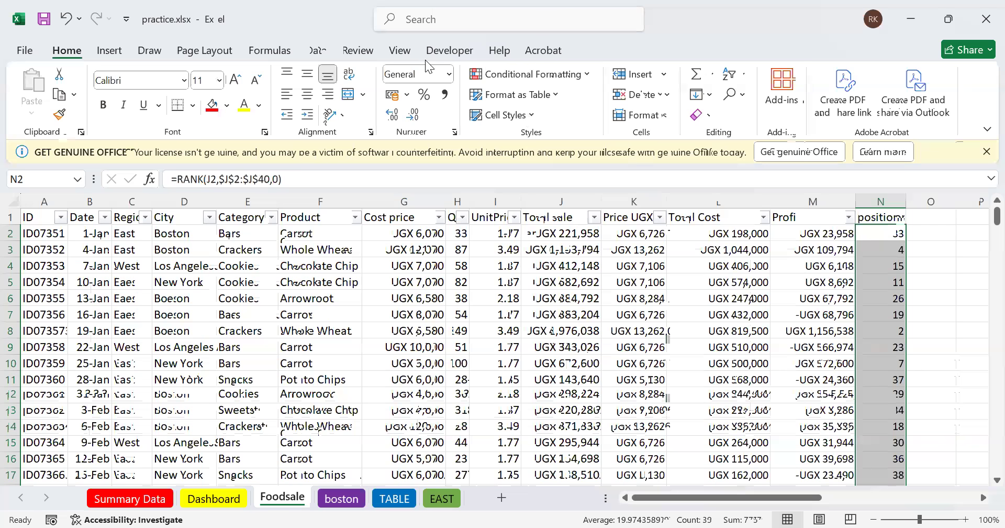
{"action": "left_click", "coordinate": [931, 282]}
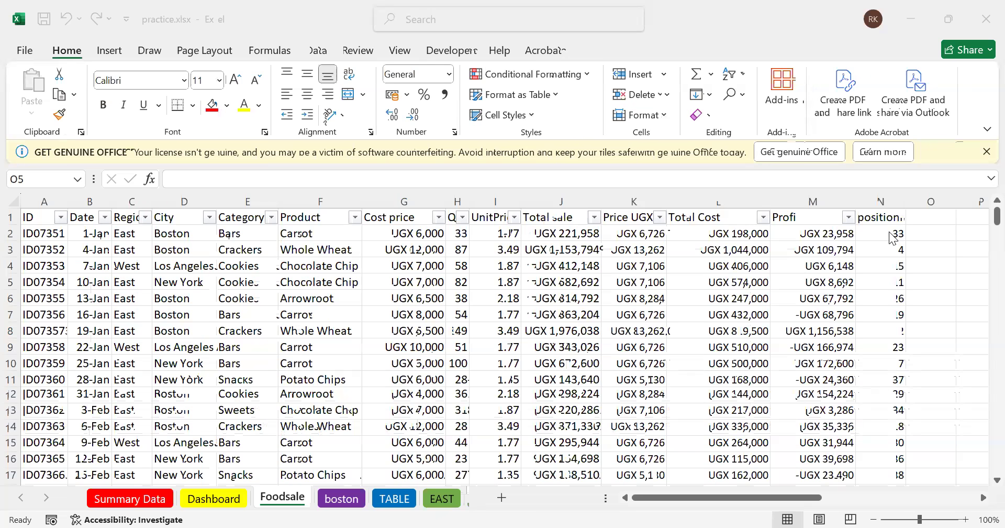
Clear all contents of column N and re-enter the header "position" in N1
{"action": "left_click", "coordinate": [880, 202]}
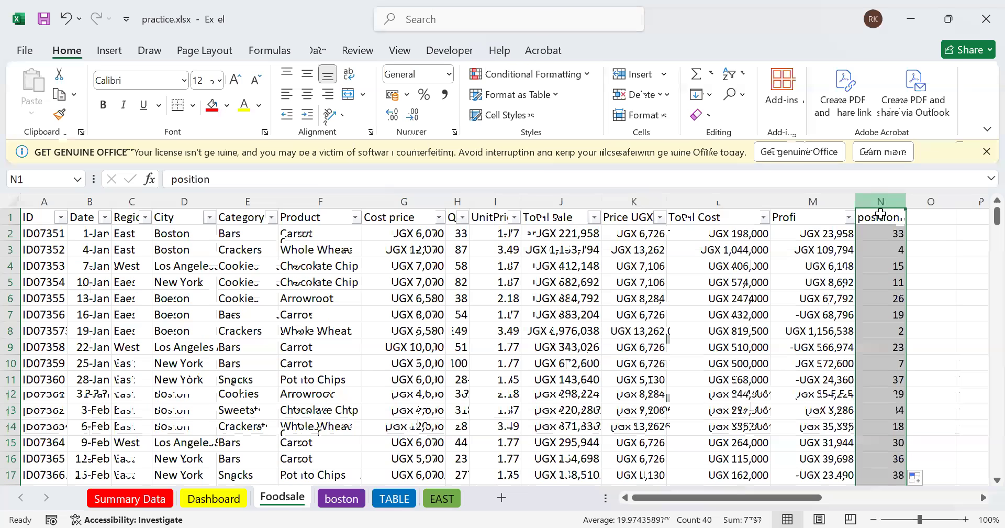
{"action": "key", "text": "Delete"}
{"action": "left_click", "coordinate": [882, 214]}
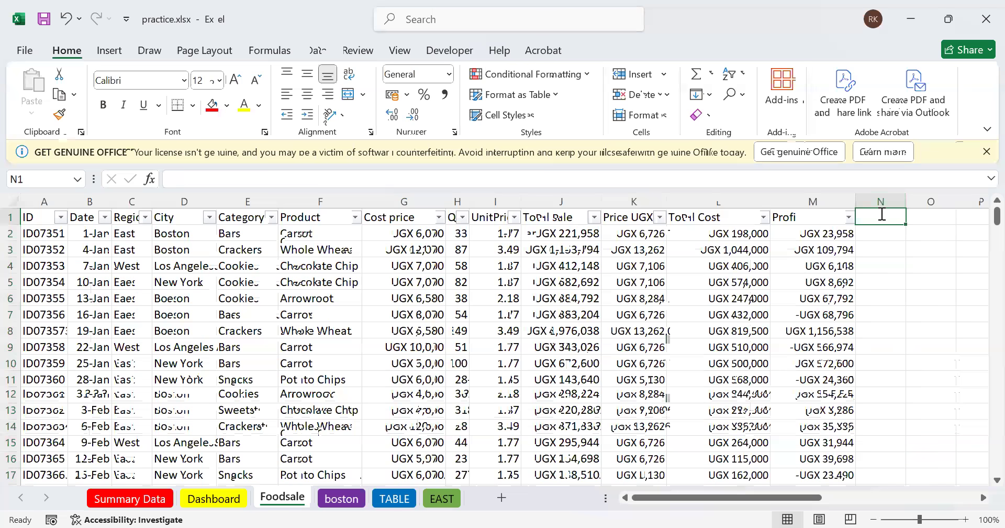
{"action": "type", "text": "position"}
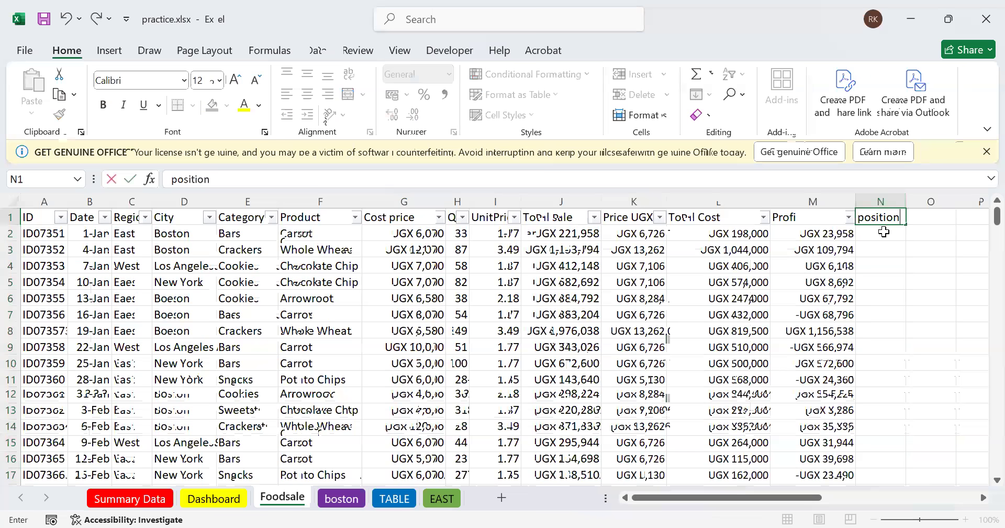
{"action": "key", "text": "Return"}
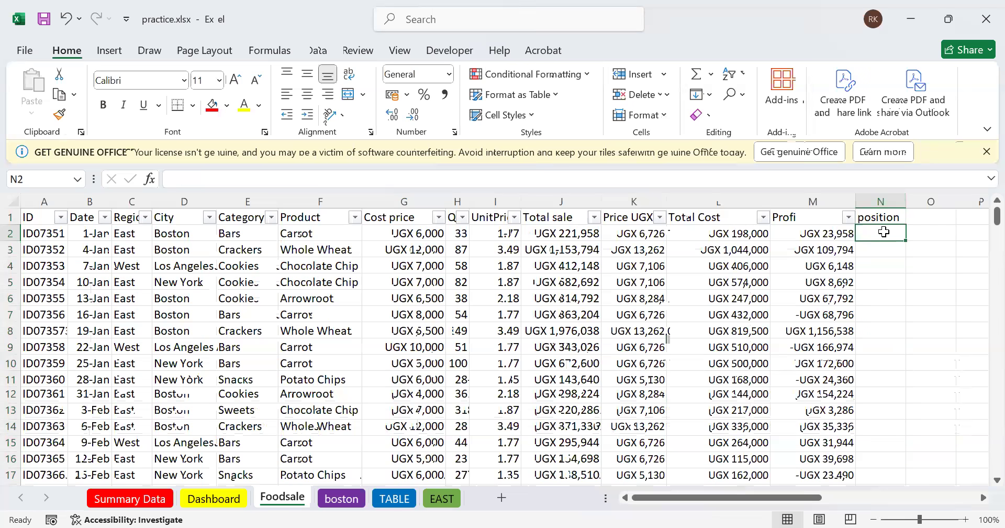
Begin a RANK formula in N2 with J2 as the number and J2:J40 as the reference range
{"action": "type", "text": "="}
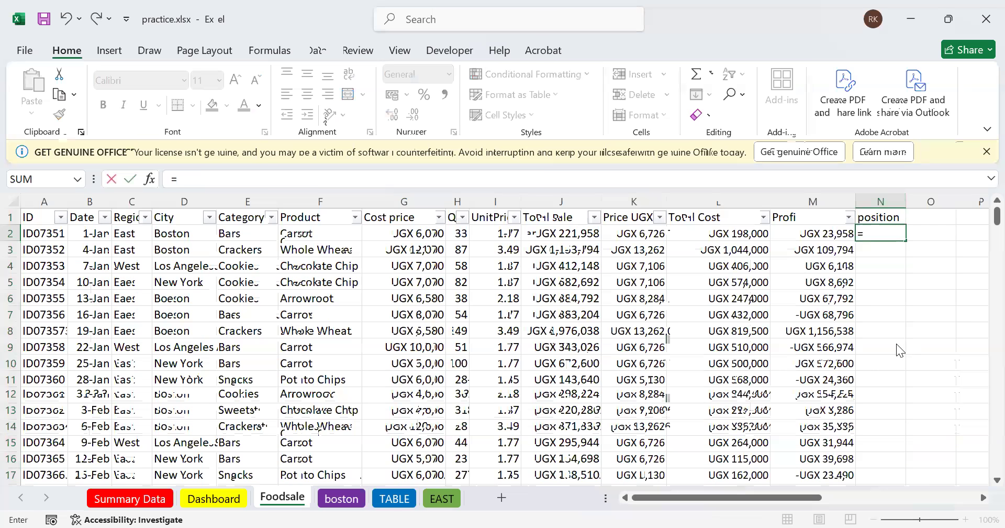
{"action": "type", "text": "ra"}
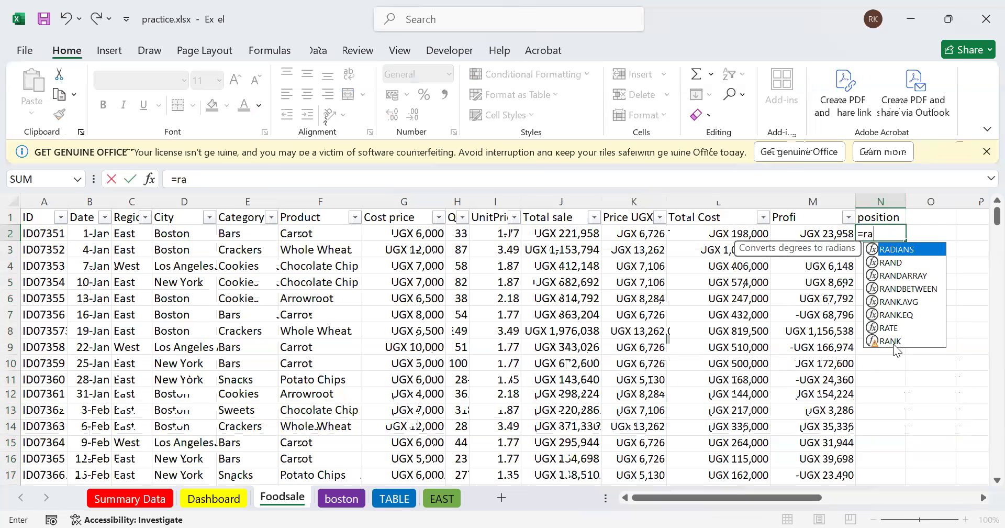
{"action": "double_click", "coordinate": [893, 342]}
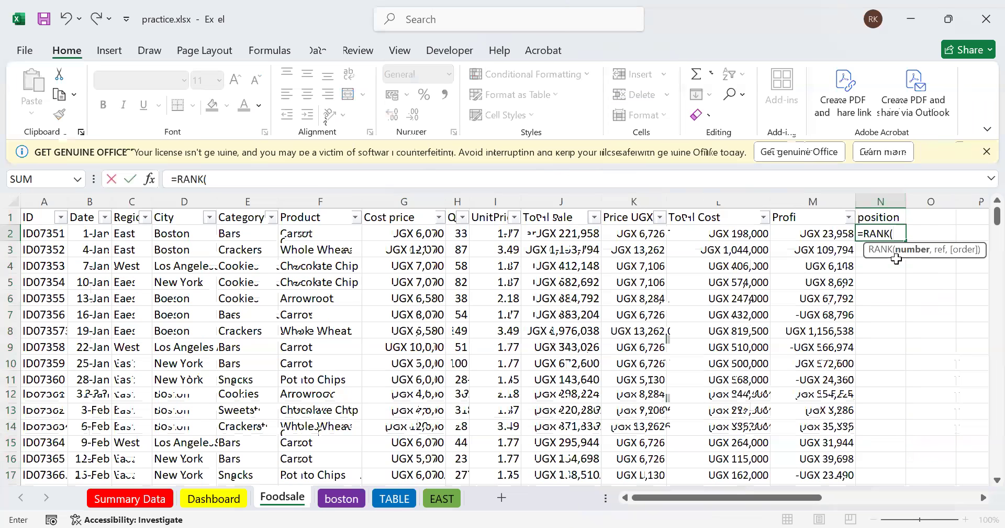
{"action": "left_click", "coordinate": [544, 234]}
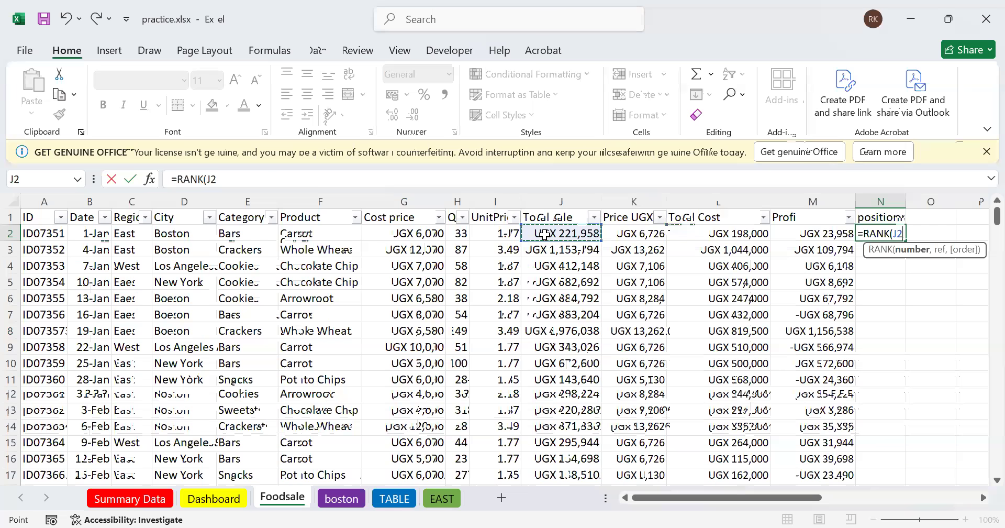
{"action": "type", "text": ","}
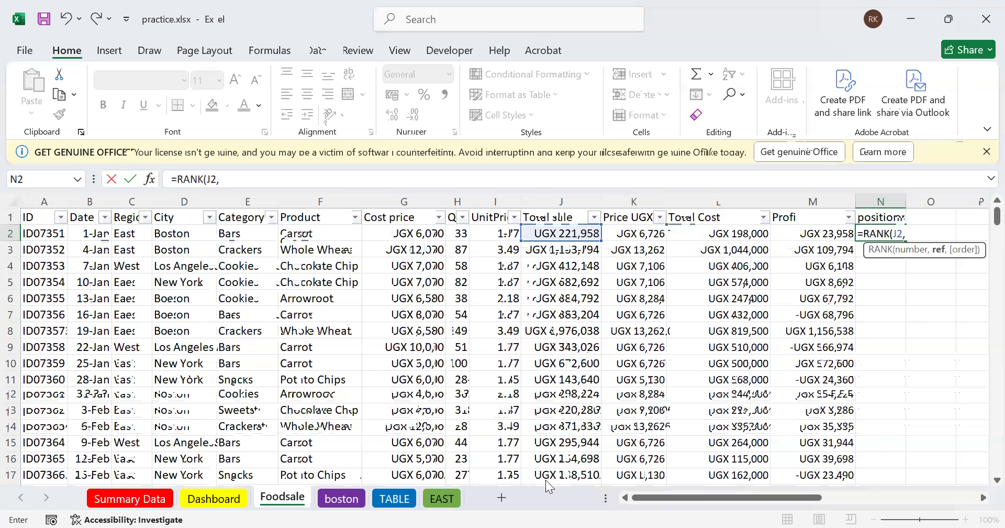
{"action": "key", "text": "ctrl+shift+Down"}
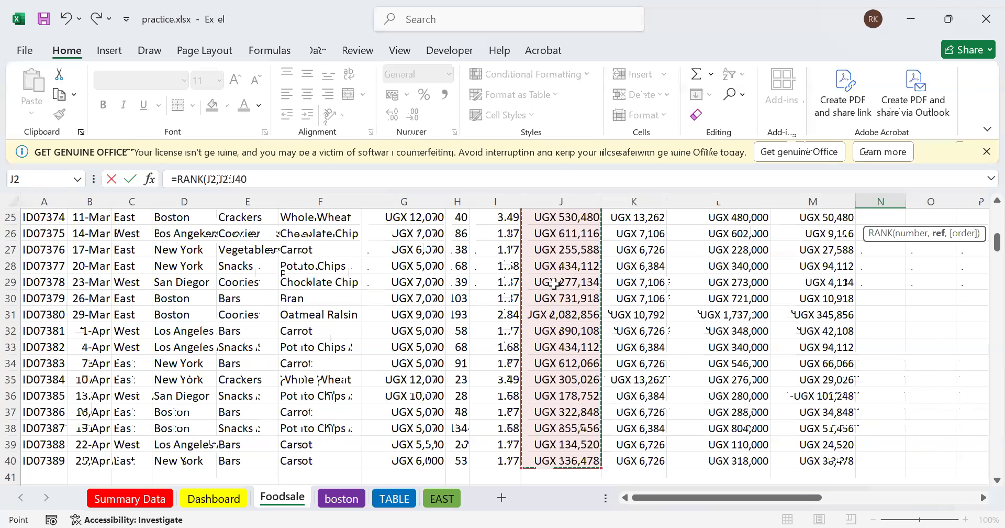
Lock the reference range as $J$2:$J$40 and finish the formula as =RANK(J2,$J$2:$J$40,0)
{"action": "left_click", "coordinate": [229, 181]}
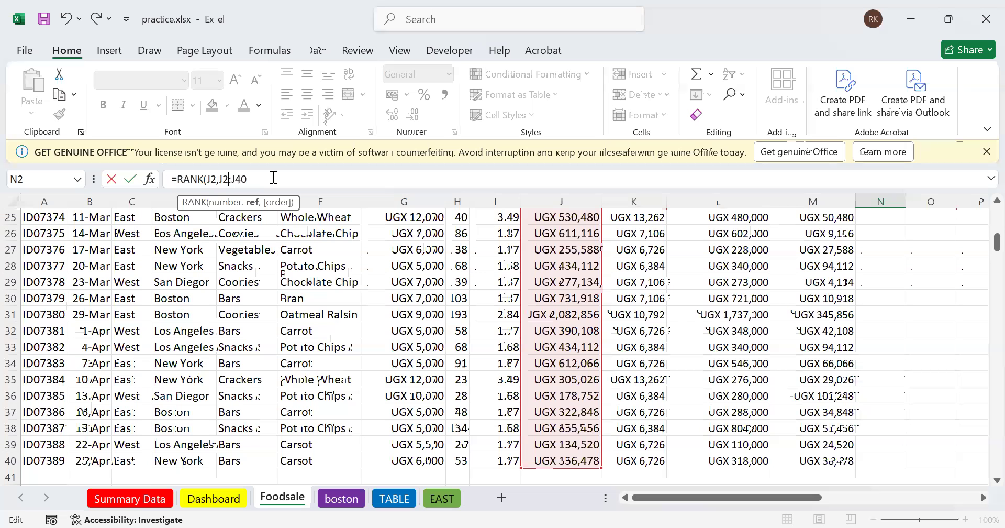
{"action": "key", "text": "F4"}
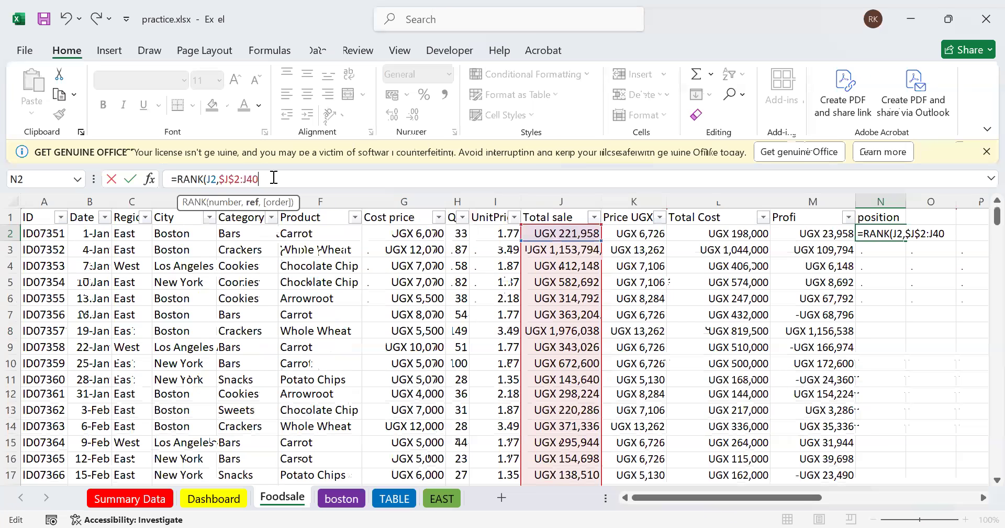
{"action": "key", "text": "F4"}
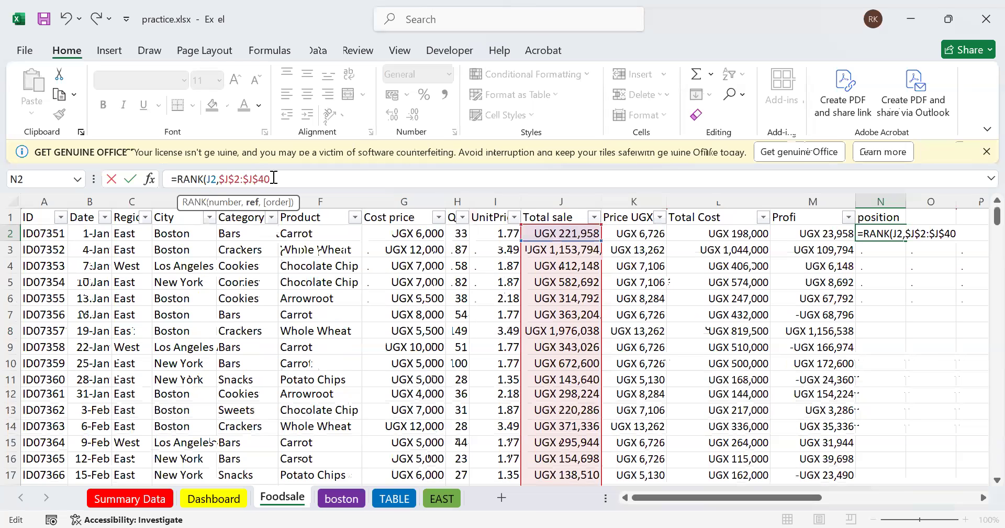
{"action": "type", "text": ","}
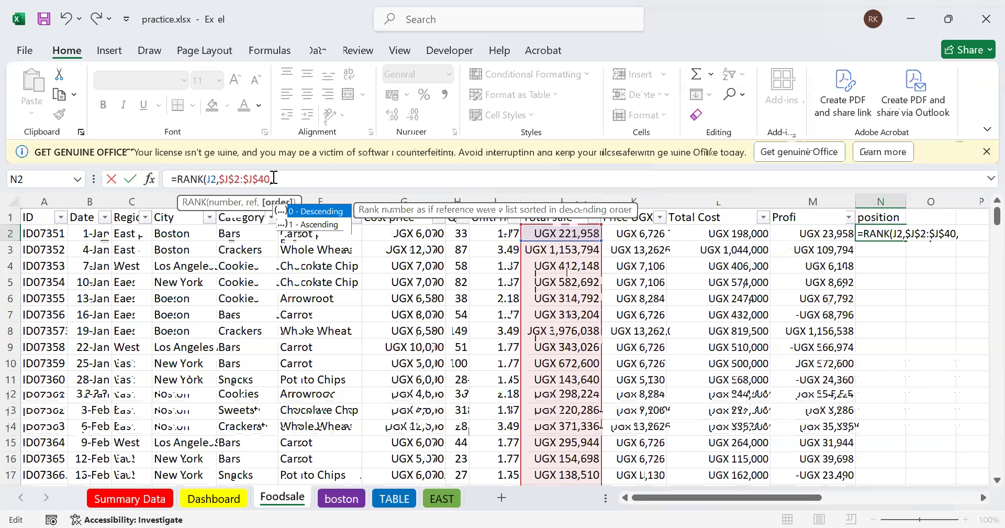
{"action": "type", "text": "0"}
{"action": "key", "text": "Return"}
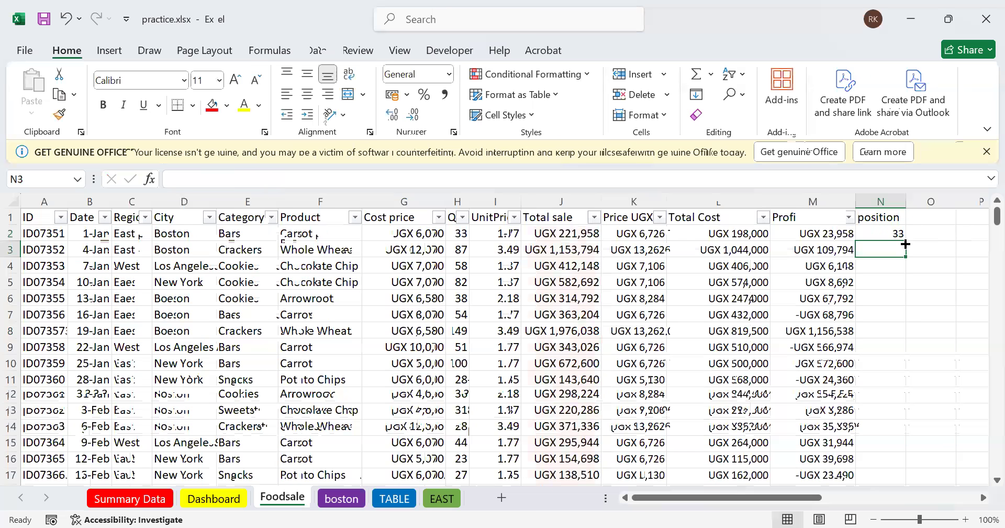
Copy the N2 rank formula down through all data rows of the position column, ending on cell O1
{"action": "double_click", "coordinate": [905, 243]}
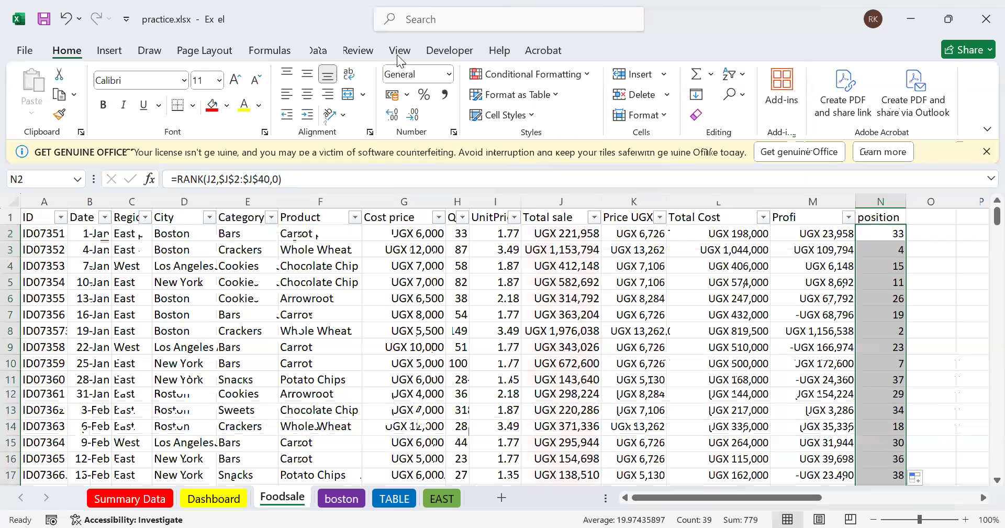
{"action": "key", "text": "Right"}
{"action": "key", "text": "Up"}
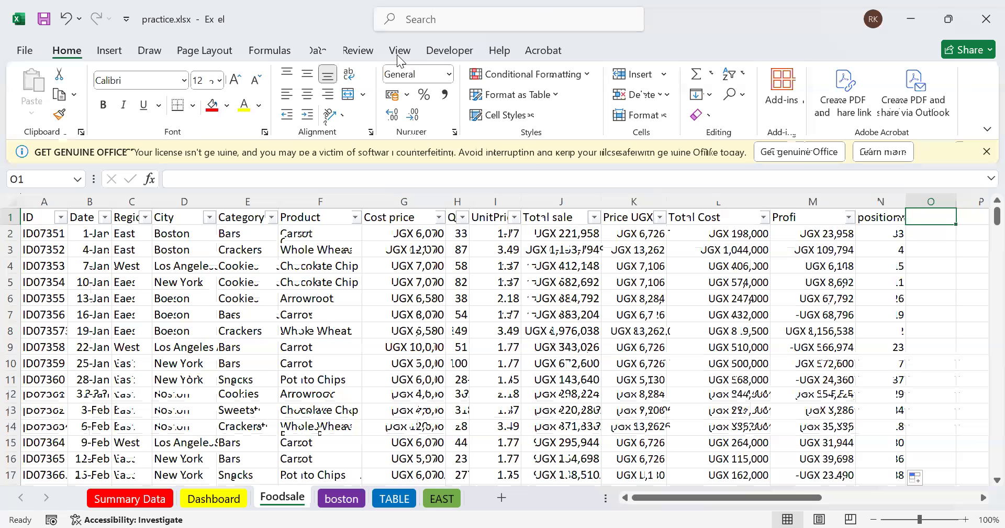
{"action": "key", "text": "alt+Tab"}
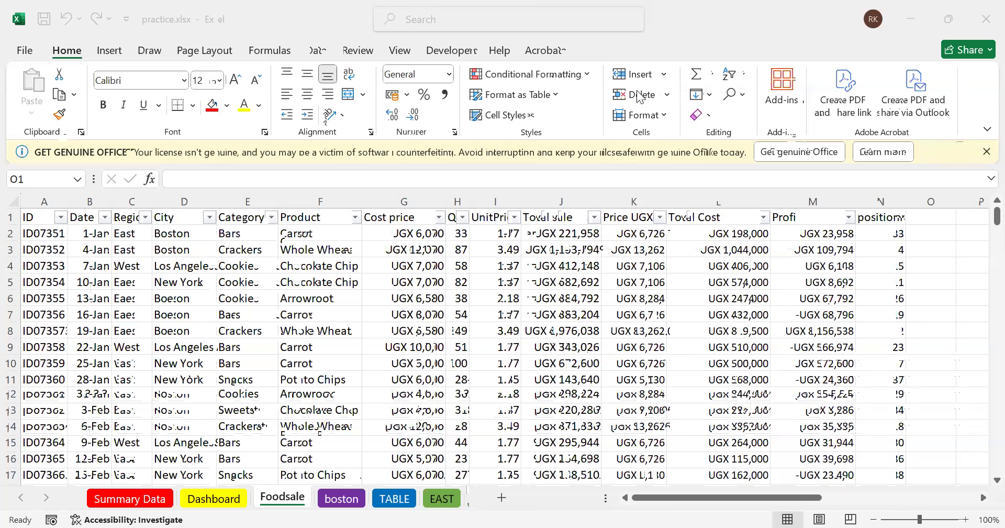
{"action": "left_click", "coordinate": [883, 227]}
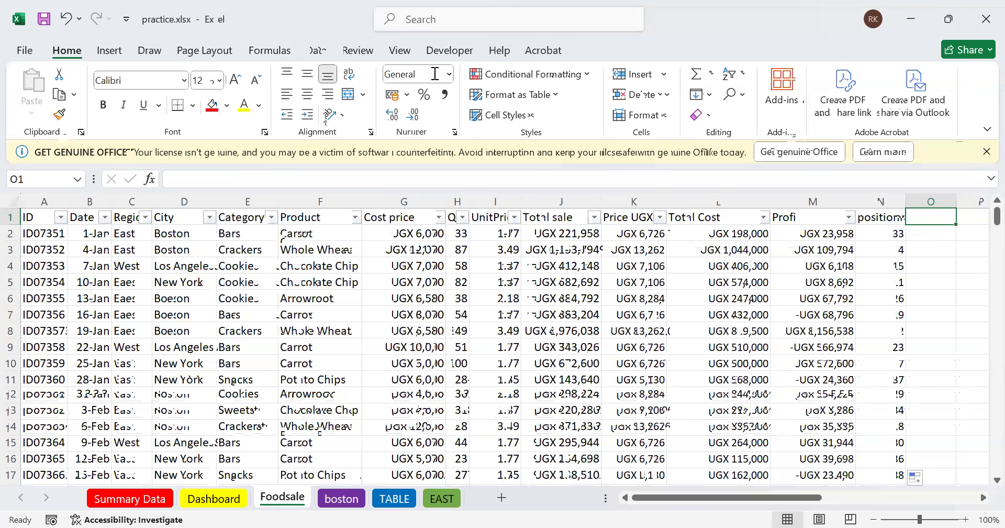
{"action": "key", "text": "alt+Tab"}
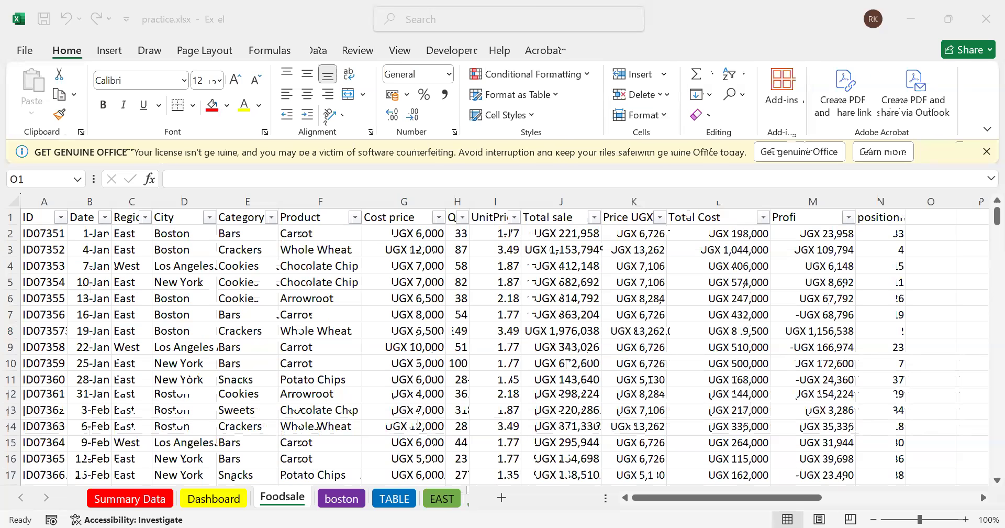
Enter the header "discount" in O1 of the Foodsale sheet, beside the position column
{"action": "left_click", "coordinate": [983, 498]}
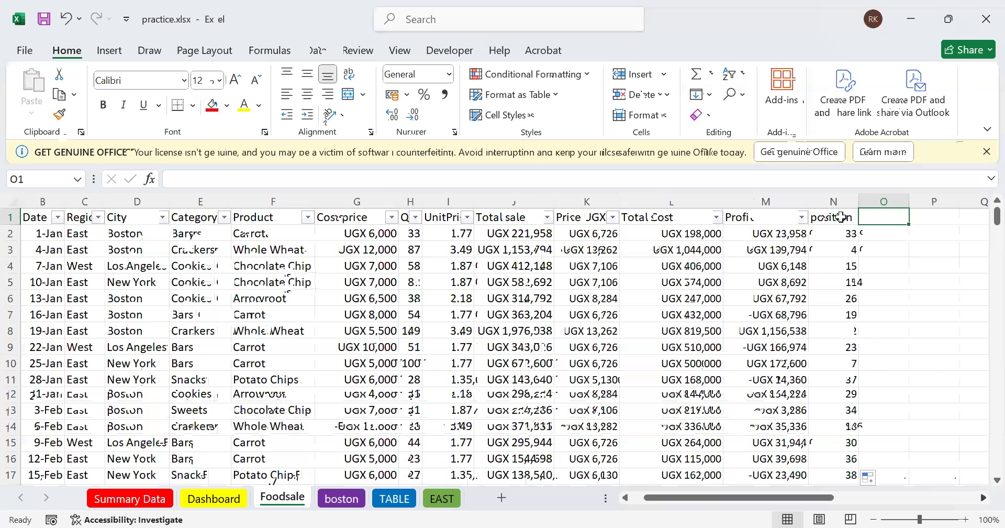
{"action": "scroll", "coordinate": [840, 216], "scroll_direction": "right", "scroll_amount": 1}
{"action": "type", "text": "disco"}
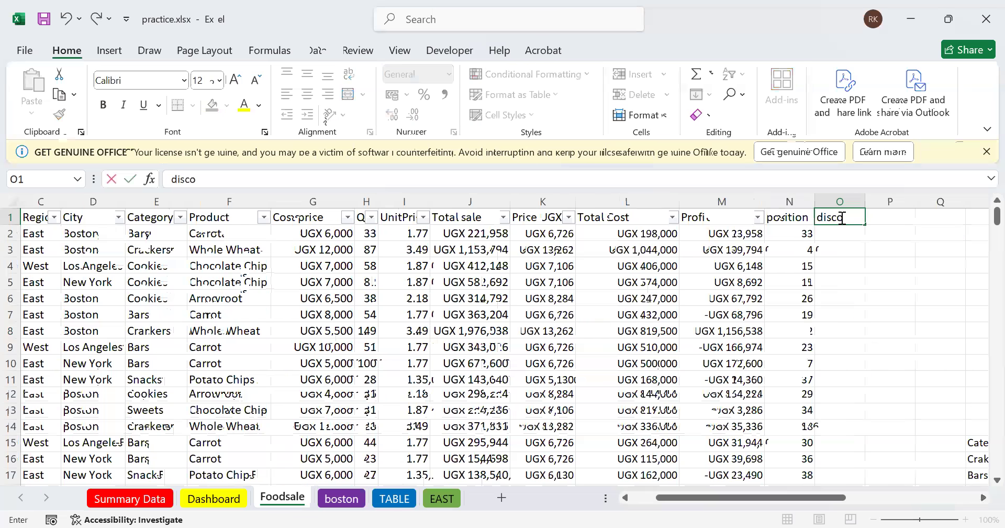
{"action": "type", "text": "unt"}
{"action": "key", "text": "Return"}
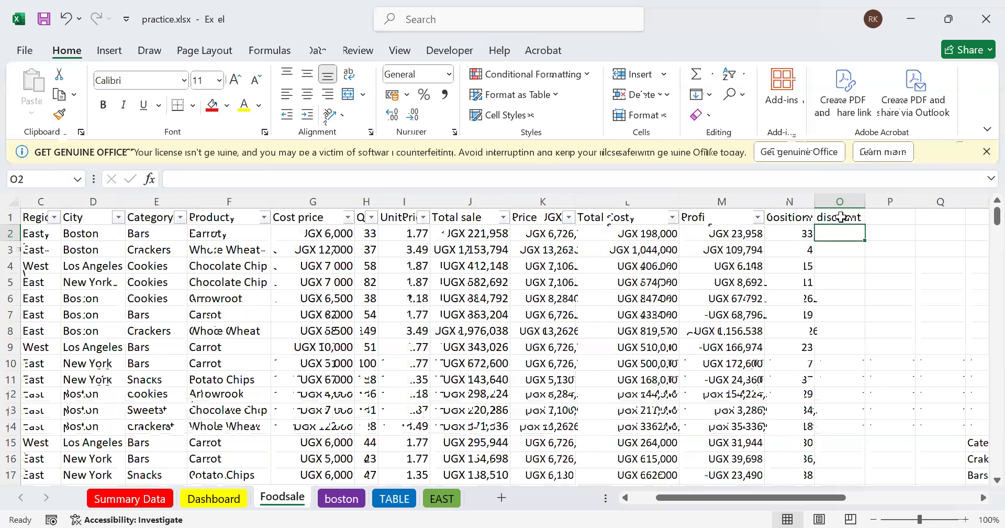
Begin an IF formula in O2 whose logical test starts with category cell E2 and an equals sign
{"action": "type", "text": "="}
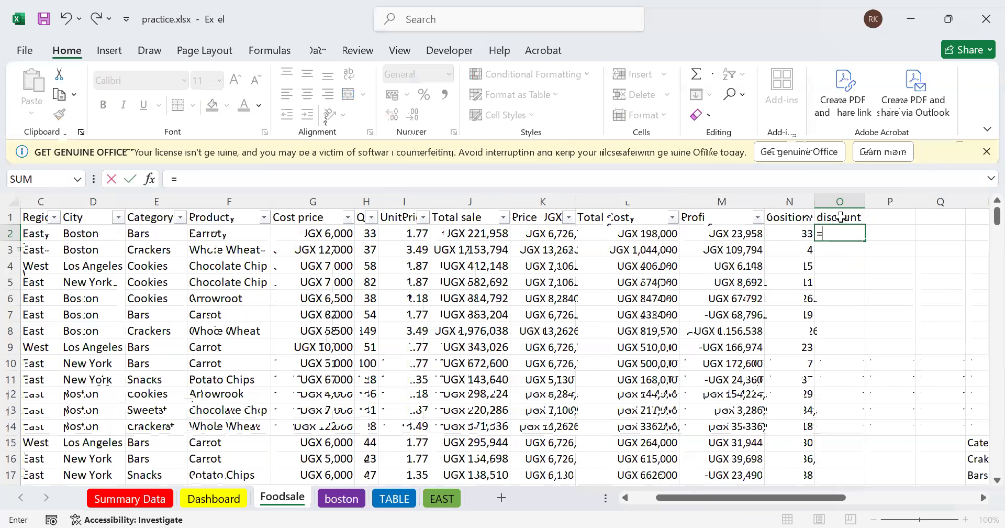
{"action": "type", "text": "if"}
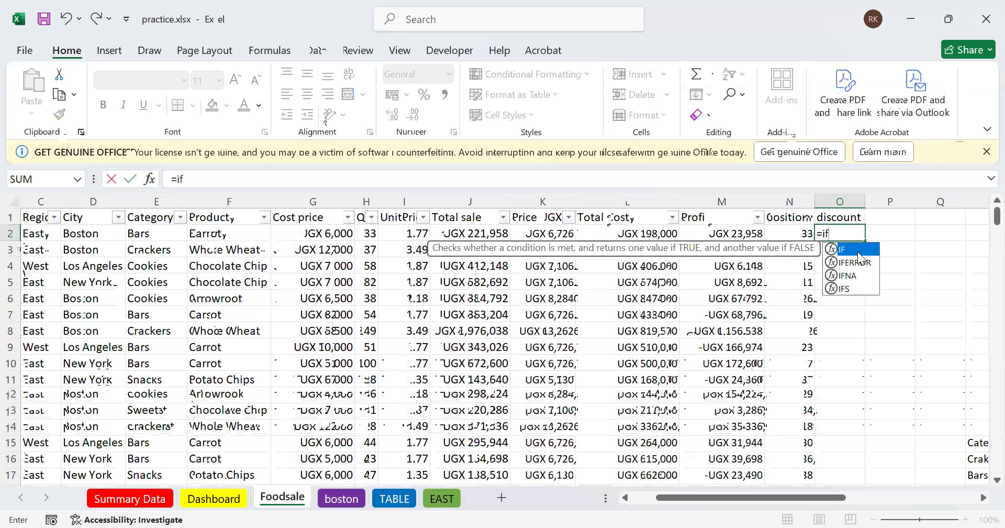
{"action": "key", "text": "Tab"}
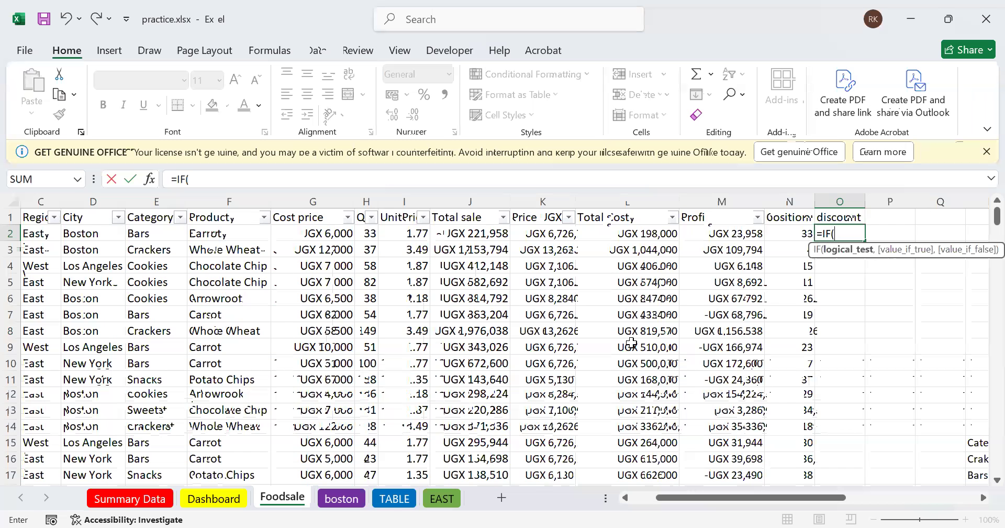
{"action": "left_click", "coordinate": [627, 495]}
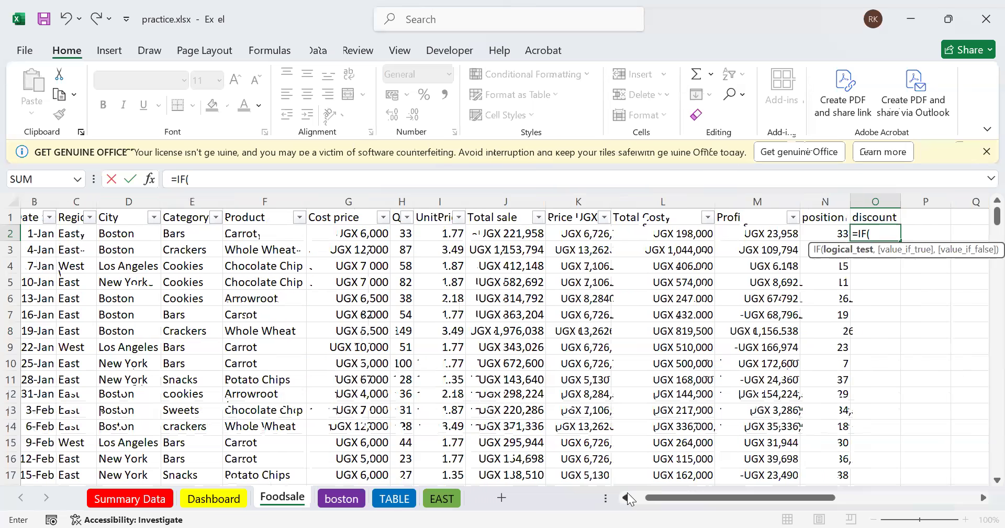
{"action": "left_click", "coordinate": [628, 494]}
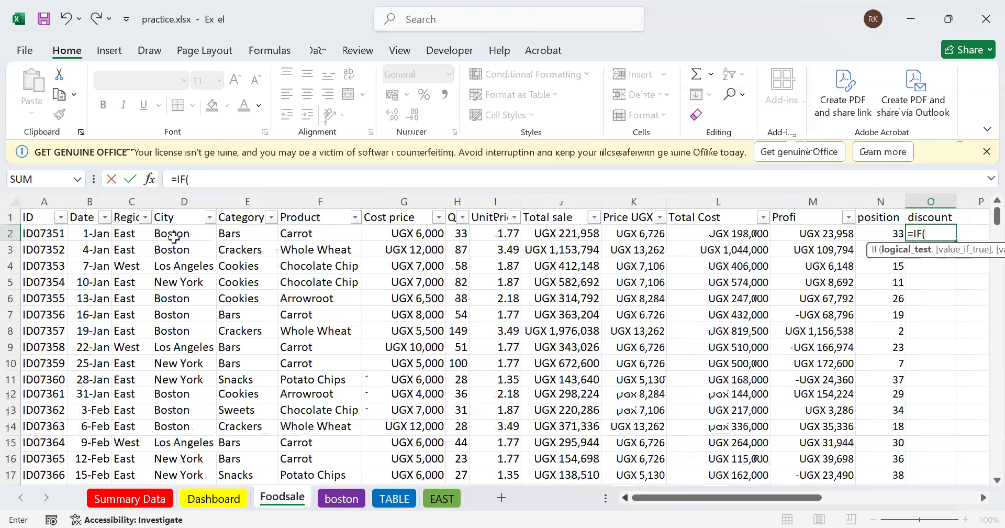
{"action": "left_click", "coordinate": [227, 236]}
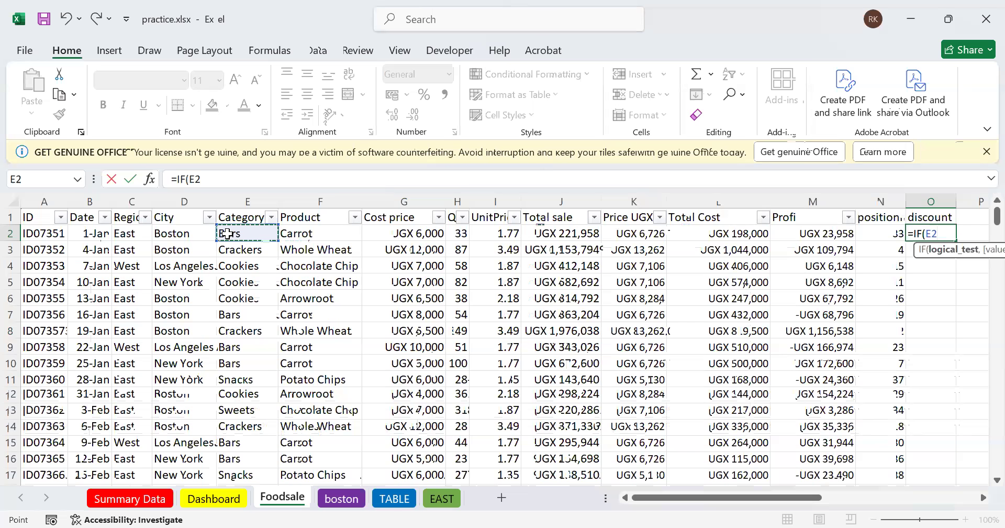
{"action": "type", "text": "="}
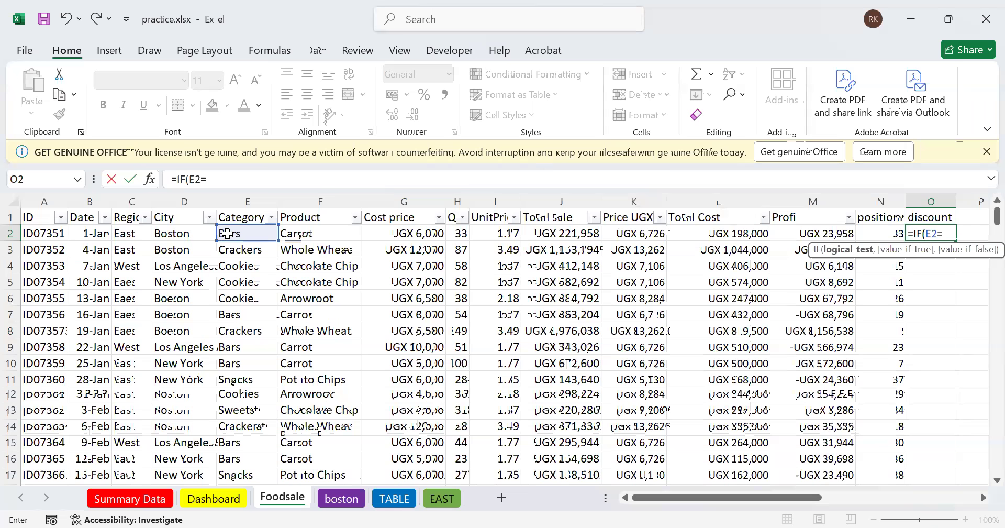
Complete the logical test in the O2 formula as E2="Crackers", matching the item name in the discount table
{"action": "left_click", "coordinate": [979, 500]}
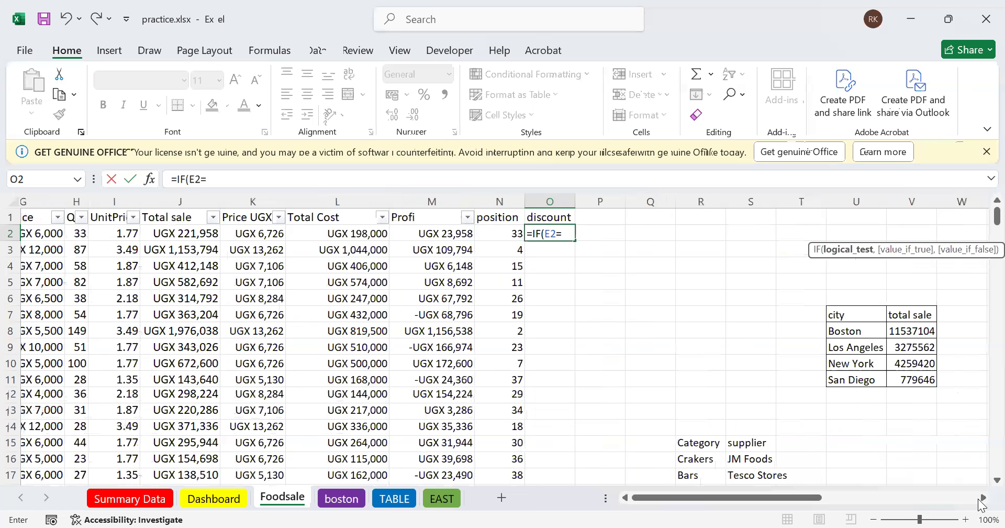
{"action": "left_click", "coordinate": [979, 499]}
{"action": "left_click", "coordinate": [981, 500]}
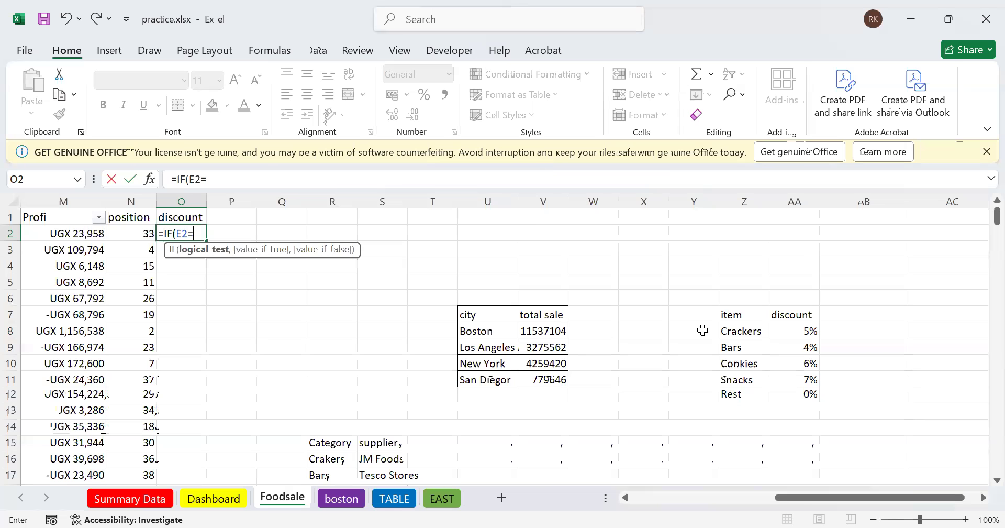
{"action": "type", "text": "\"Crac"}
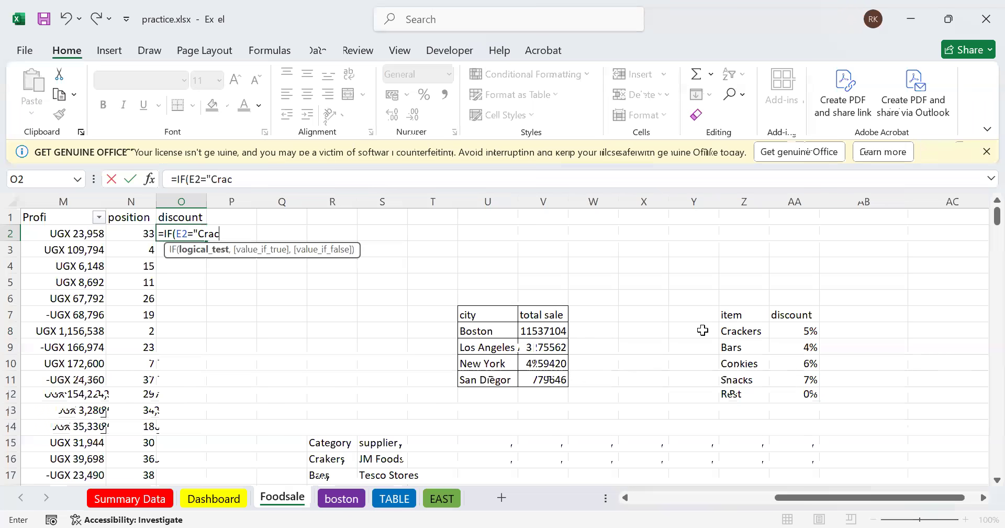
{"action": "type", "text": "kers"}
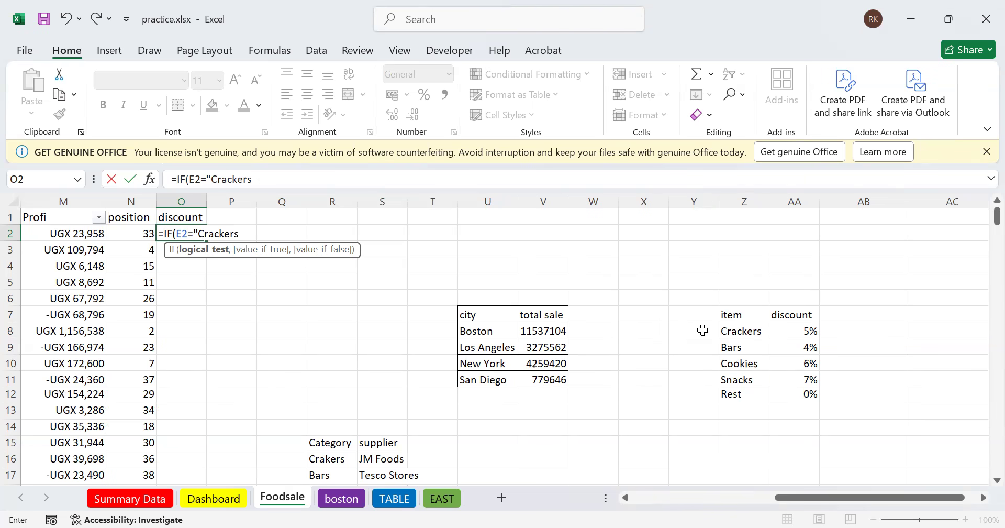
{"action": "type", "text": "\""}
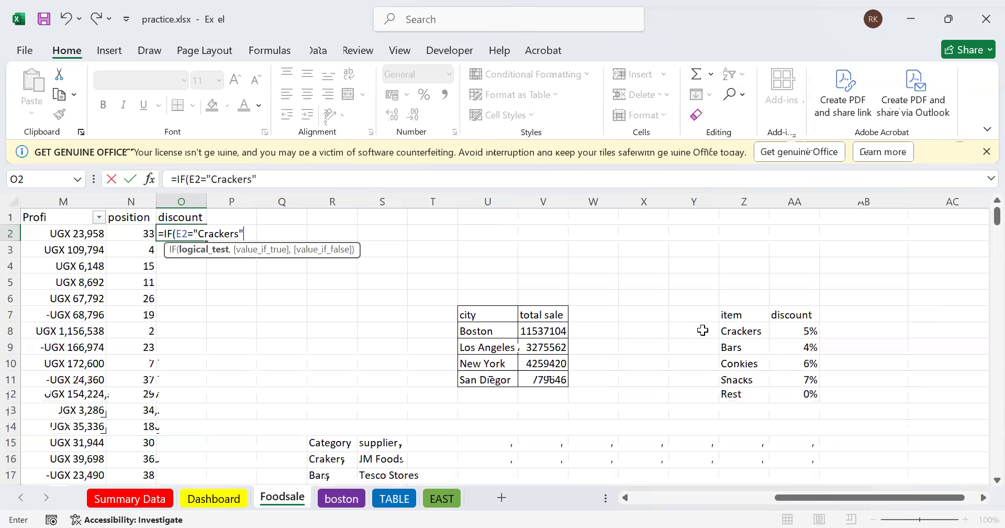
Set the value if true for Crackers to 5%*J2, using the total sale cell, and continue to the false argument
{"action": "type", "text": ","}
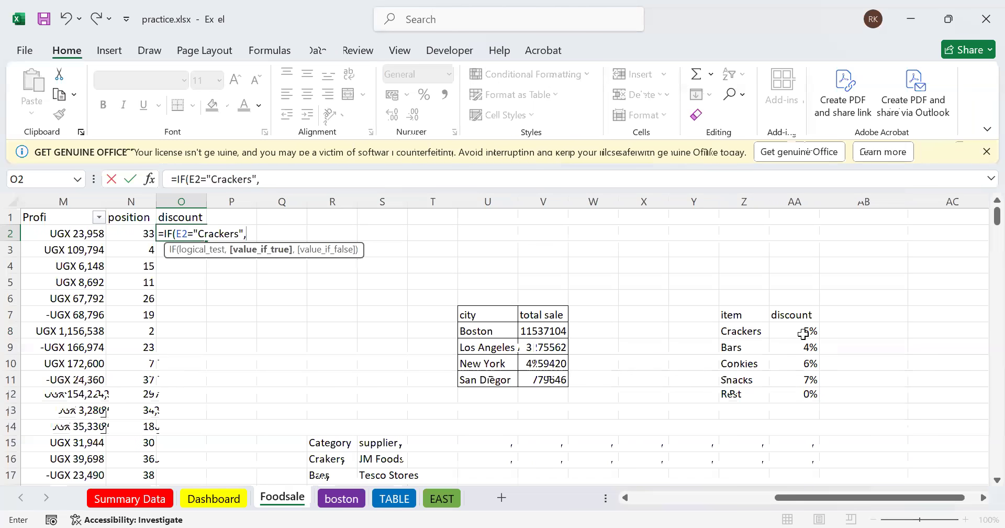
{"action": "type", "text": "5%"}
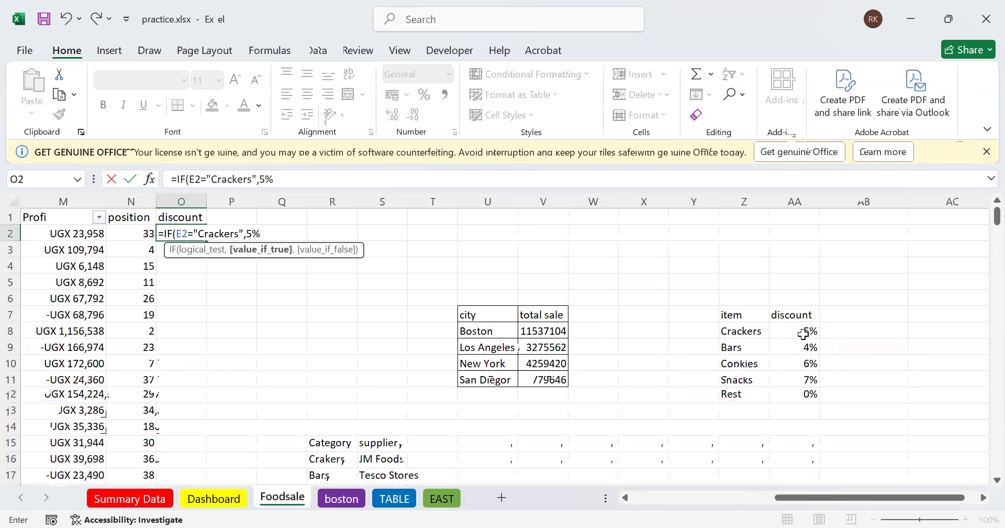
{"action": "type", "text": "*"}
{"action": "scroll", "coordinate": [803, 333], "scroll_direction": "left", "scroll_amount": 3}
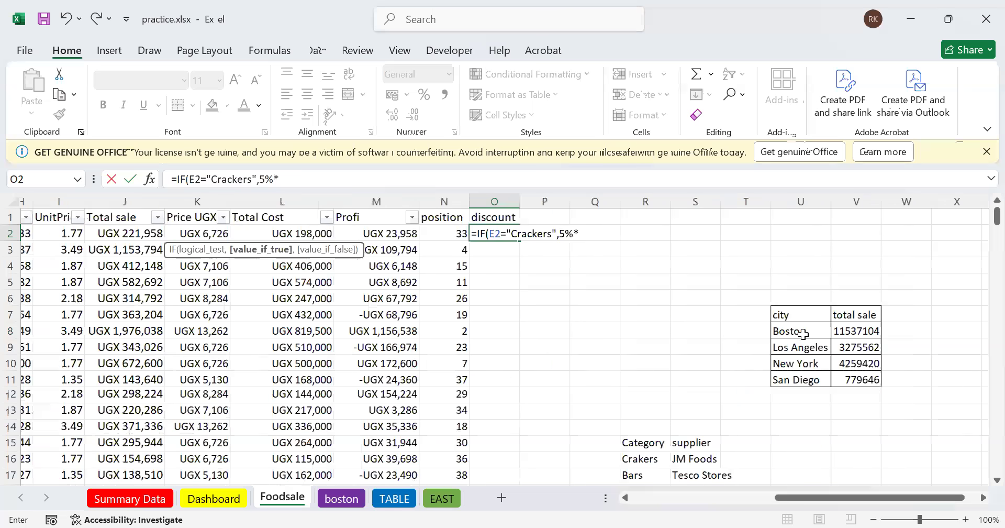
{"action": "scroll", "coordinate": [804, 334], "scroll_direction": "left", "scroll_amount": 1}
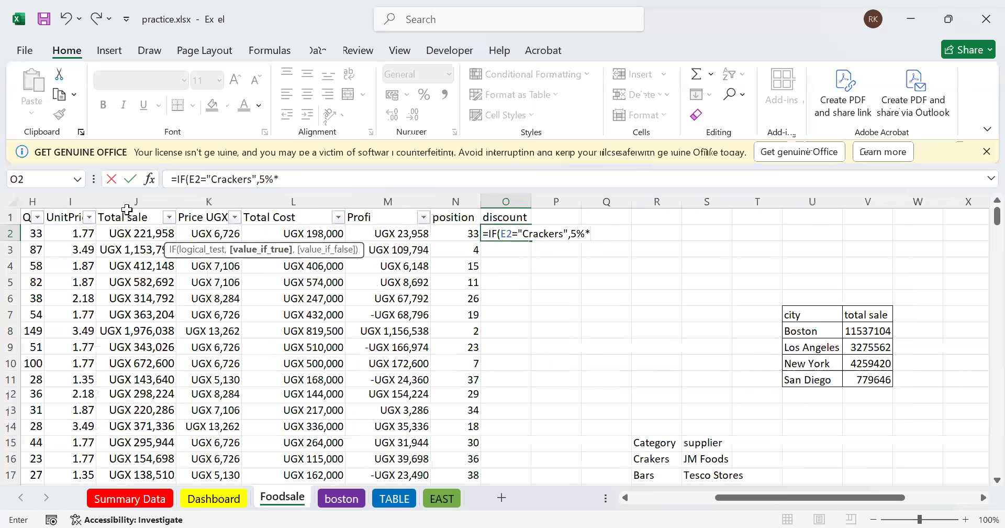
{"action": "left_click", "coordinate": [142, 232]}
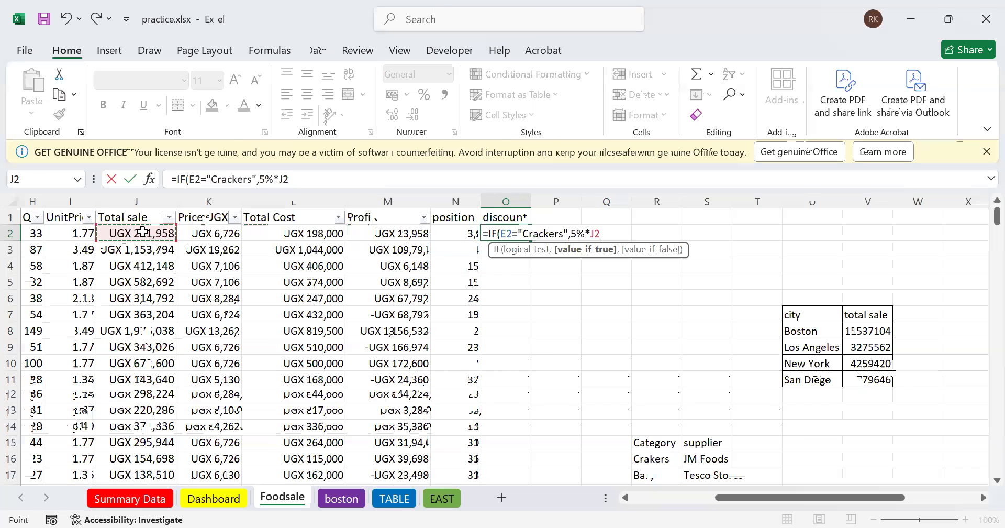
{"action": "type", "text": ","}
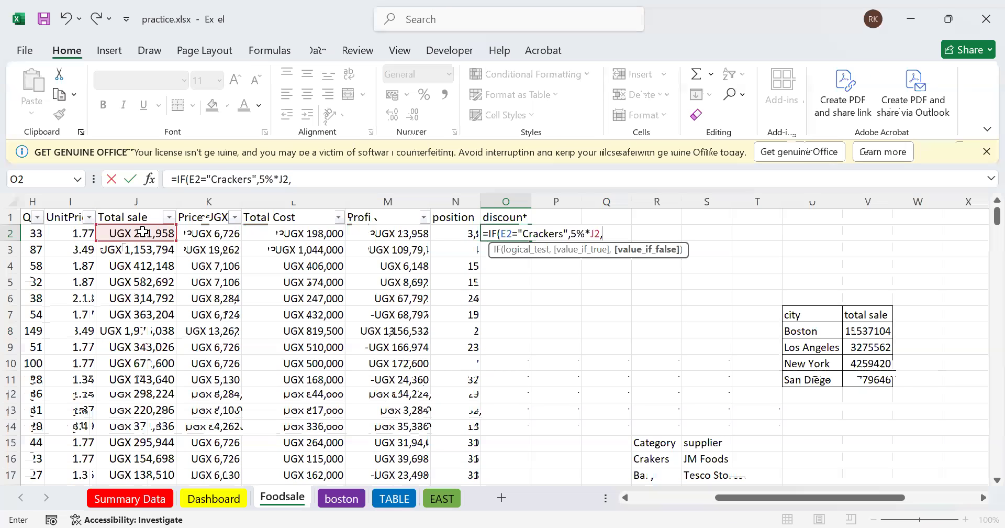
Nest a second IF as the false argument of the O2 formula, with the test E2="Bars"
{"action": "type", "text": "if"}
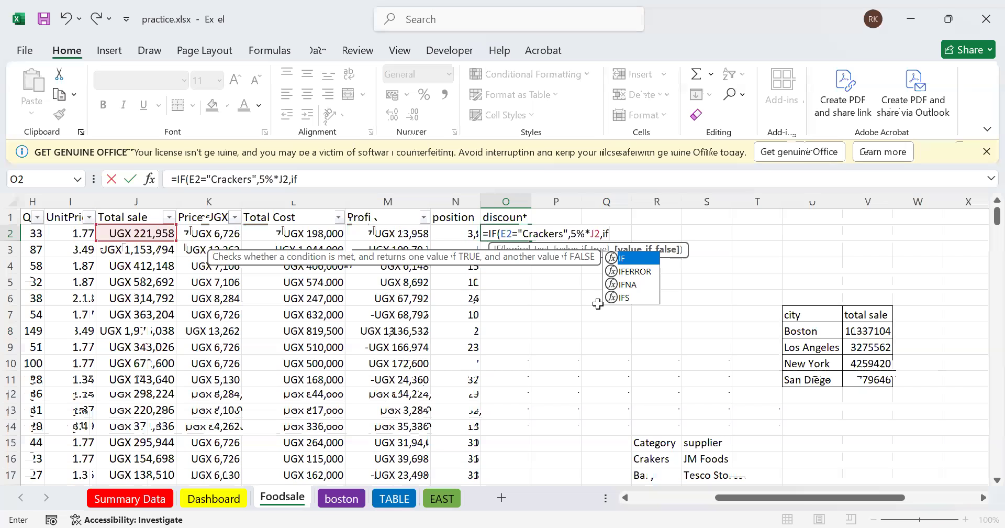
{"action": "key", "text": "Tab"}
{"action": "type", "text": "E"}
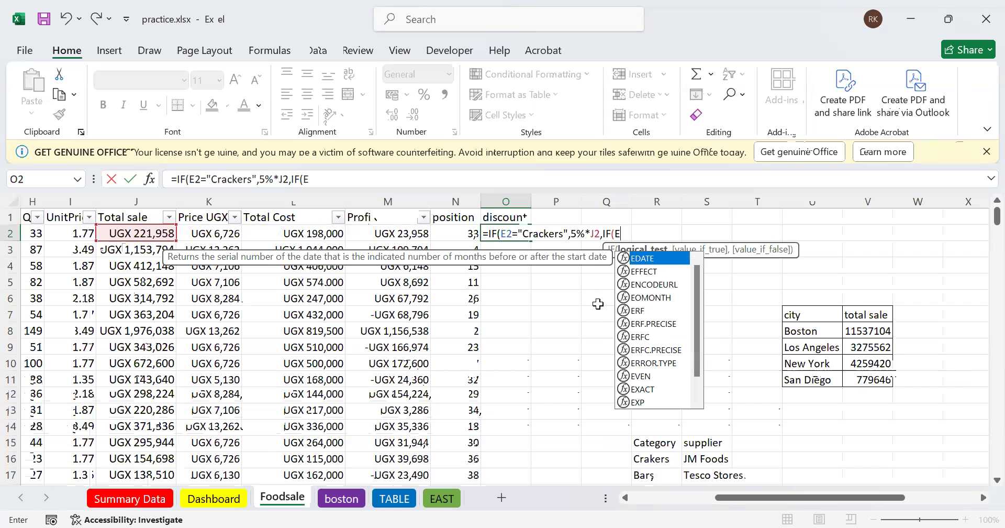
{"action": "type", "text": "2"}
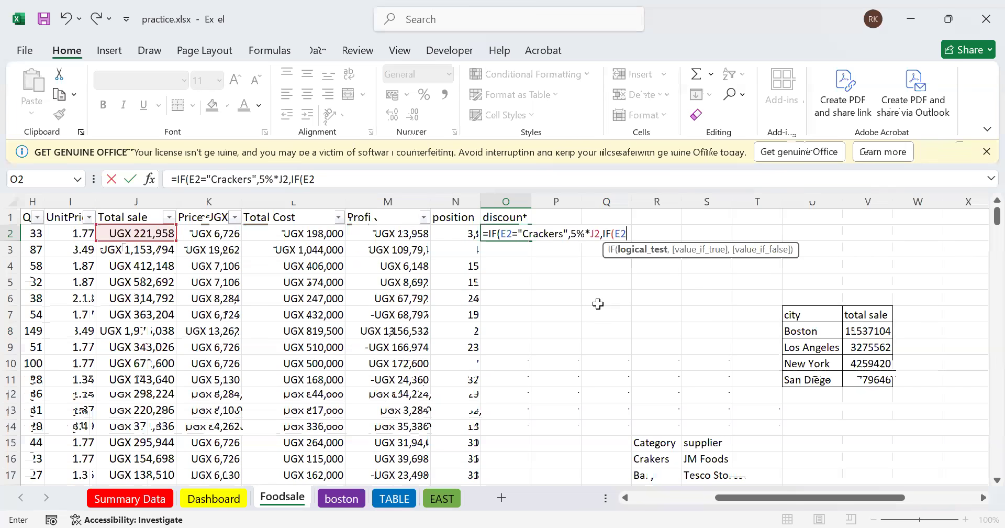
{"action": "type", "text": "="}
{"action": "scroll", "coordinate": [598, 304], "scroll_direction": "right", "scroll_amount": 3}
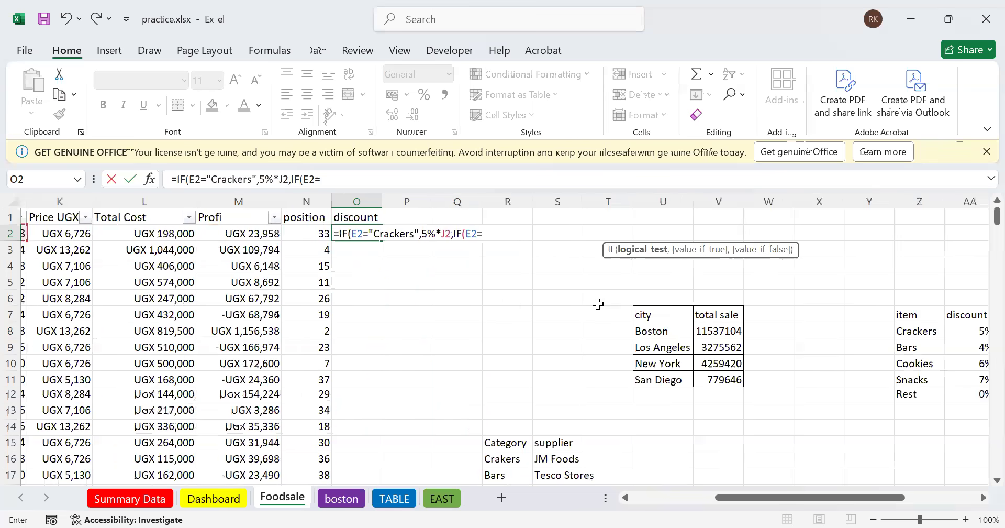
{"action": "scroll", "coordinate": [598, 303], "scroll_direction": "right", "scroll_amount": 3}
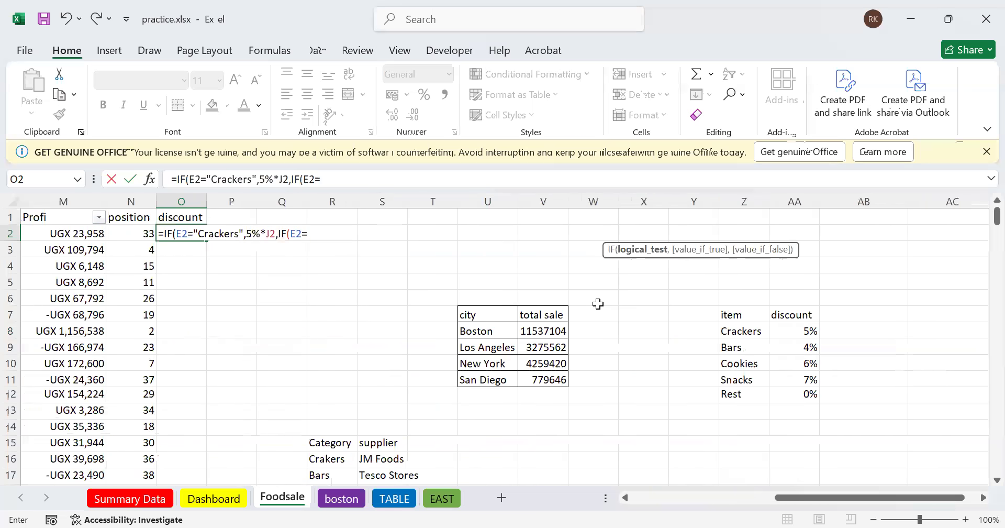
{"action": "type", "text": "\"Bars"}
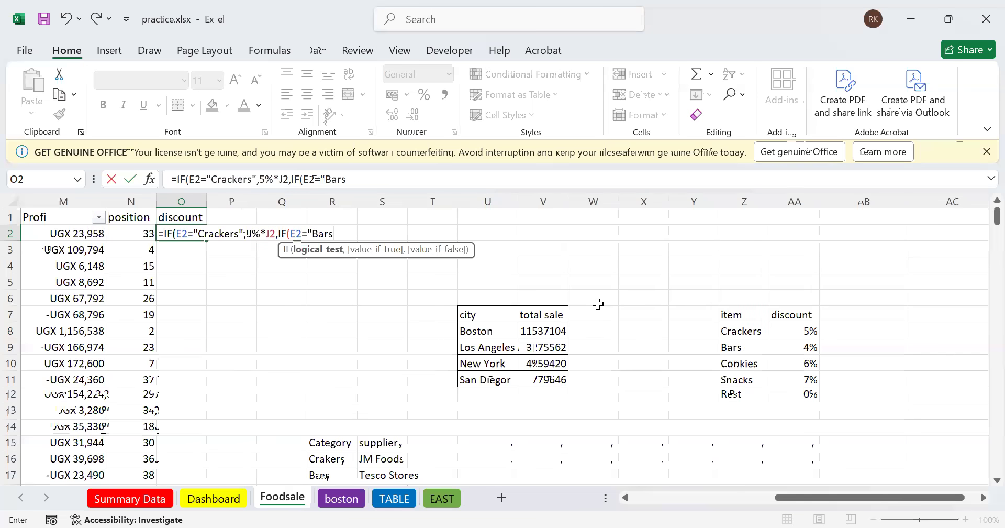
{"action": "type", "text": "\""}
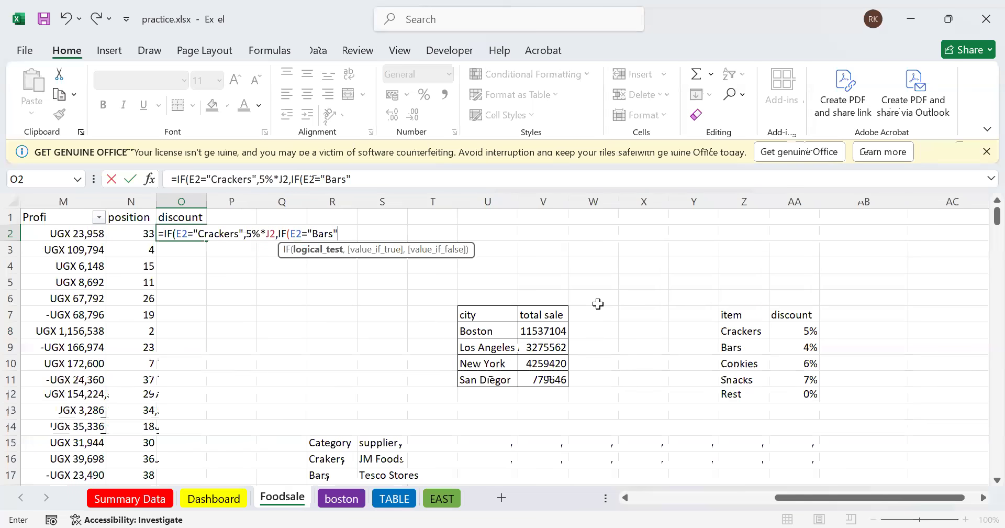
Set the nested IF's value if true to 4%*j2 and continue to its false argument
{"action": "type", "text": ","}
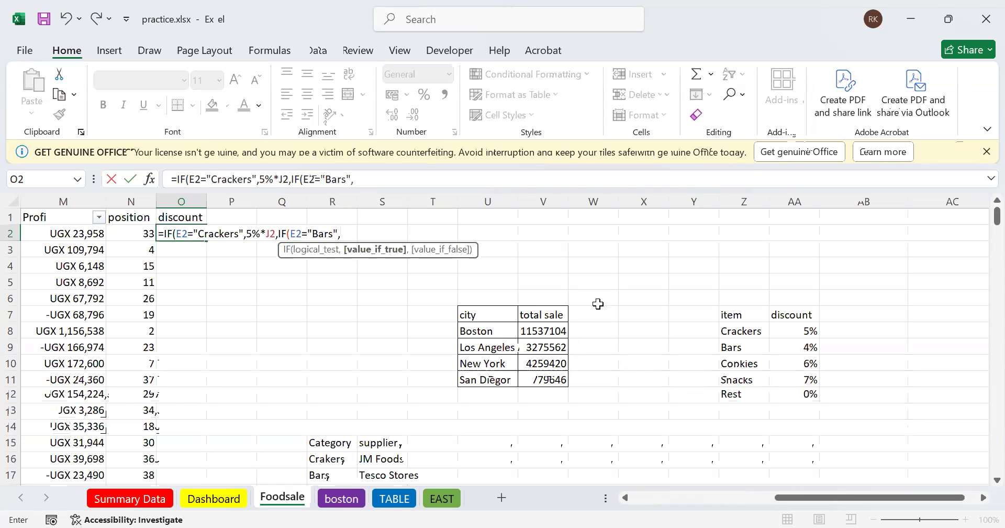
{"action": "type", "text": "4%"}
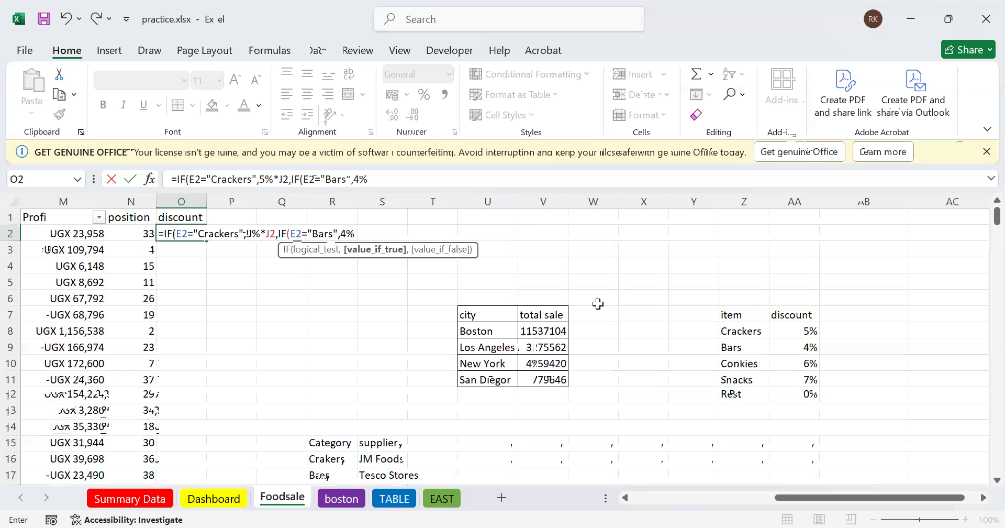
{"action": "type", "text": "*"}
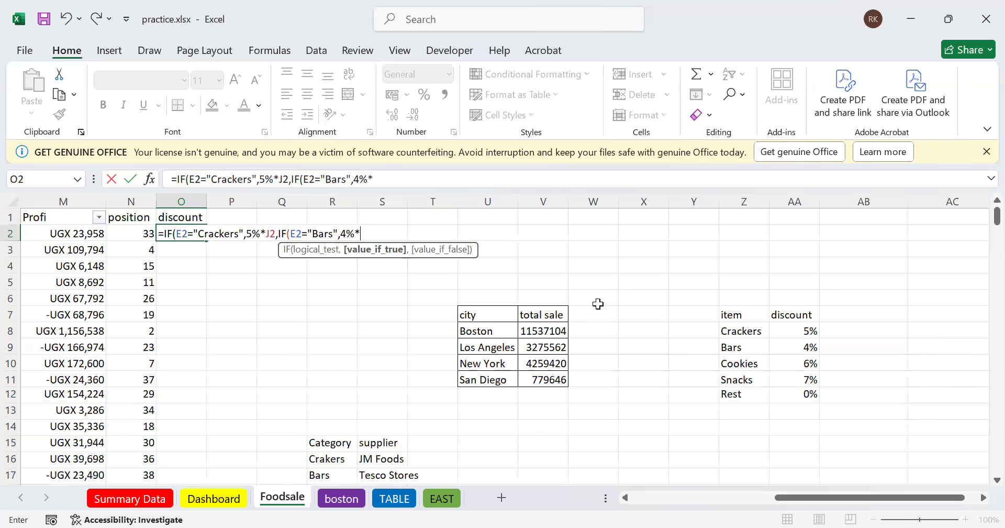
{"action": "type", "text": "j2,"}
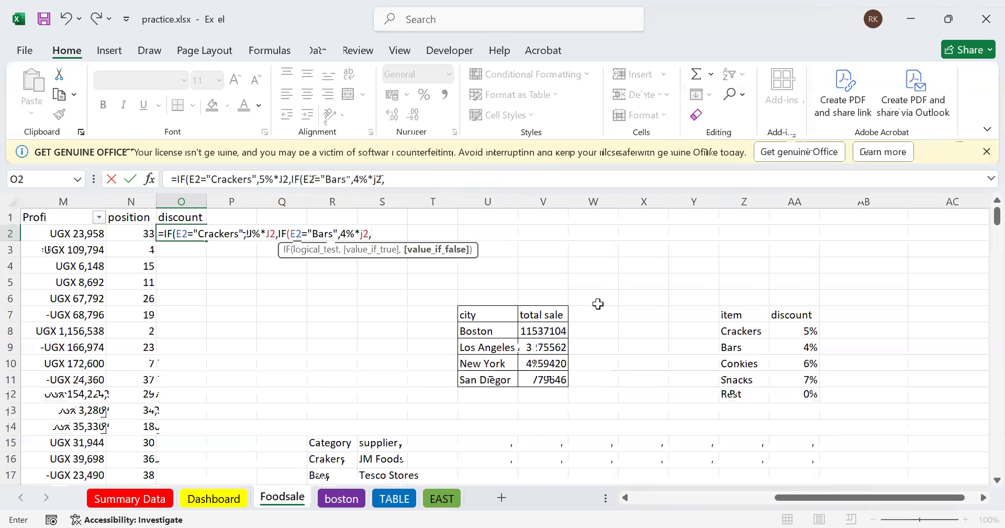
Nest a third IF as the false argument of the O2 formula, with the test E2="Cookies"
{"action": "type", "text": "if"}
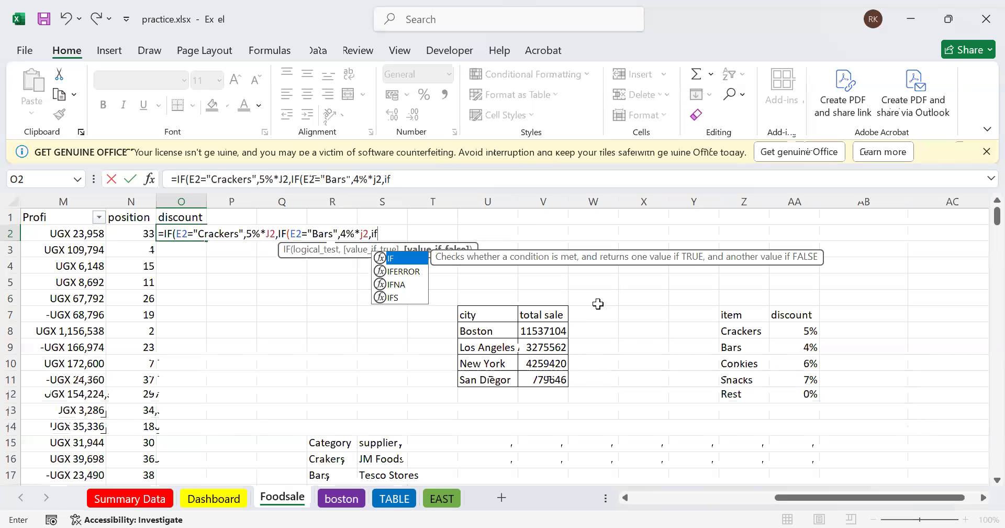
{"action": "double_click", "coordinate": [399, 256]}
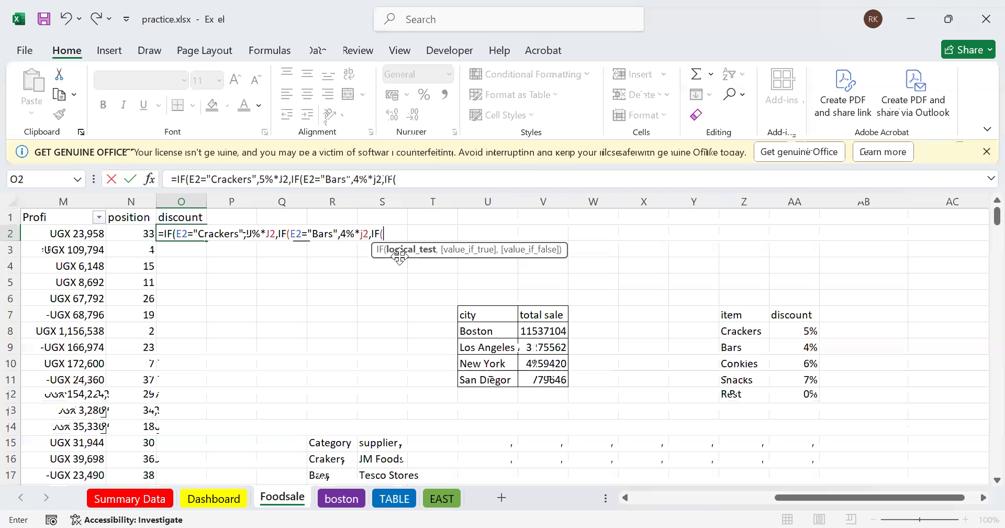
{"action": "type", "text": "E"}
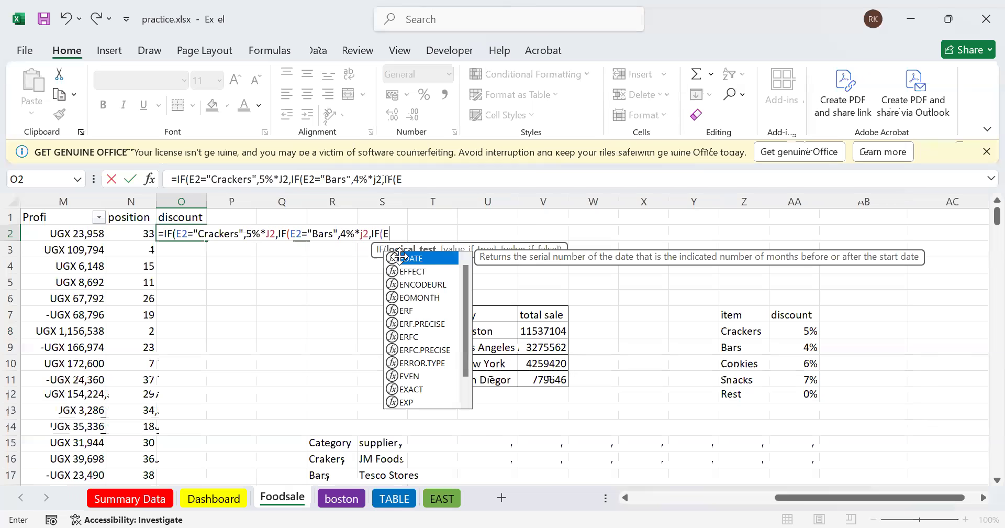
{"action": "type", "text": "2="}
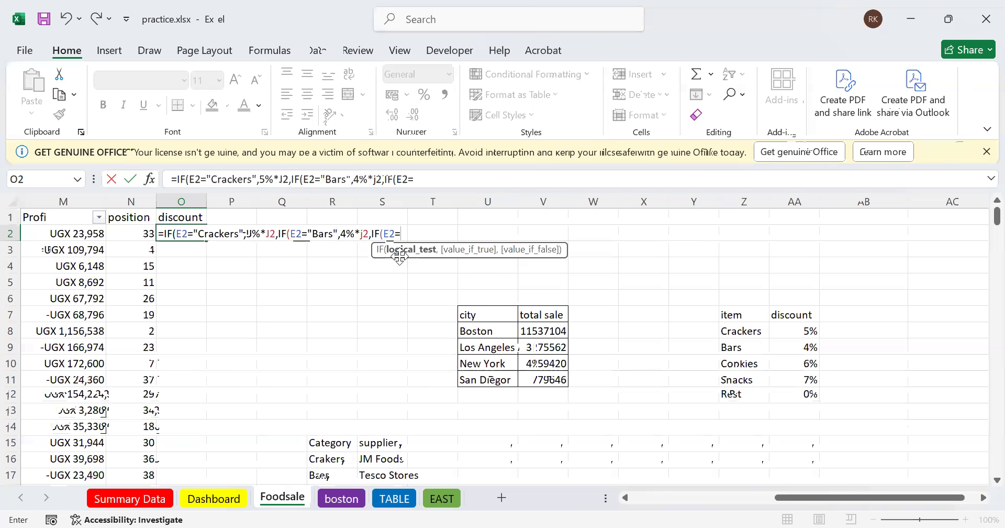
{"action": "type", "text": "\"Cookies"}
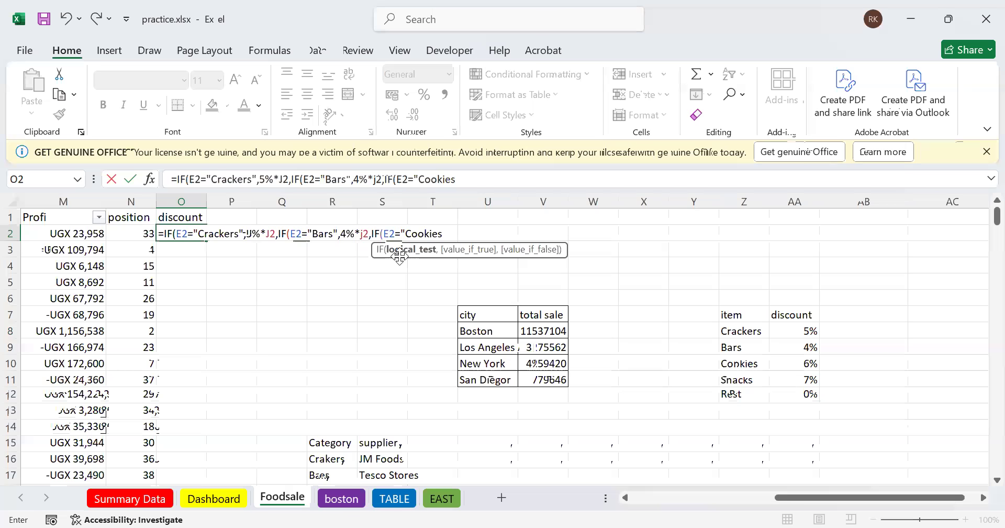
{"action": "type", "text": "\","}
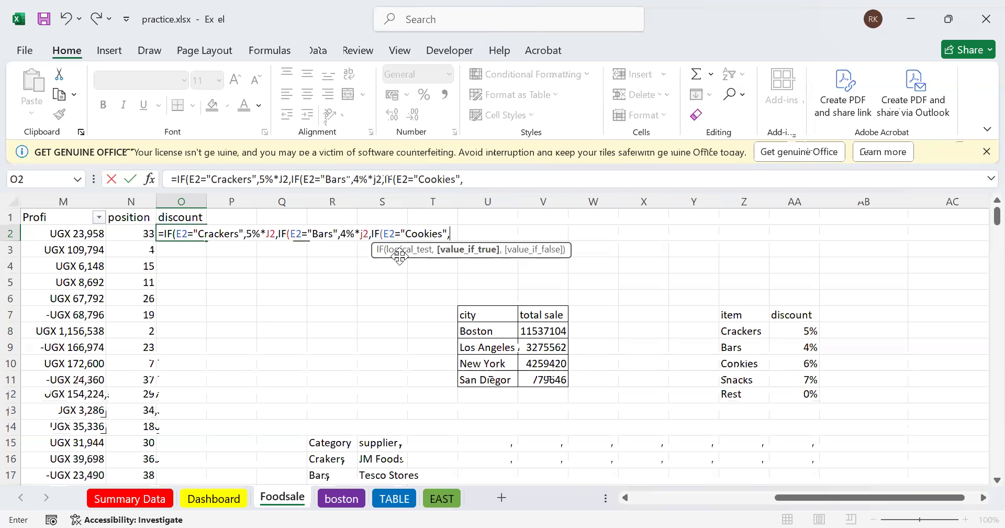
Set the Cookies IF's value if true to 6%*j2 and continue to its false argument
{"action": "type", "text": "6"}
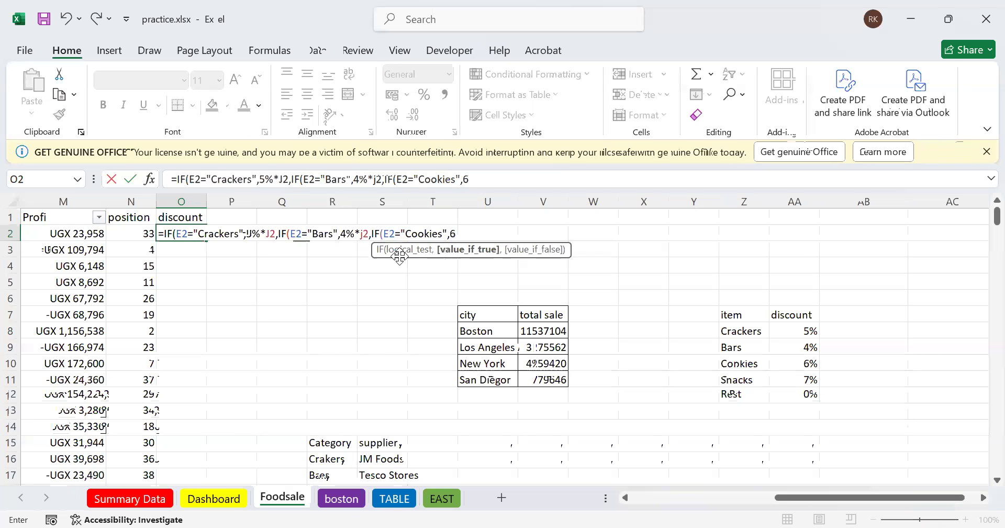
{"action": "type", "text": "%"}
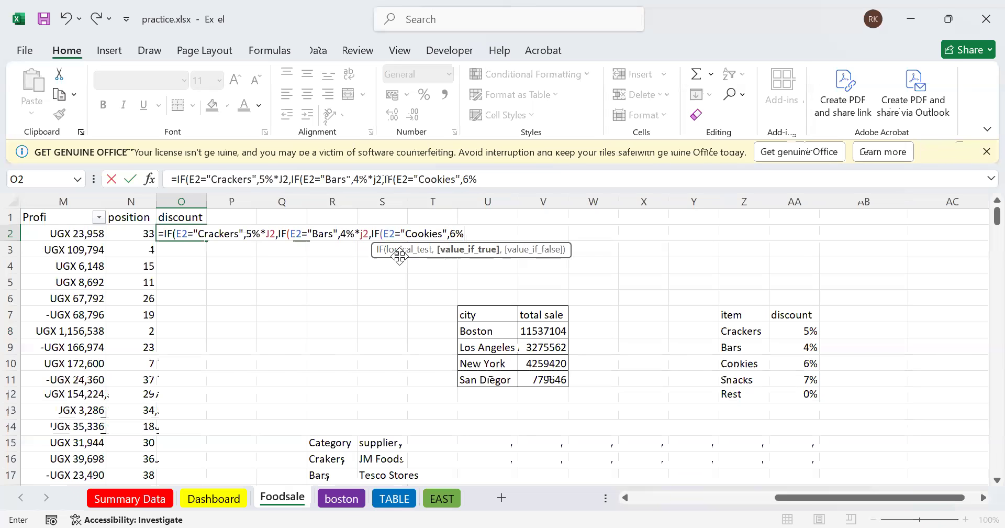
{"action": "type", "text": "*j2,"}
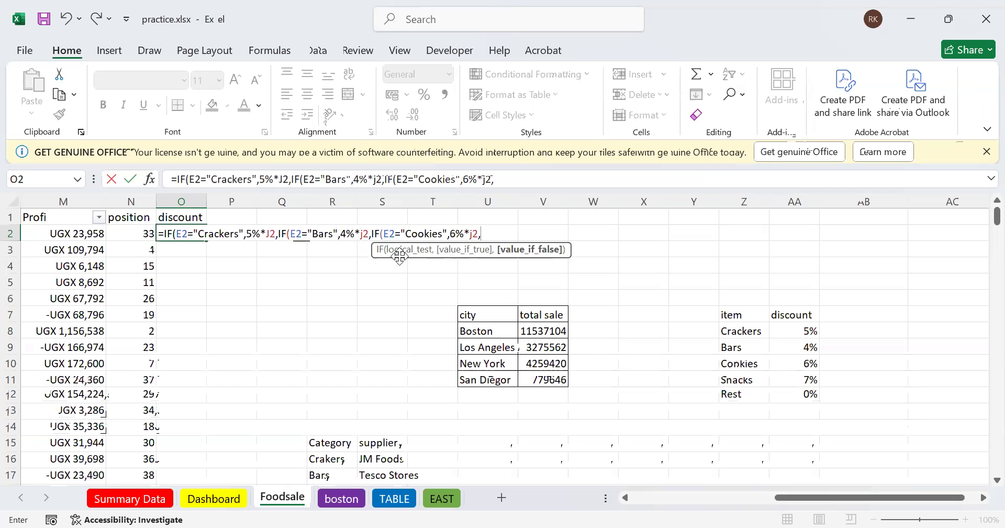
Nest a fourth IF as the false argument, with the test E2="Snacks", and continue to its value if true
{"action": "type", "text": "if("}
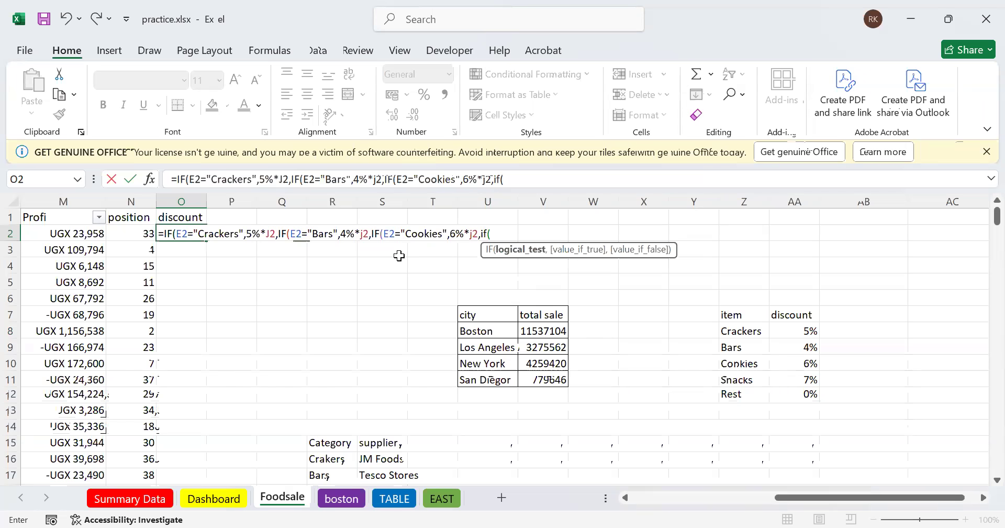
{"action": "type", "text": "E2"}
{"action": "type", "text": "=\"Sna"}
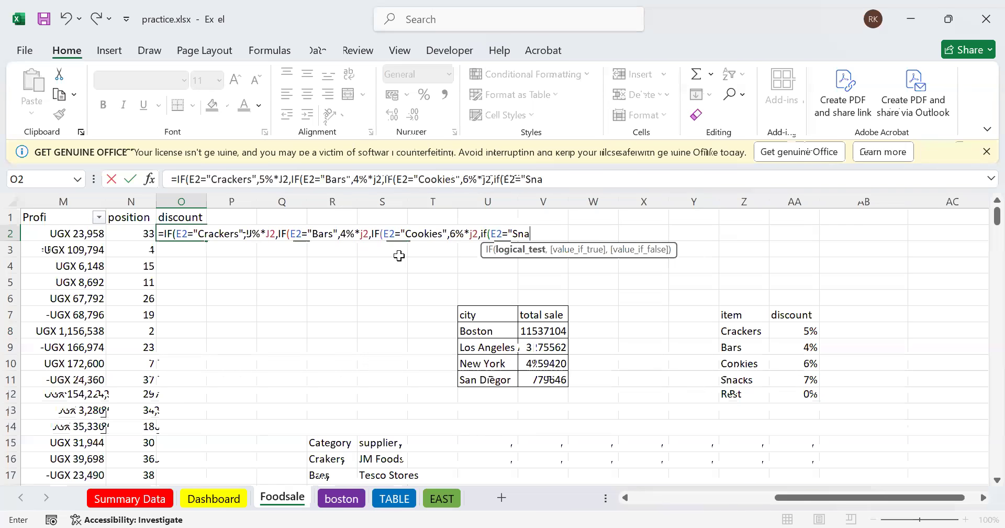
{"action": "type", "text": "cks"}
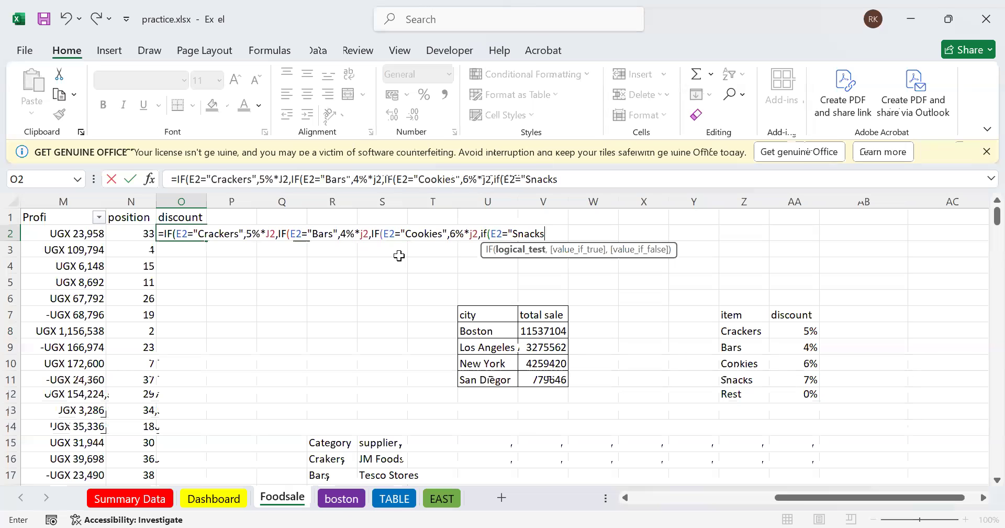
{"action": "type", "text": "\",5"}
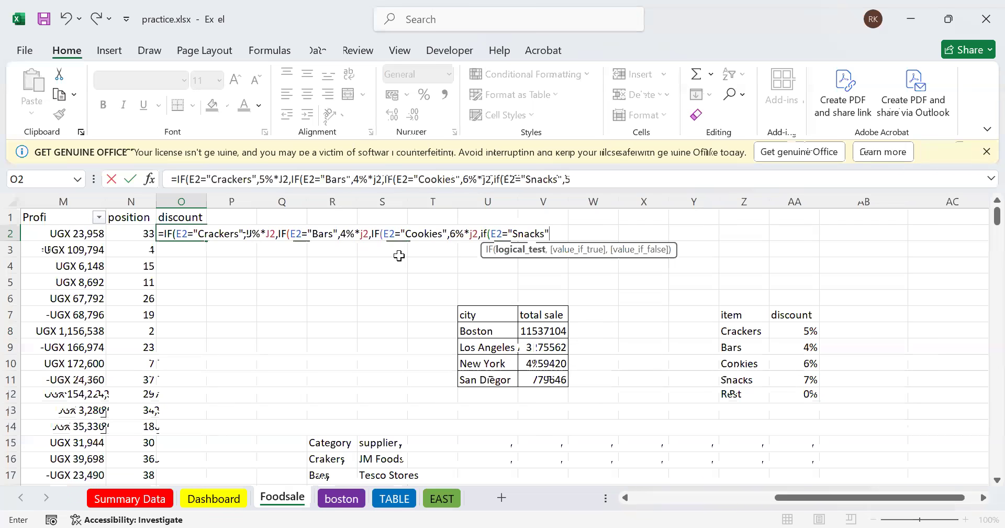
{"action": "key", "text": "BackSpace"}
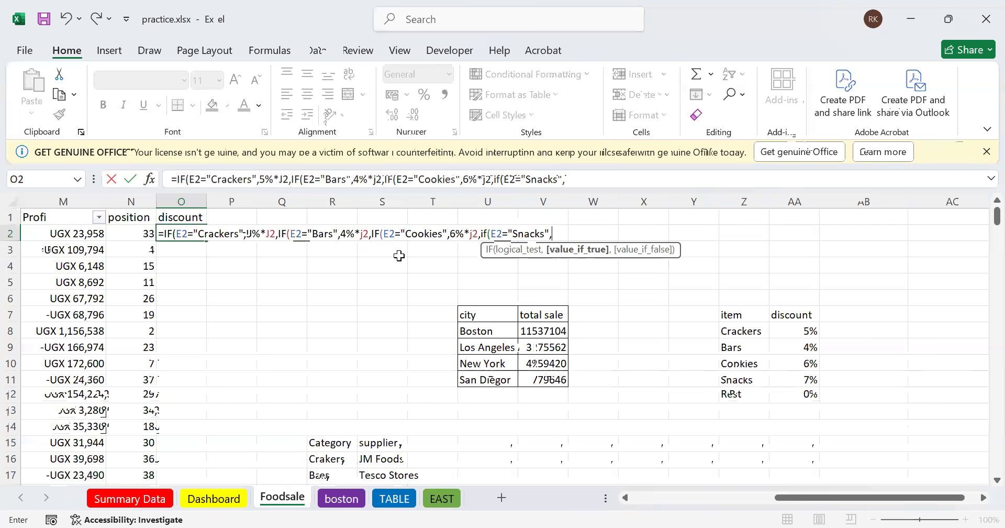
Set the Snacks IF's value if true to 7%*j2 and its value if false to 0%*j2, and commit the O2 formula
{"action": "type", "text": "7%*j2"}
{"action": "type", "text": ",0"}
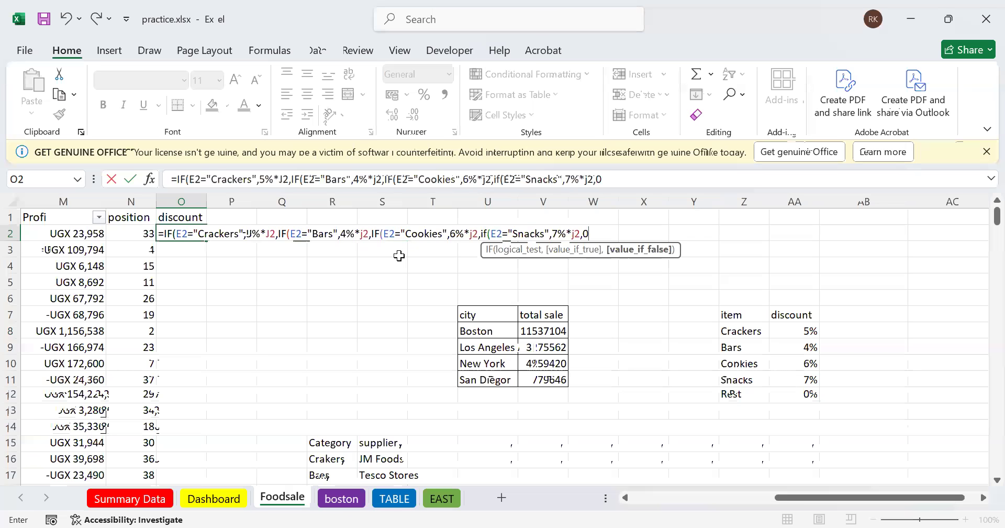
{"action": "type", "text": "%"}
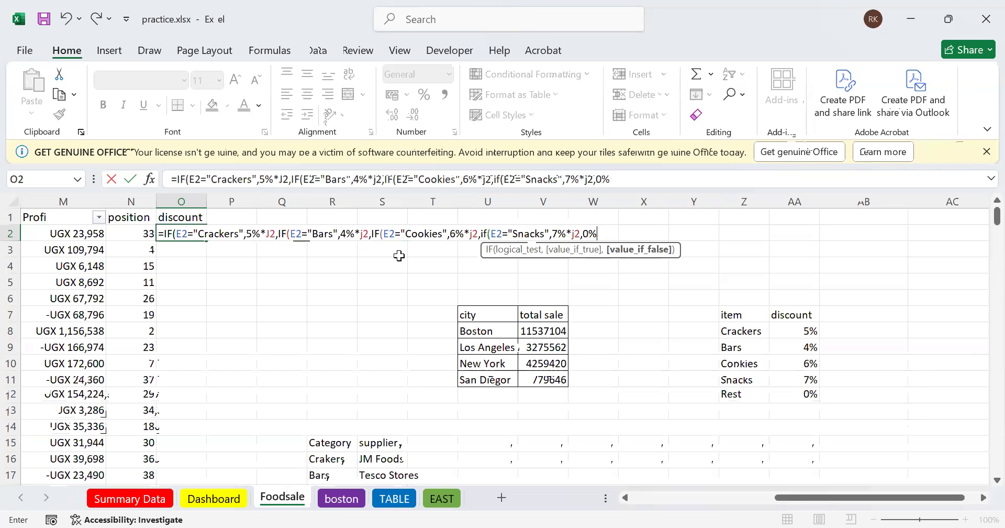
{"action": "type", "text": "*"}
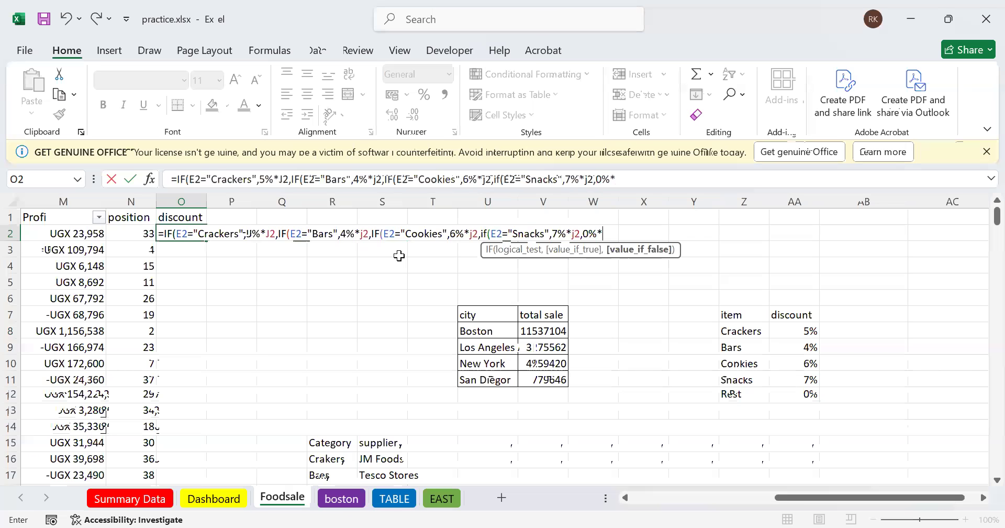
{"action": "type", "text": "j2"}
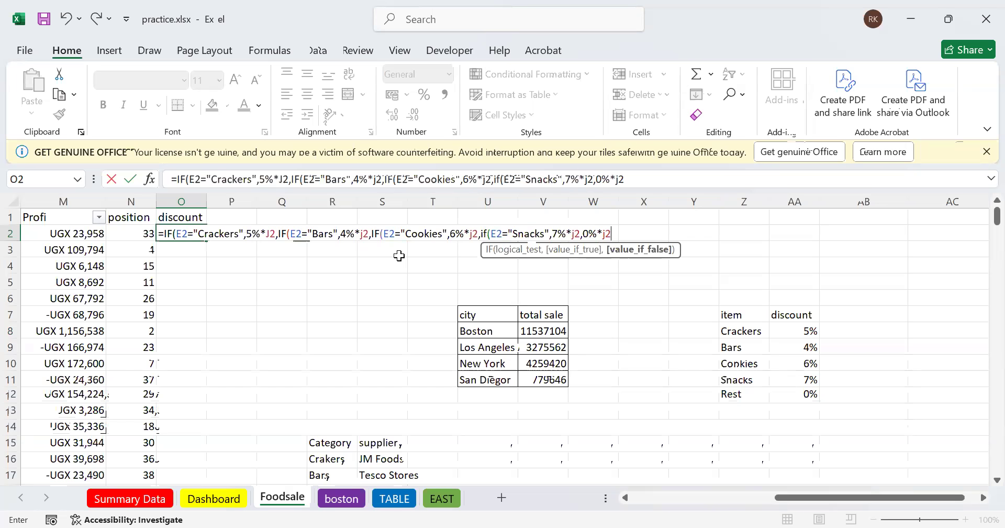
{"action": "type", "text": ","}
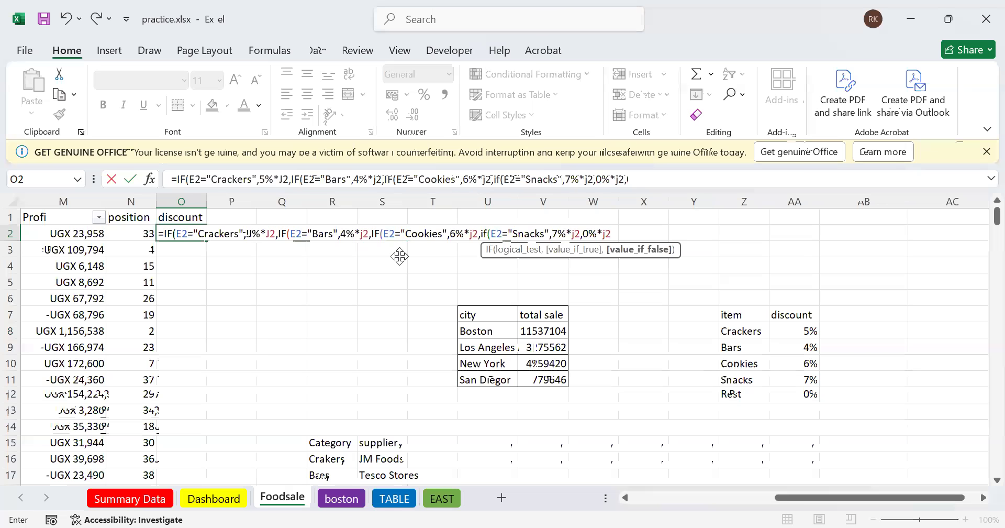
{"action": "type", "text": ")"}
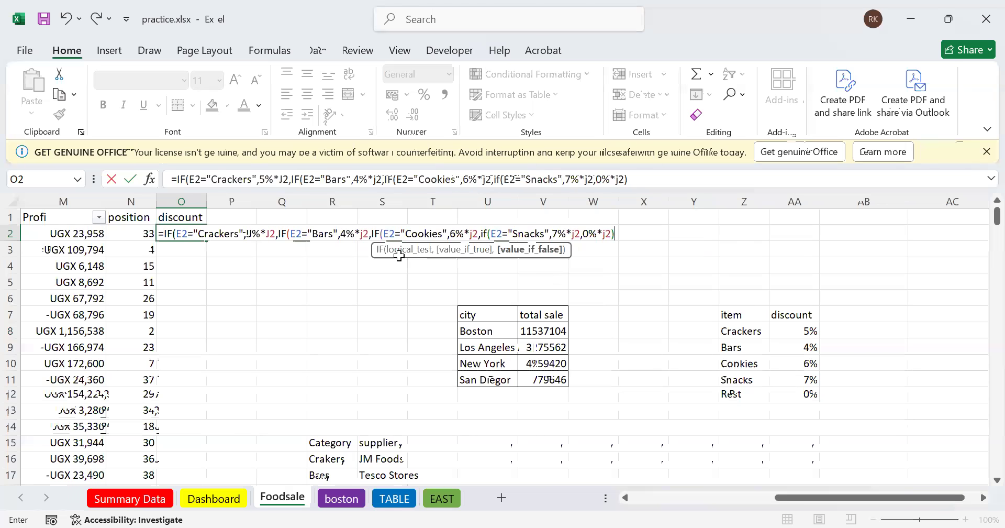
{"action": "key", "text": "Return"}
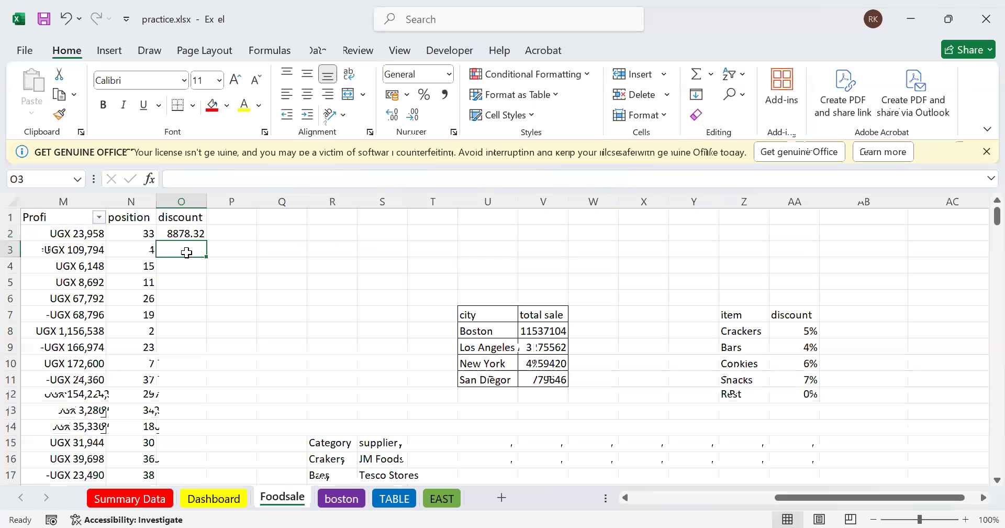
Fill the O2 discount formula down the discount column and check the filled rows
{"action": "left_click", "coordinate": [194, 232]}
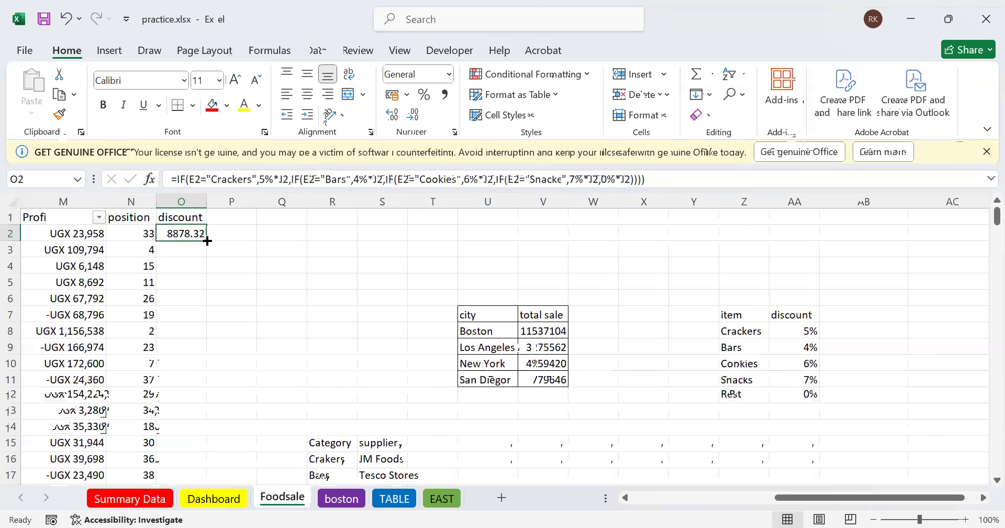
{"action": "double_click", "coordinate": [208, 240]}
{"action": "scroll", "coordinate": [225, 270], "scroll_direction": "down", "scroll_amount": 2}
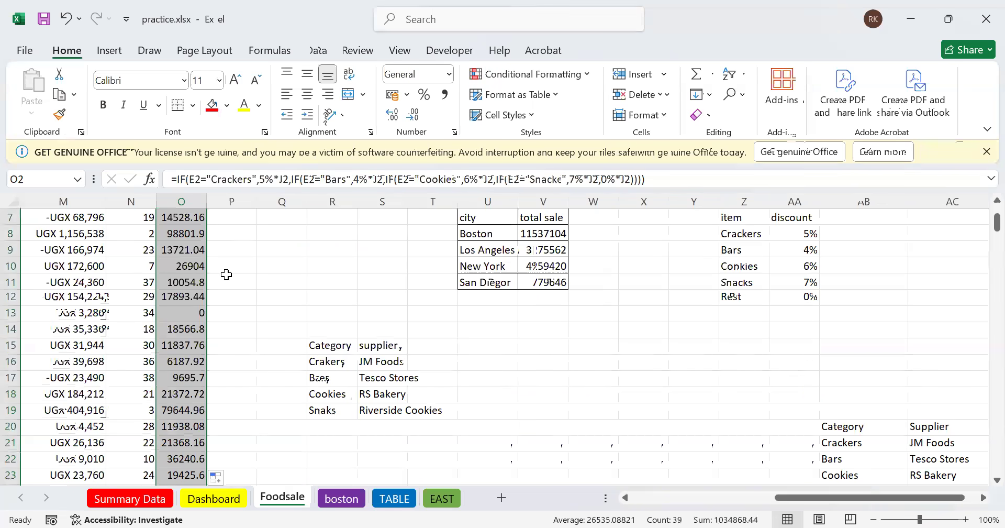
{"action": "scroll", "coordinate": [226, 274], "scroll_direction": "down", "scroll_amount": 3}
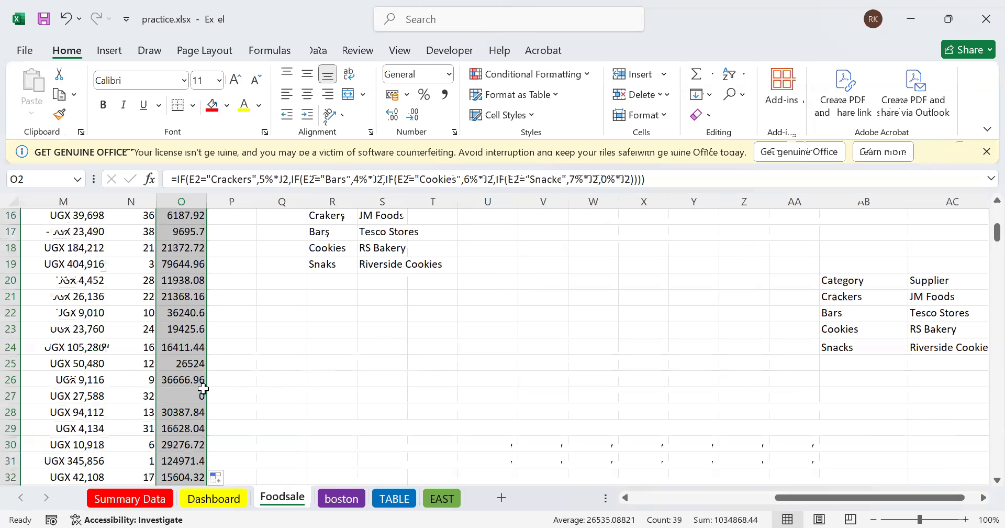
{"action": "scroll", "coordinate": [208, 386], "scroll_direction": "down", "scroll_amount": 1}
{"action": "scroll", "coordinate": [207, 386], "scroll_direction": "down", "scroll_amount": 2}
{"action": "scroll", "coordinate": [209, 380], "scroll_direction": "up", "scroll_amount": 3}
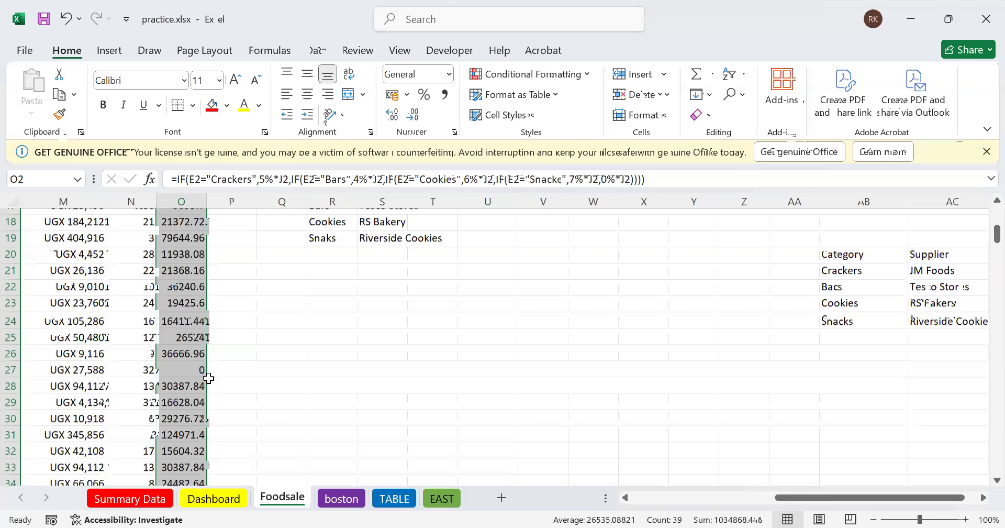
{"action": "scroll", "coordinate": [208, 378], "scroll_direction": "up", "scroll_amount": 6}
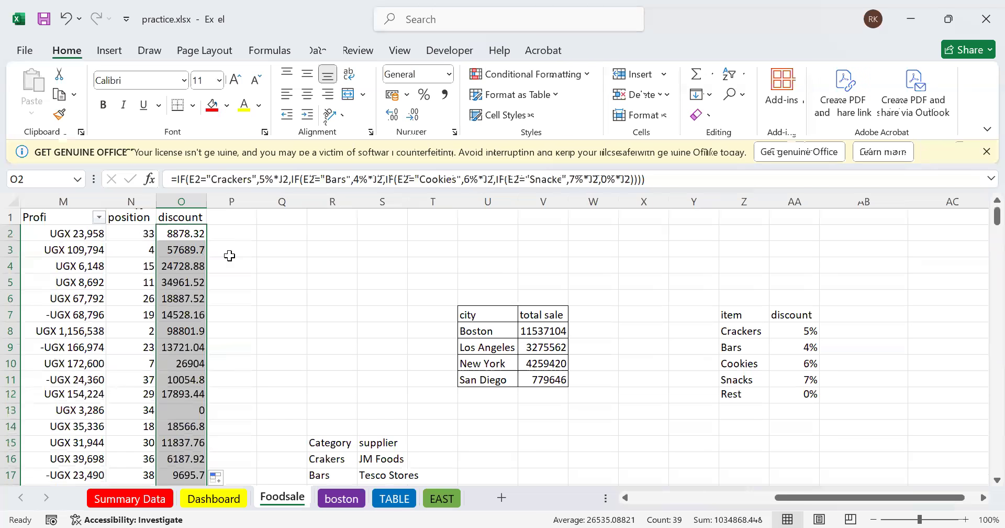
{"action": "left_click", "coordinate": [226, 228]}
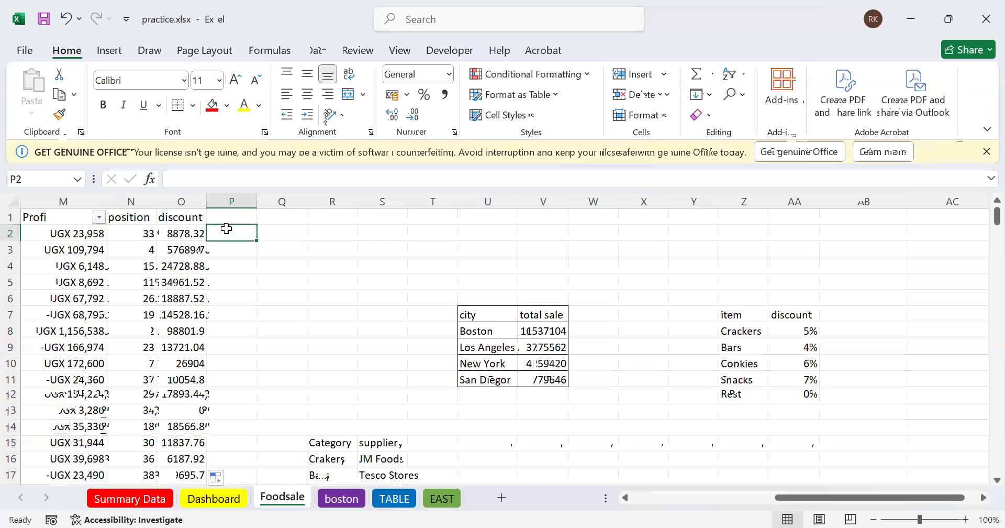
{"action": "key", "text": "alt+Tab"}
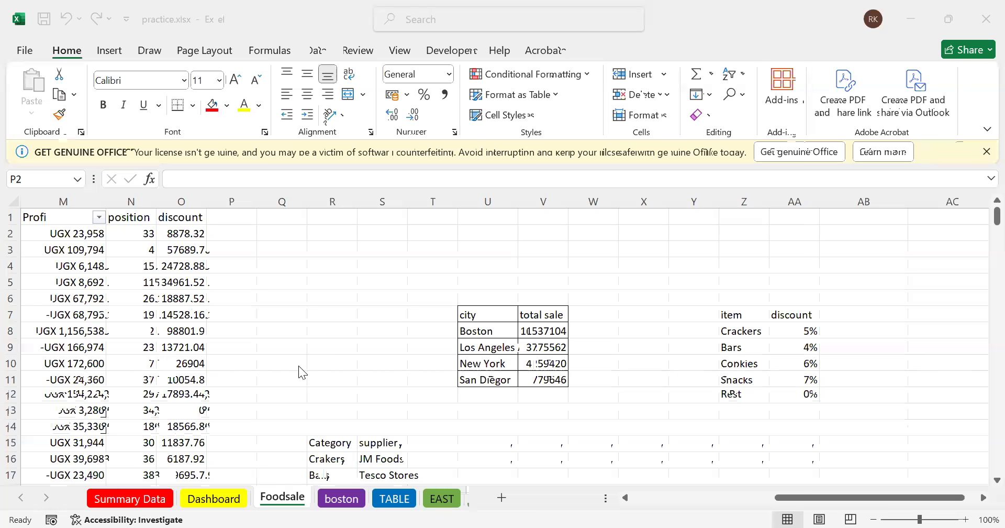
{"action": "scroll", "coordinate": [298, 366], "scroll_direction": "down", "scroll_amount": 3}
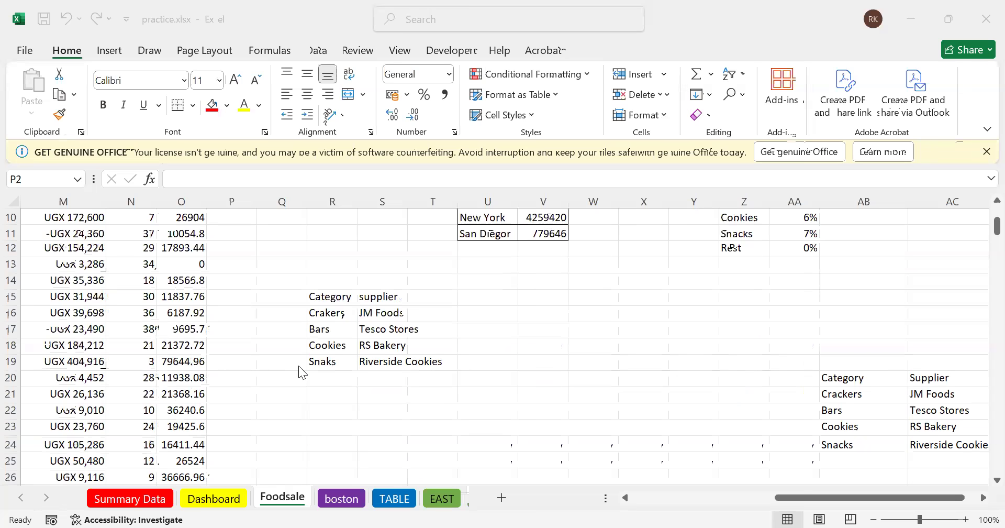
{"action": "scroll", "coordinate": [298, 366], "scroll_direction": "up", "scroll_amount": 3}
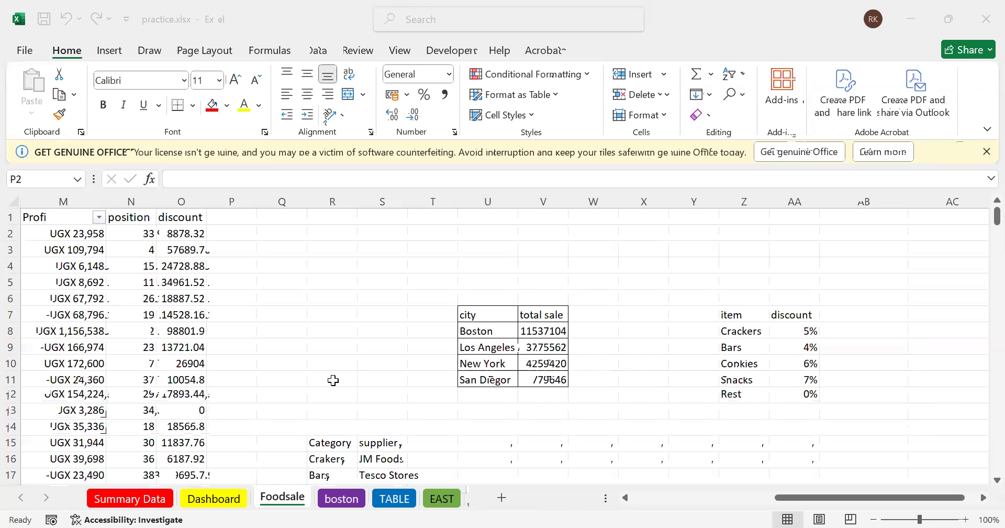
Enter the column header "supplier" in cell P1, beside the discount column
{"action": "left_click", "coordinate": [275, 365]}
{"action": "left_click", "coordinate": [225, 211]}
{"action": "type", "text": "suppli"}
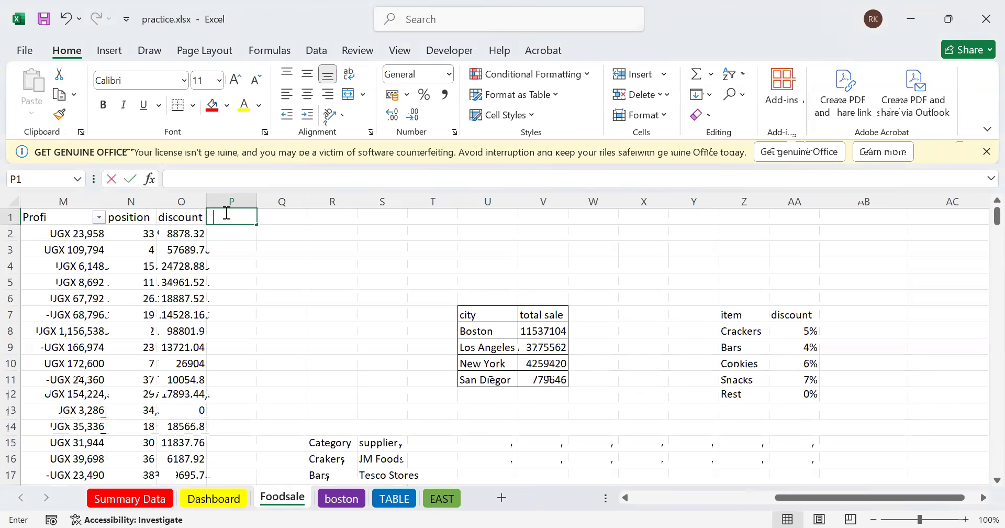
{"action": "type", "text": "er"}
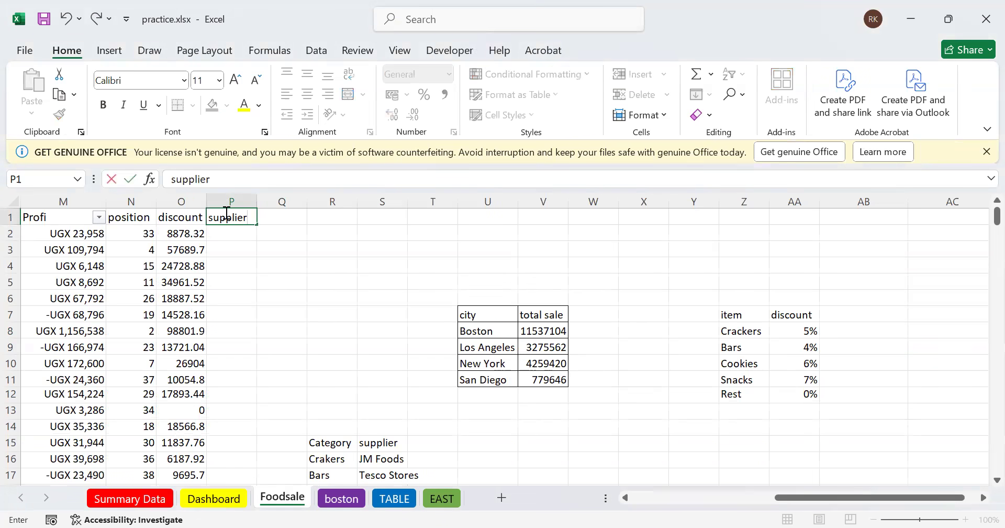
{"action": "left_click", "coordinate": [289, 264]}
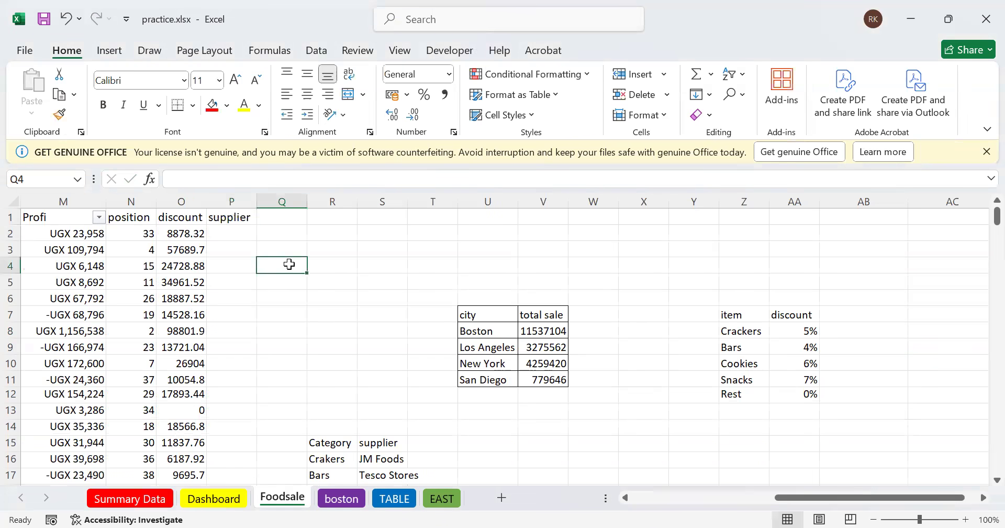
Examine the Category and supplier lookup table in R15:S19
{"action": "scroll", "coordinate": [289, 264], "scroll_direction": "down", "scroll_amount": 2}
{"action": "scroll", "coordinate": [328, 271], "scroll_direction": "down", "scroll_amount": 1}
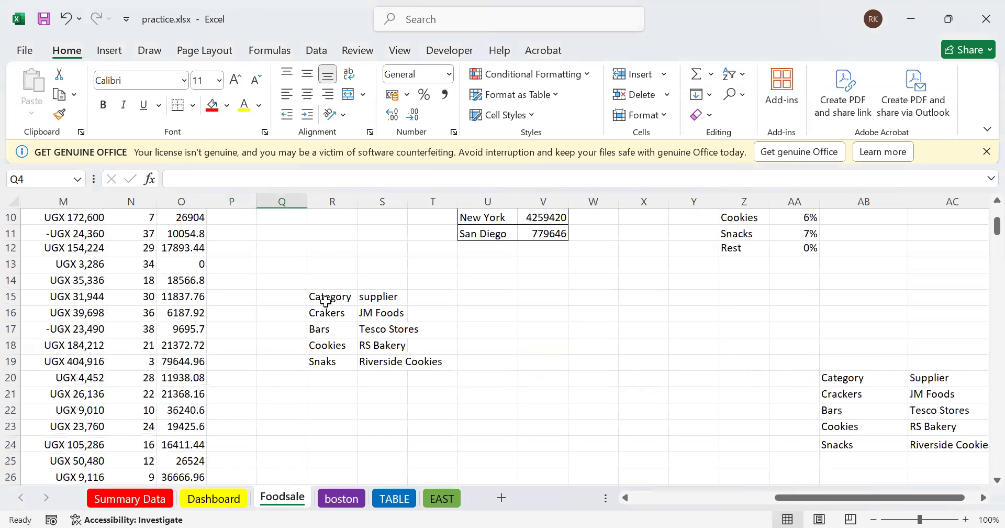
{"action": "left_click_drag", "start_coordinate": [320, 294], "coordinate": [403, 359]}
{"action": "left_click", "coordinate": [403, 359]}
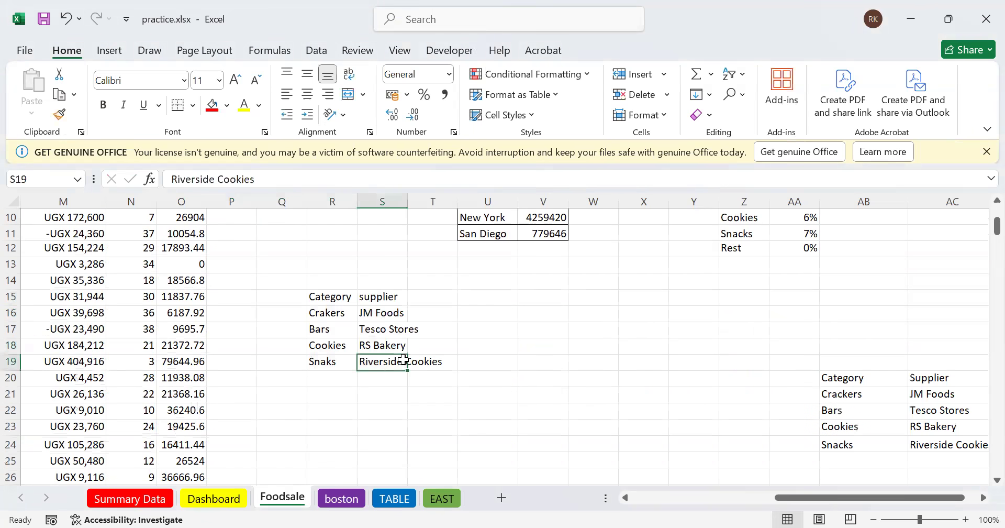
AutoFit the width of column S to the supplier name Riverside Cookies in the lookup table
{"action": "left_click", "coordinate": [664, 114]}
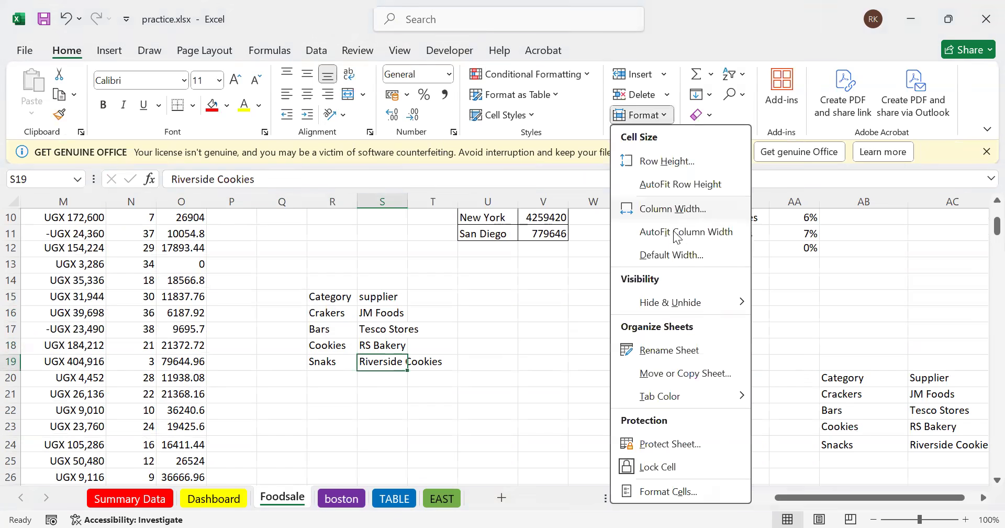
{"action": "left_click", "coordinate": [677, 233]}
{"action": "left_click", "coordinate": [439, 318]}
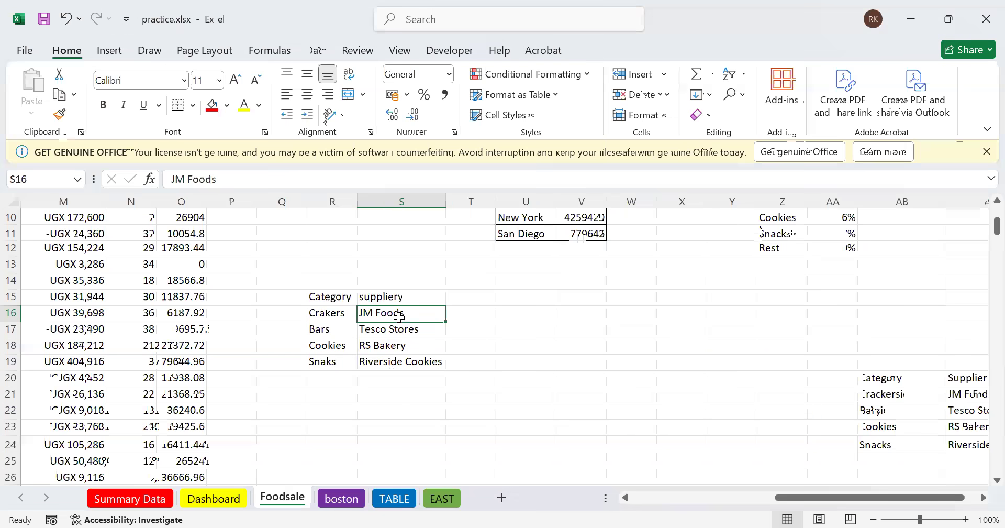
Start a VLOOKUP formula in cell P2 under the supplier header, with the row's category in E2 as lookup value
{"action": "scroll", "coordinate": [399, 317], "scroll_direction": "up", "scroll_amount": 2}
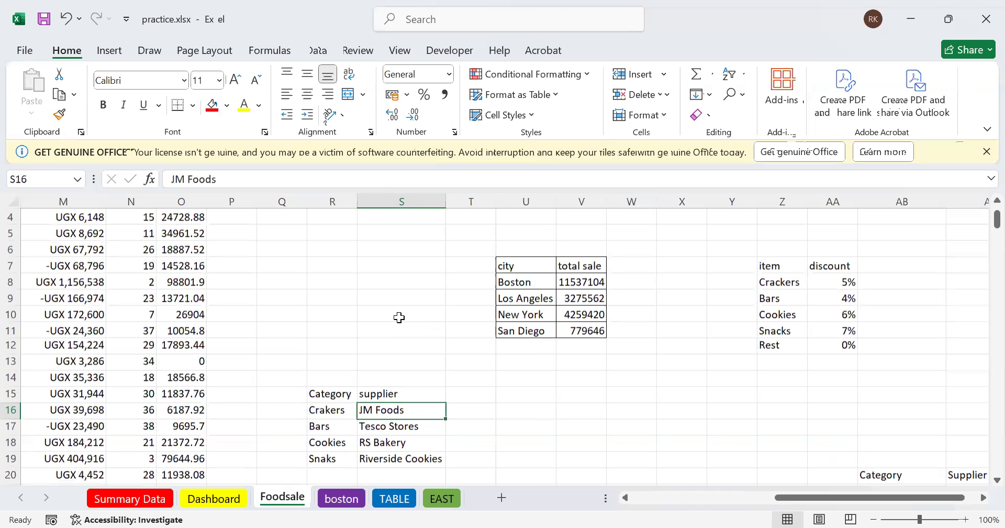
{"action": "scroll", "coordinate": [400, 241], "scroll_direction": "up", "scroll_amount": 1}
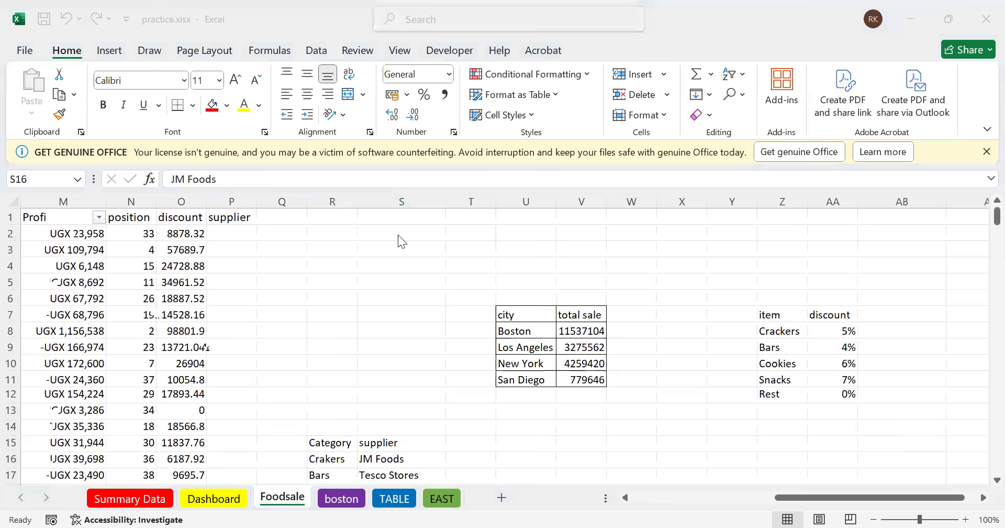
{"action": "double_click", "coordinate": [246, 233]}
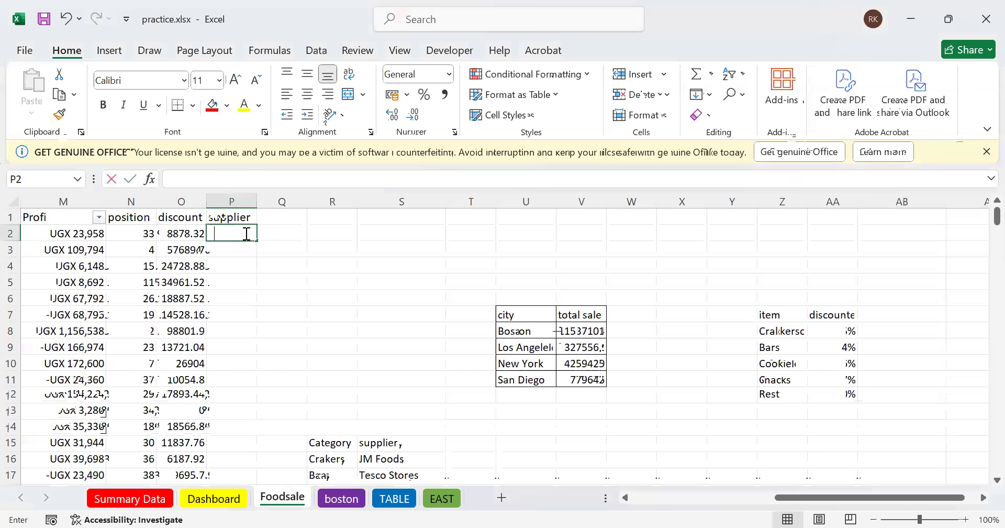
{"action": "type", "text": "="}
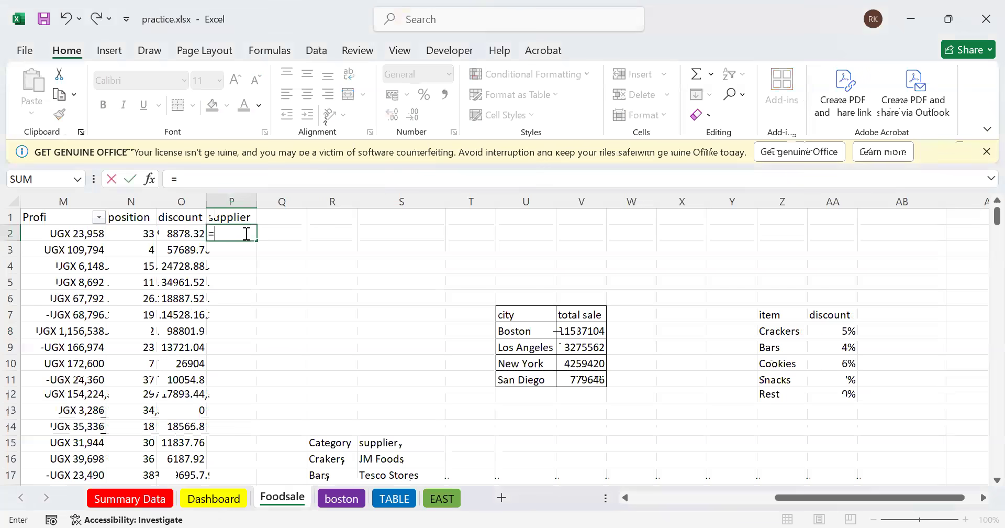
{"action": "type", "text": "vl"}
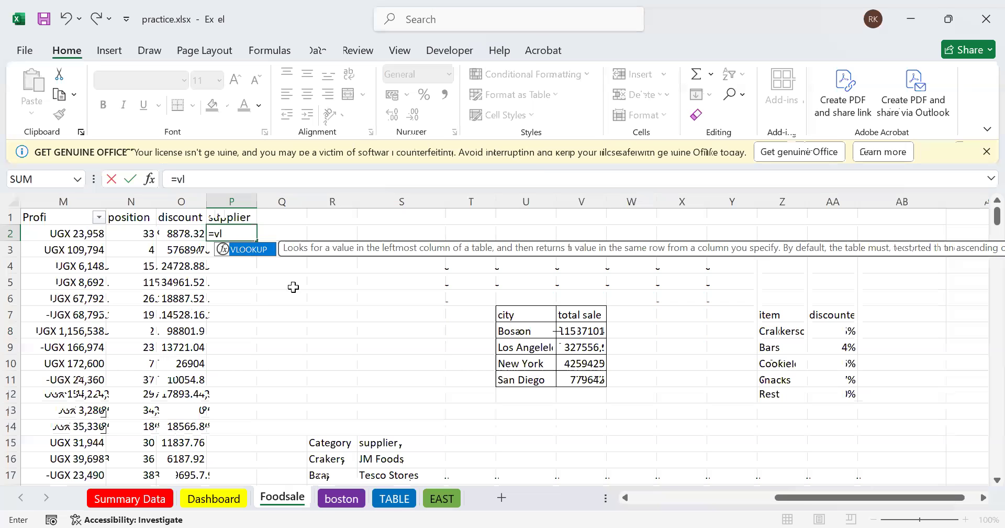
{"action": "key", "text": "Tab"}
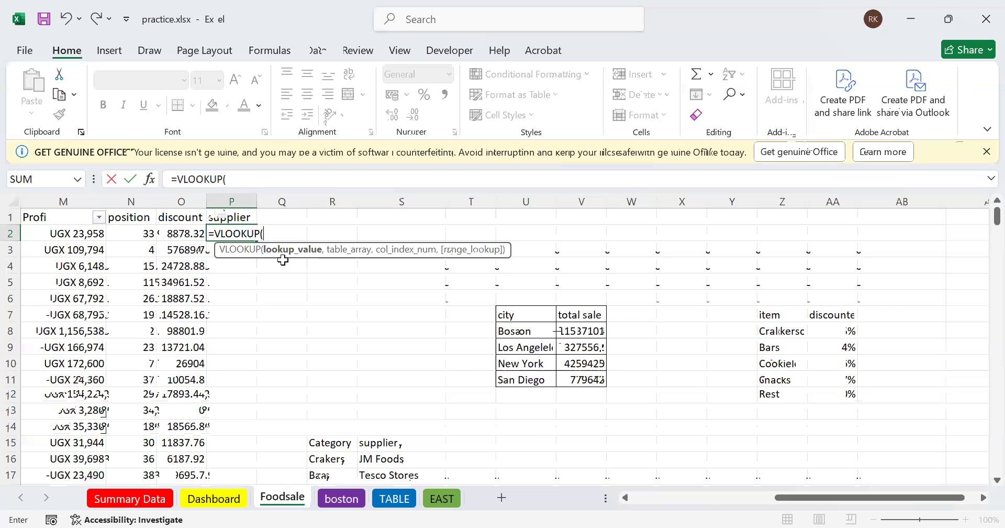
{"action": "scroll", "coordinate": [283, 259], "scroll_direction": "left", "scroll_amount": 3}
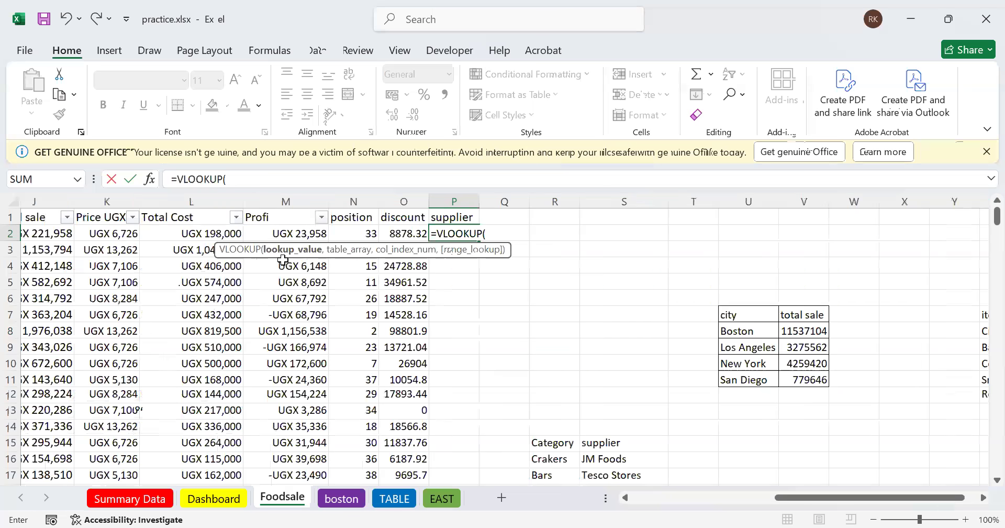
{"action": "scroll", "coordinate": [282, 259], "scroll_direction": "left", "scroll_amount": 3}
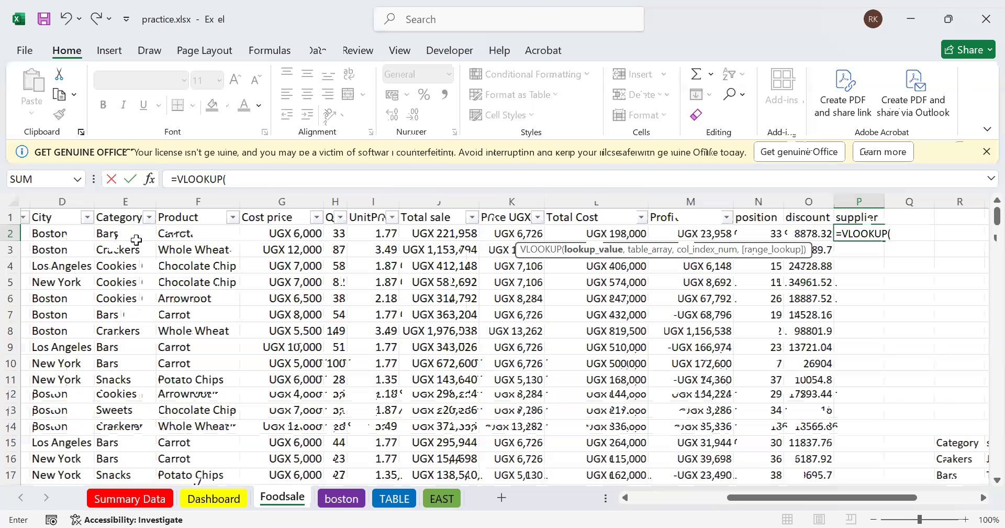
{"action": "left_click", "coordinate": [121, 232]}
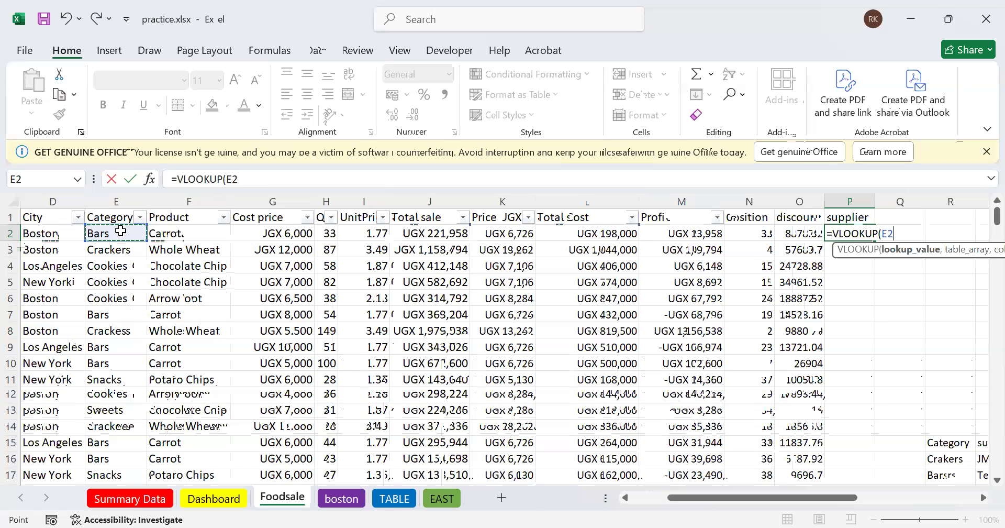
{"action": "type", "text": "."}
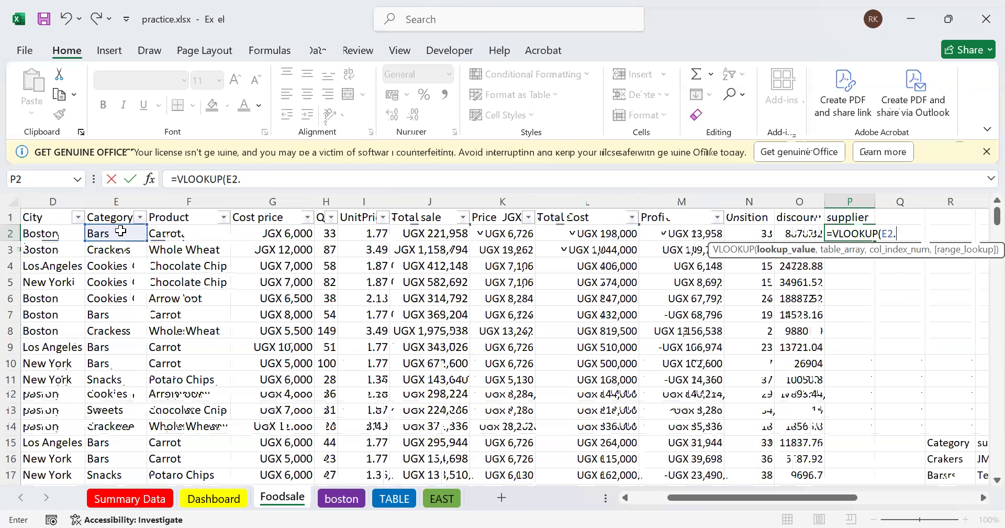
{"action": "key", "text": "BackSpace"}
{"action": "type", "text": ","}
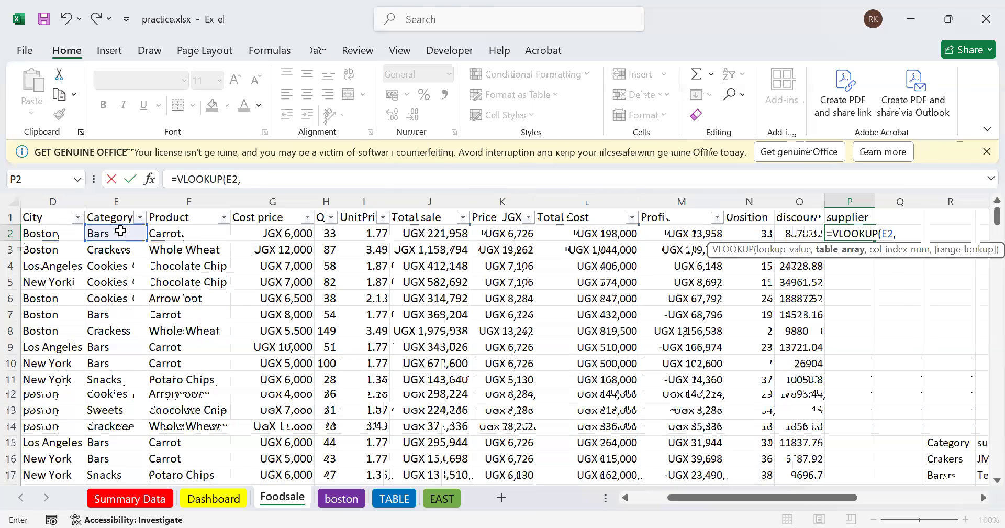
Set the VLOOKUP's table array to the category and supplier table as $R$15:S19, making only the starting reference absolute
{"action": "scroll", "coordinate": [120, 231], "scroll_direction": "down", "scroll_amount": 2}
{"action": "scroll", "coordinate": [120, 231], "scroll_direction": "right", "scroll_amount": 3}
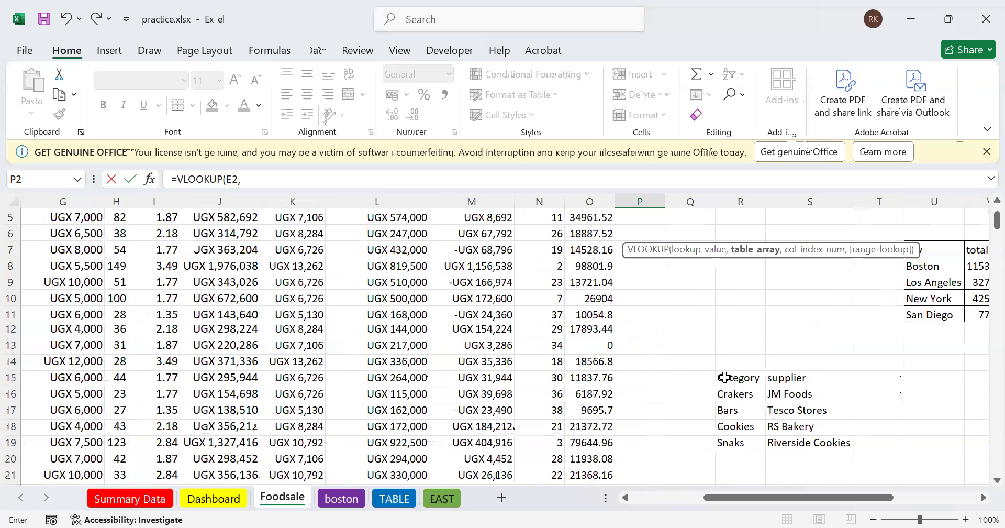
{"action": "left_click", "coordinate": [740, 378]}
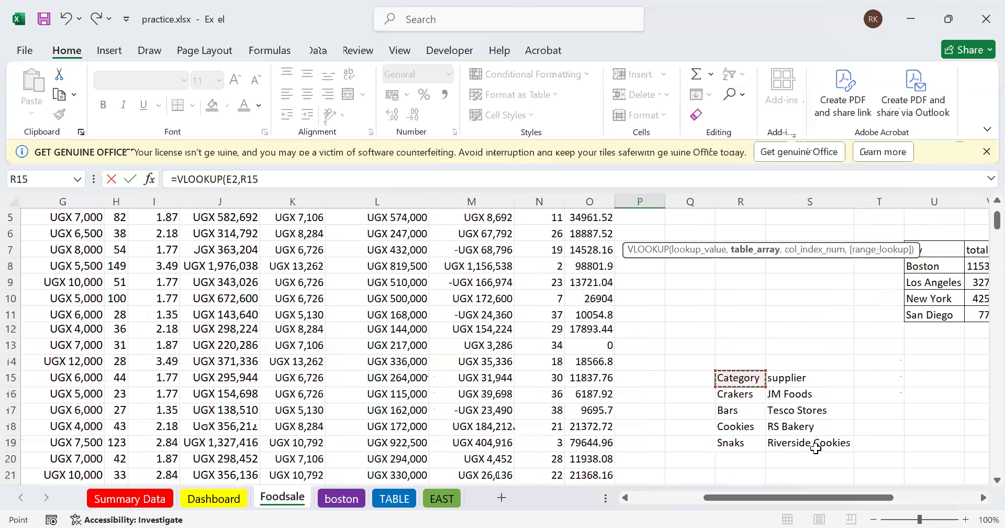
{"action": "left_click_drag", "start_coordinate": [818, 451], "coordinate": [817, 445]}
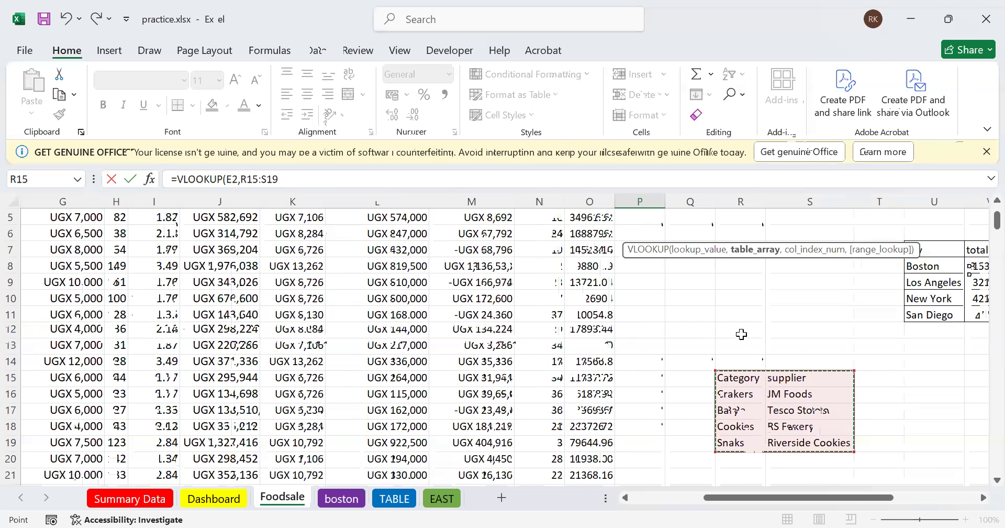
{"action": "scroll", "coordinate": [742, 334], "scroll_direction": "up", "scroll_amount": 2}
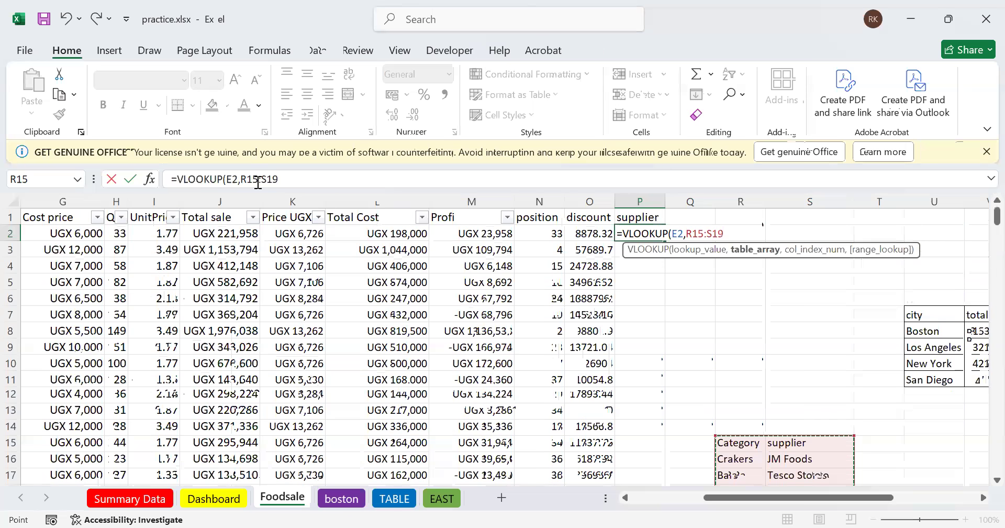
{"action": "left_click", "coordinate": [258, 182]}
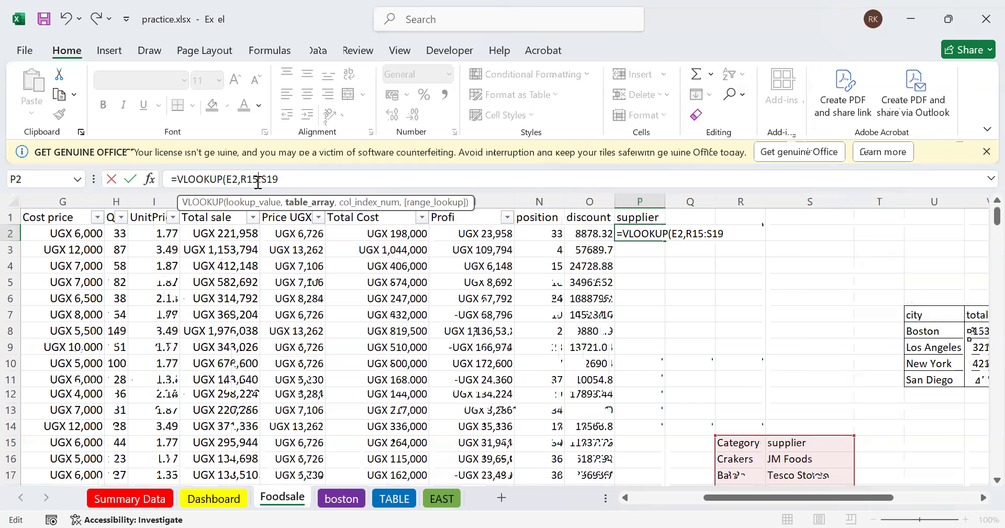
{"action": "key", "text": "F4"}
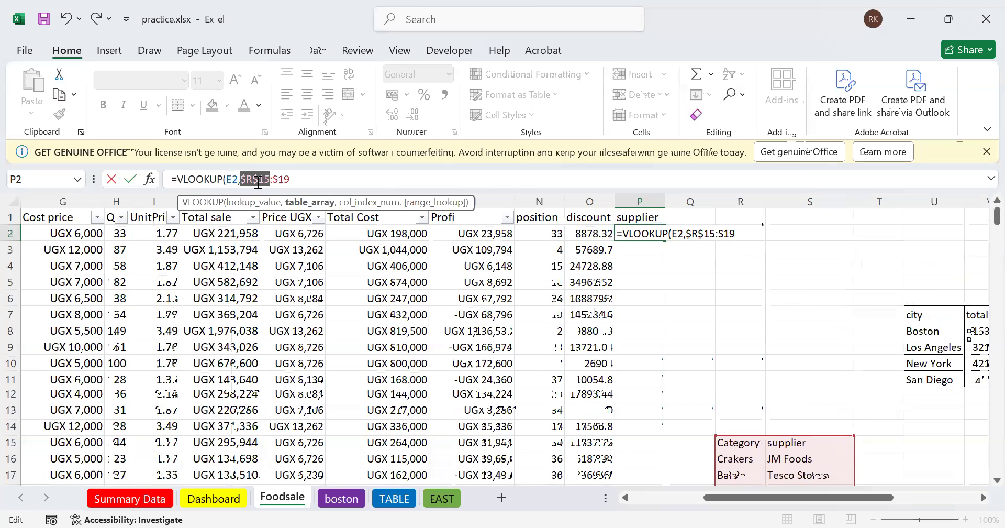
{"action": "left_click", "coordinate": [296, 179]}
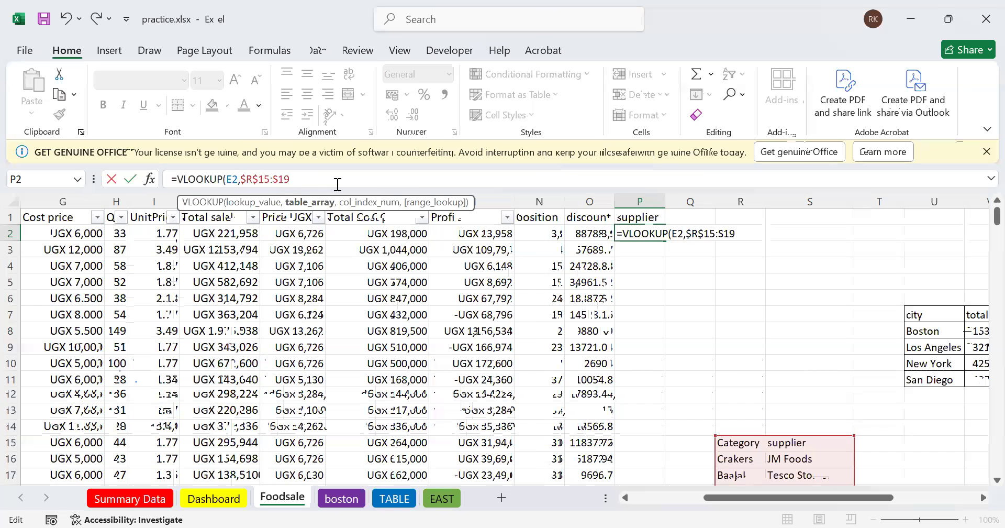
Complete the VLOOKUP with column index 2 and range lookup 0, and commit the P2 formula
{"action": "scroll", "coordinate": [722, 330], "scroll_direction": "down", "scroll_amount": 2}
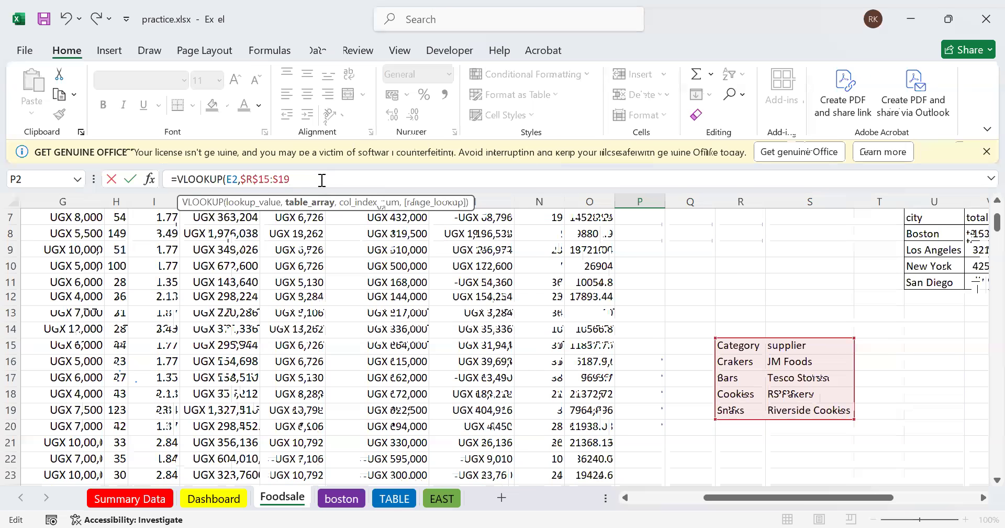
{"action": "type", "text": ","}
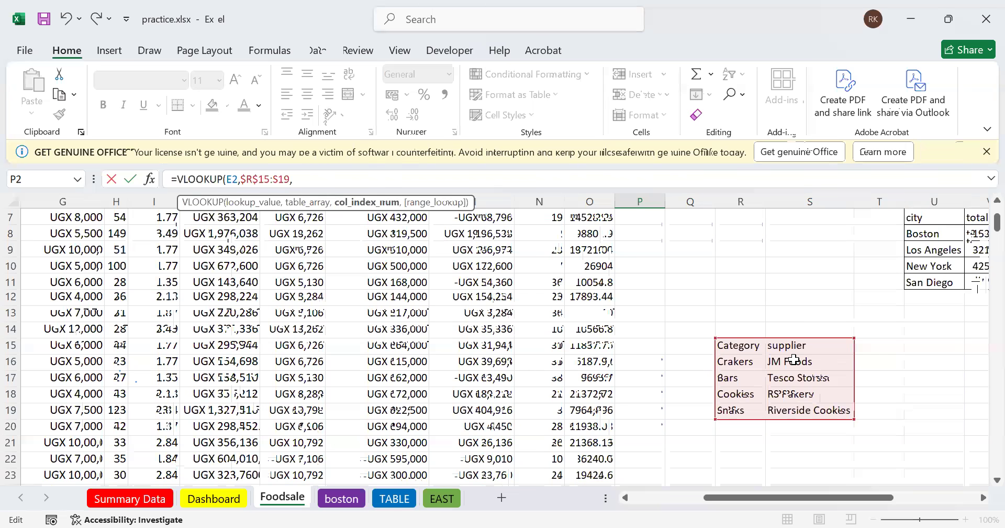
{"action": "type", "text": "2"}
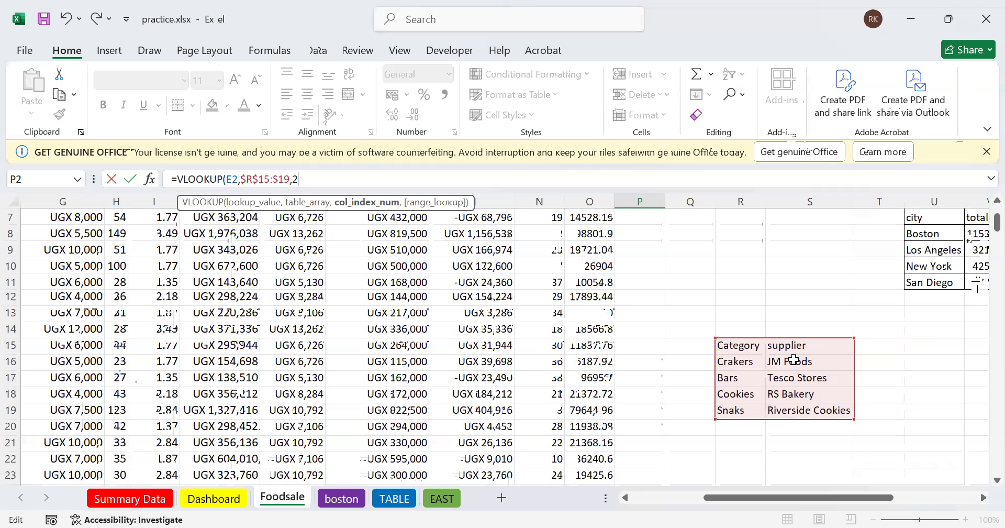
{"action": "type", "text": ","}
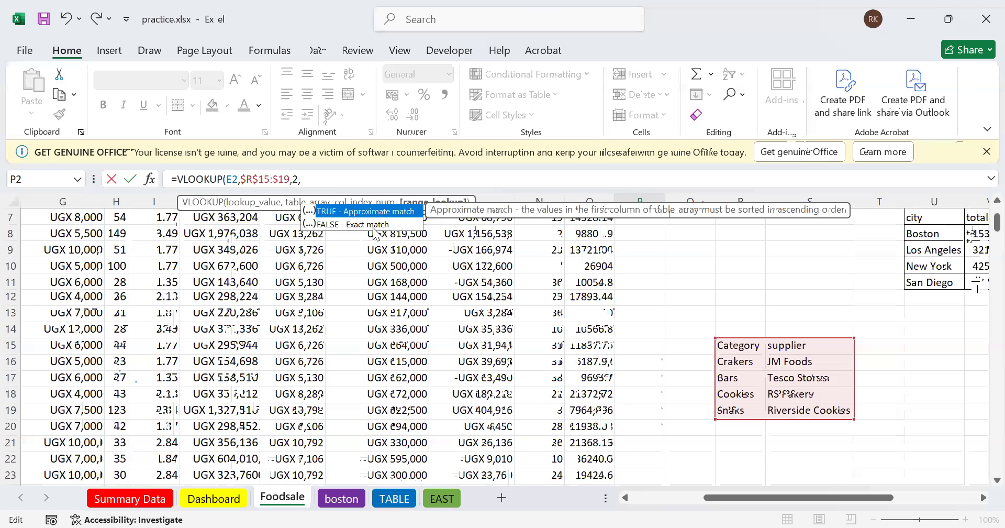
{"action": "type", "text": "0"}
{"action": "key", "text": "ctrl+Return"}
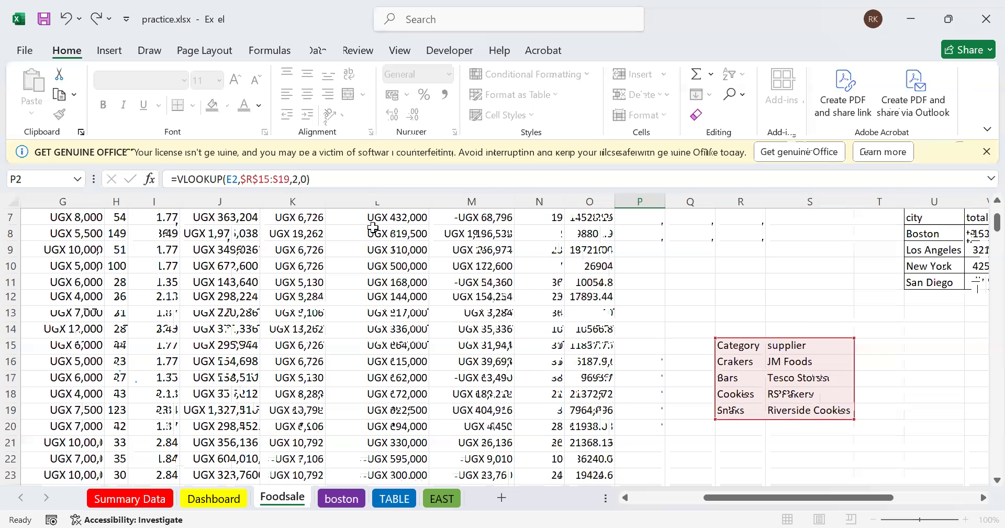
{"action": "key", "text": "Return"}
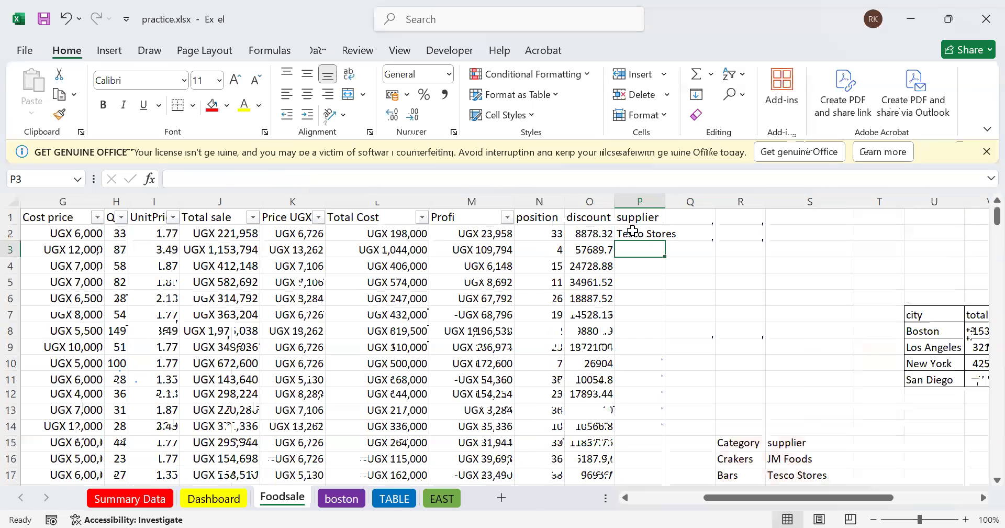
Fill the P2 VLOOKUP formula down the supplier column and check the filled rows
{"action": "left_click", "coordinate": [632, 230]}
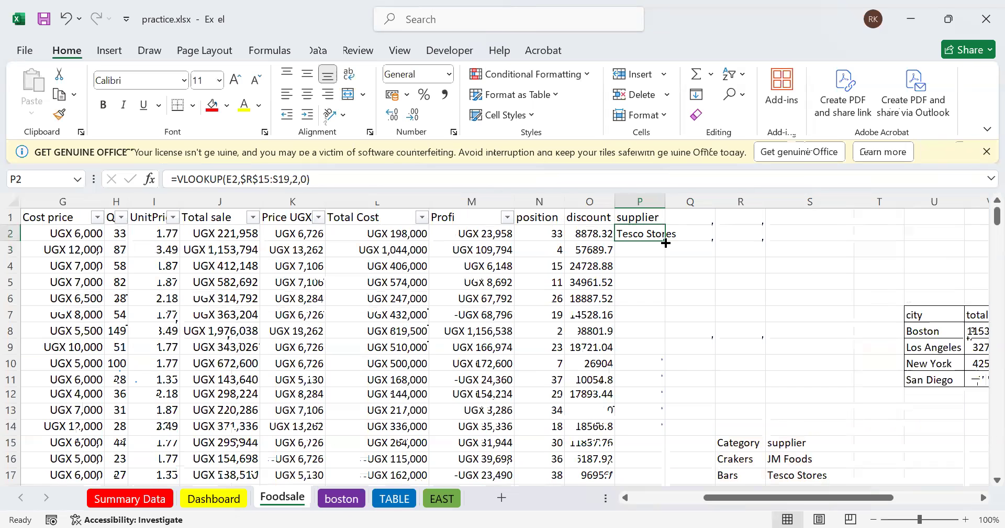
{"action": "double_click", "coordinate": [663, 239]}
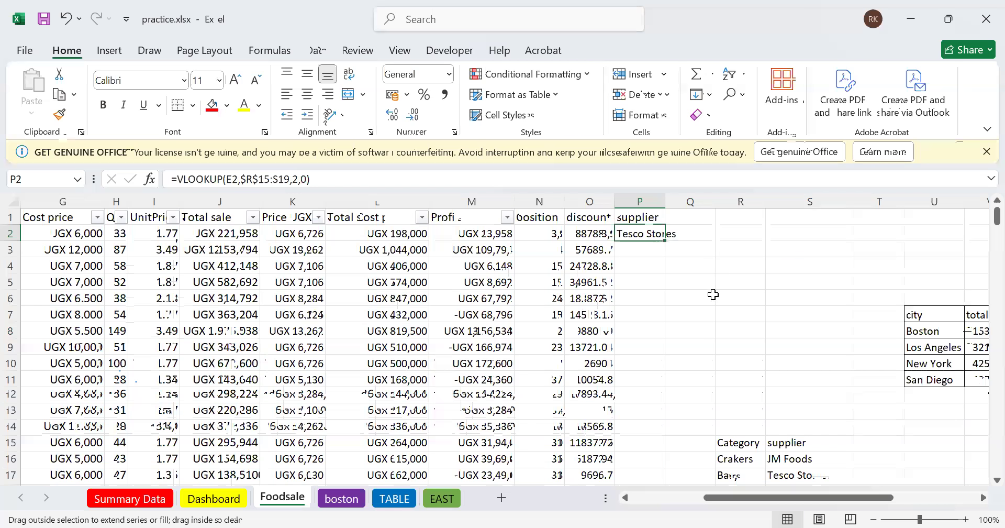
{"action": "scroll", "coordinate": [714, 295], "scroll_direction": "down", "scroll_amount": 4}
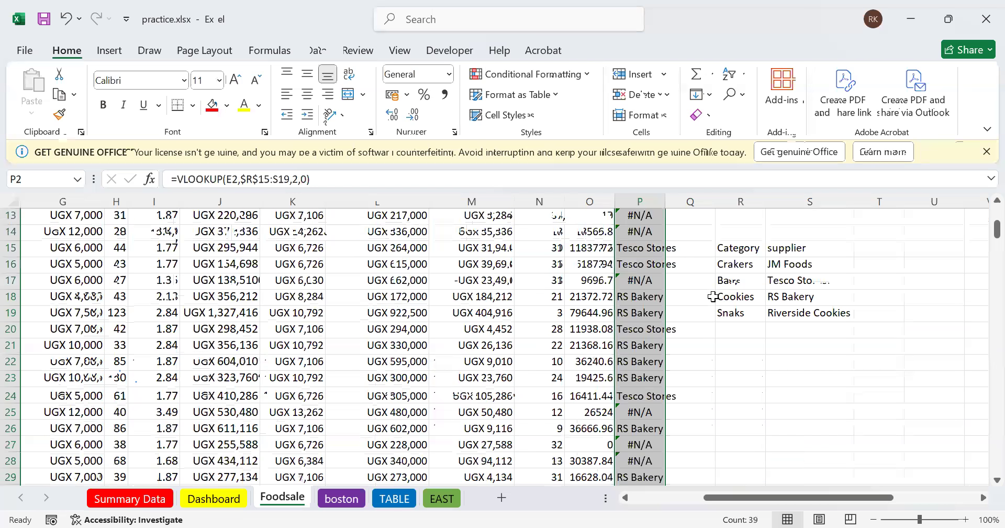
{"action": "scroll", "coordinate": [713, 296], "scroll_direction": "up", "scroll_amount": 4}
{"action": "left_click_drag", "start_coordinate": [710, 298], "coordinate": [710, 314]}
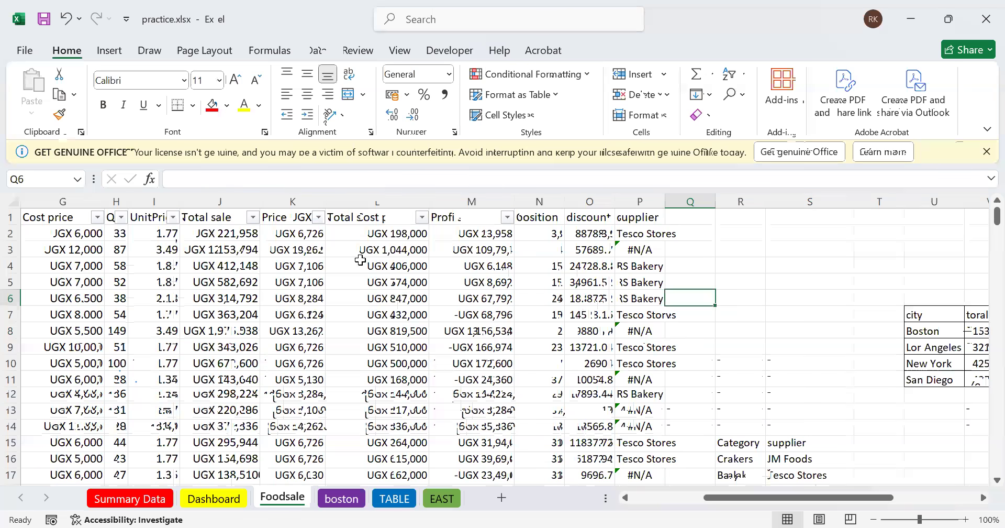
Examine the supplier formula in P3 and compare it with the category in row 3
{"action": "left_click", "coordinate": [639, 250]}
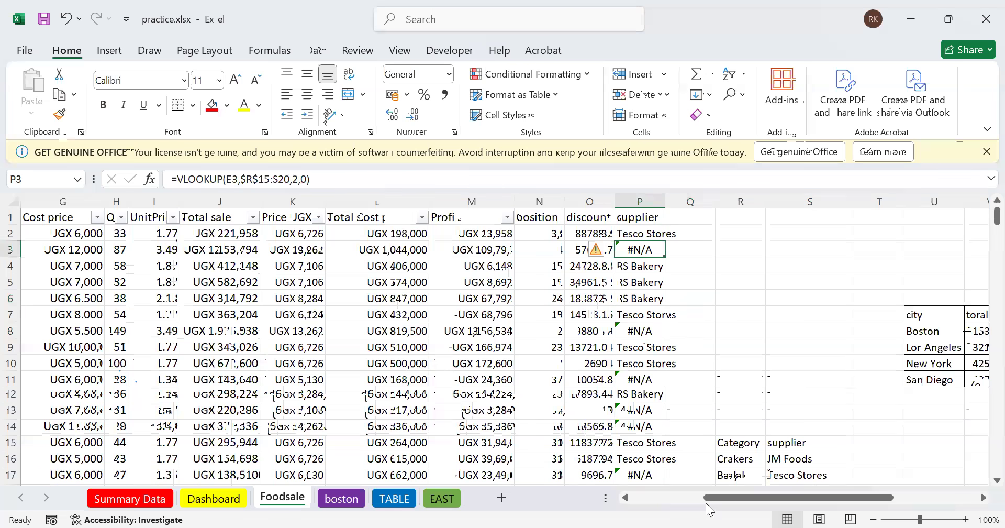
{"action": "left_click", "coordinate": [626, 498]}
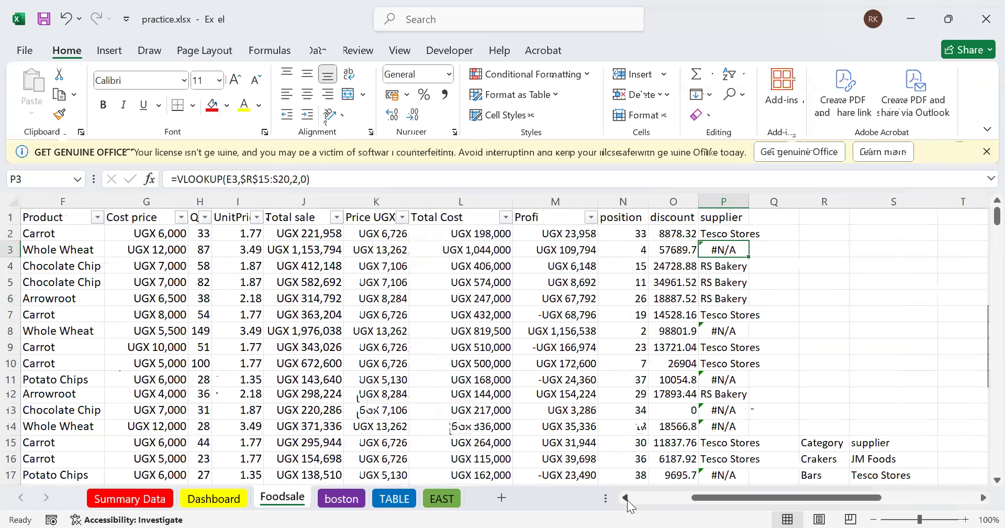
{"action": "left_click", "coordinate": [626, 498]}
{"action": "left_click", "coordinate": [626, 498]}
{"action": "left_click", "coordinate": [626, 498]}
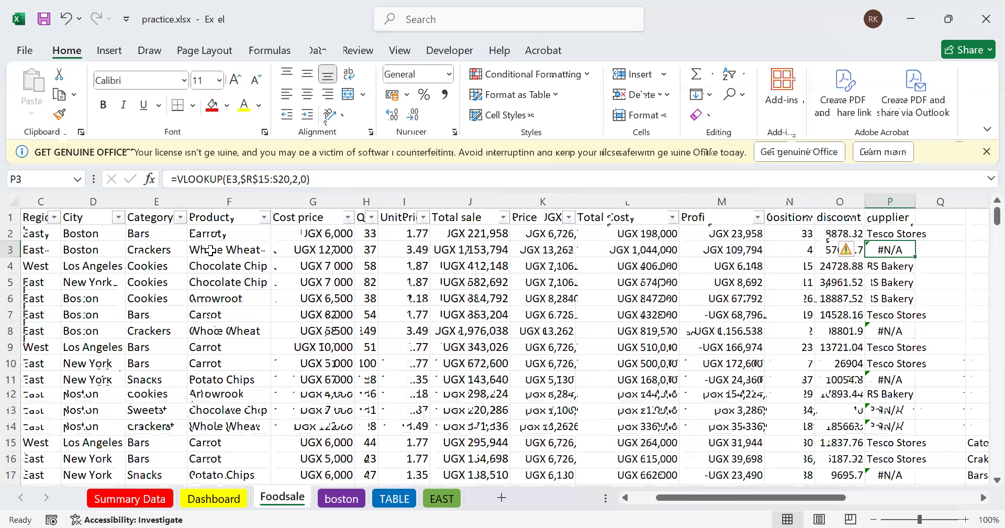
{"action": "key", "text": "shift+space"}
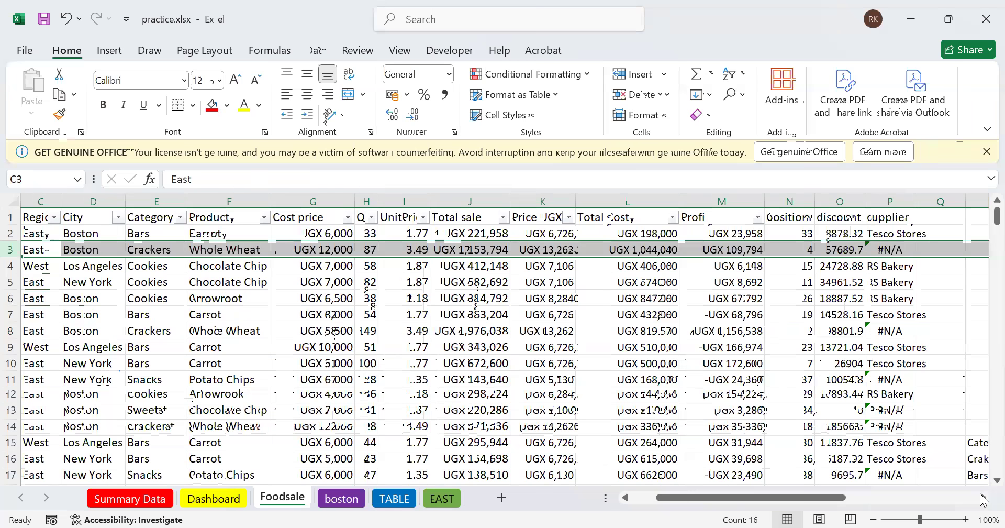
{"action": "left_click", "coordinate": [931, 252]}
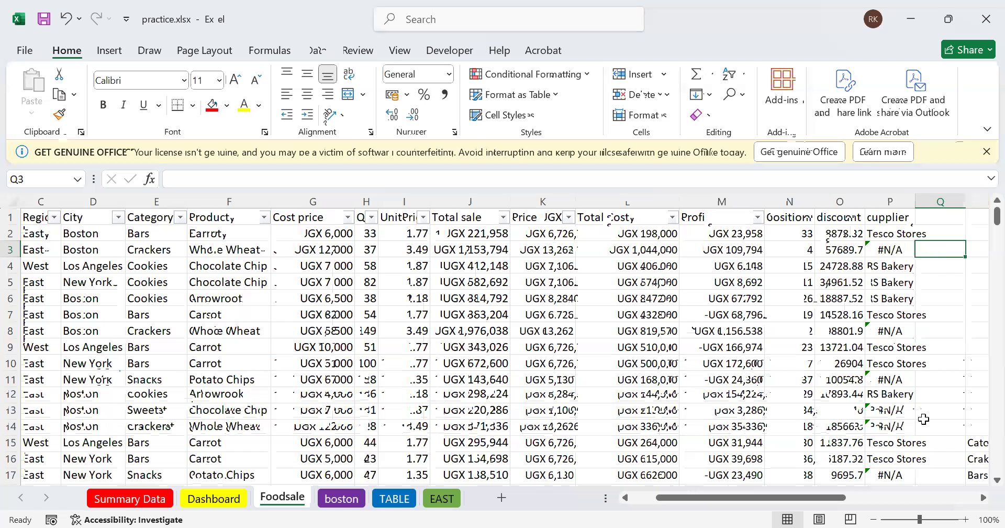
Correct the category spelling in R16 of the supplier lookup table to Crackers
{"action": "double_click", "coordinate": [983, 497]}
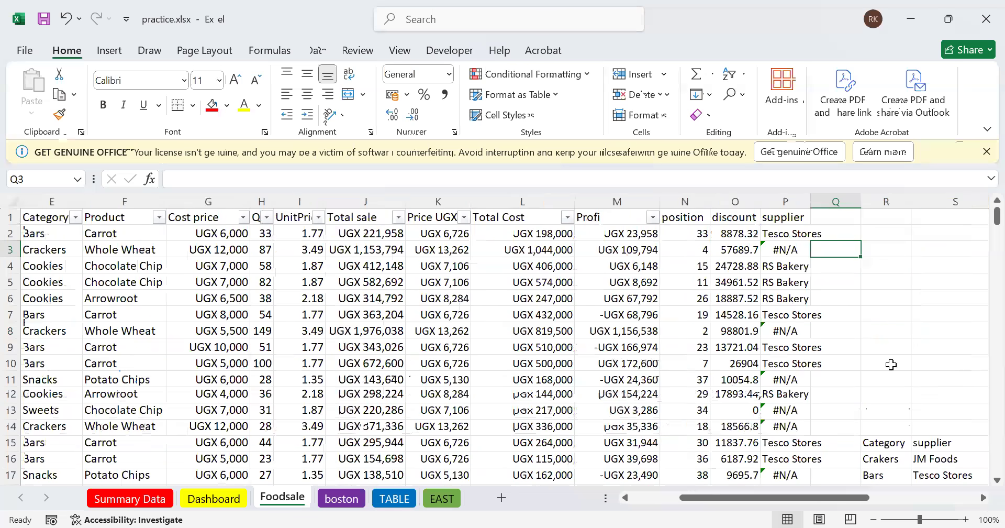
{"action": "scroll", "coordinate": [890, 364], "scroll_direction": "down", "scroll_amount": 2}
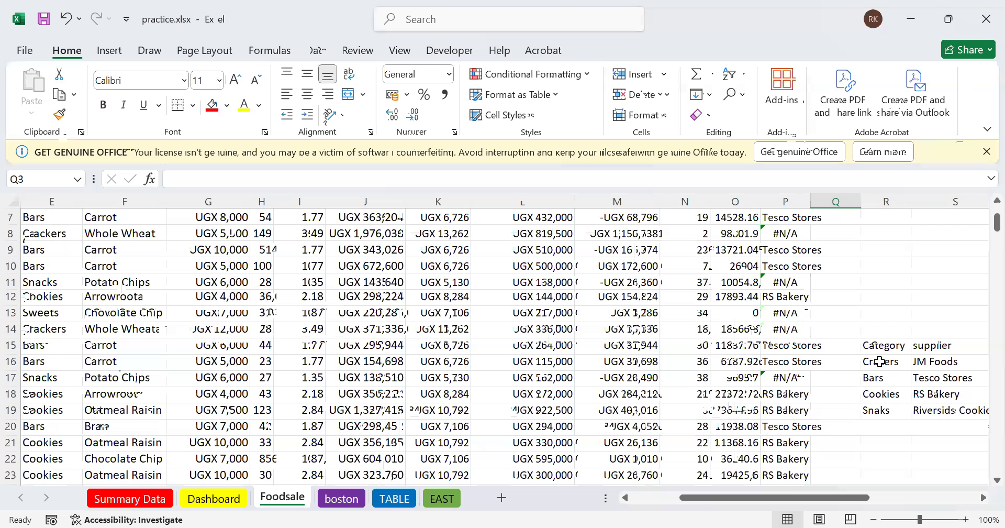
{"action": "double_click", "coordinate": [896, 362]}
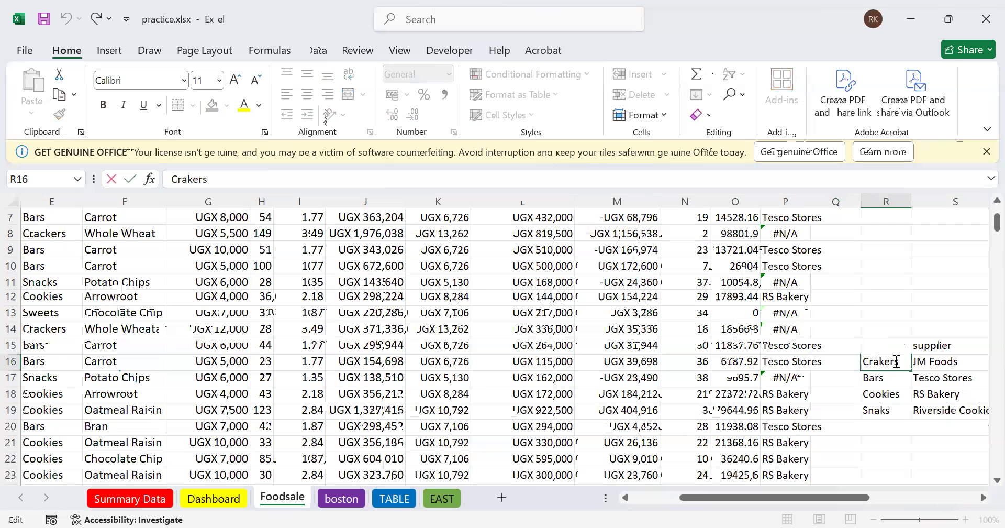
{"action": "type", "text": "c"}
{"action": "key", "text": "Return"}
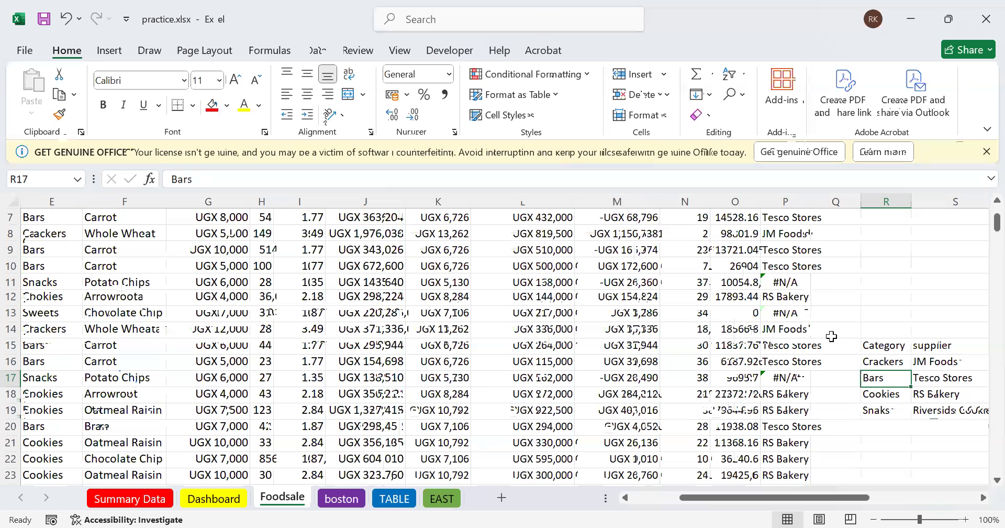
Examine the recalculated supplier column down to row 40 and compare its failed lookups with the category and supplier table
{"action": "scroll", "coordinate": [830, 324], "scroll_direction": "up", "scroll_amount": 2}
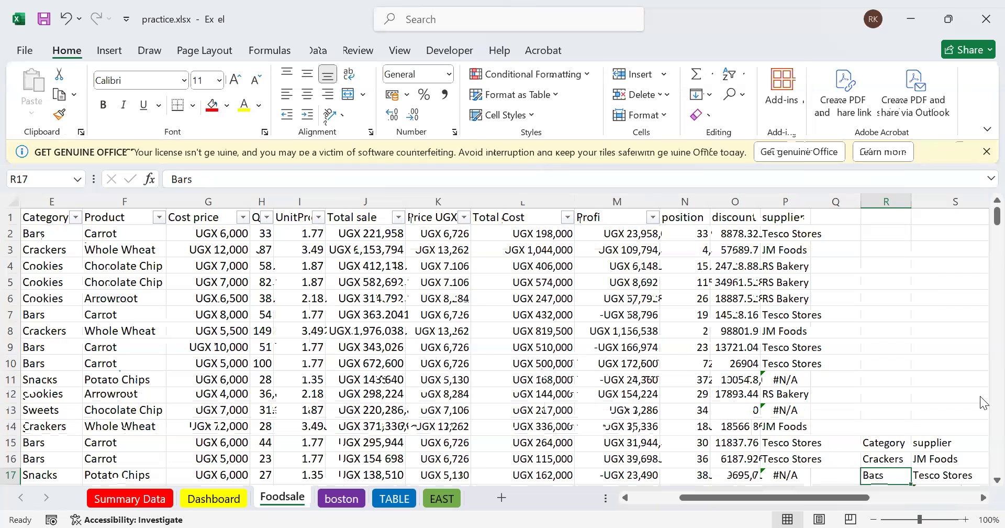
{"action": "scroll", "coordinate": [897, 391], "scroll_direction": "down", "scroll_amount": 2}
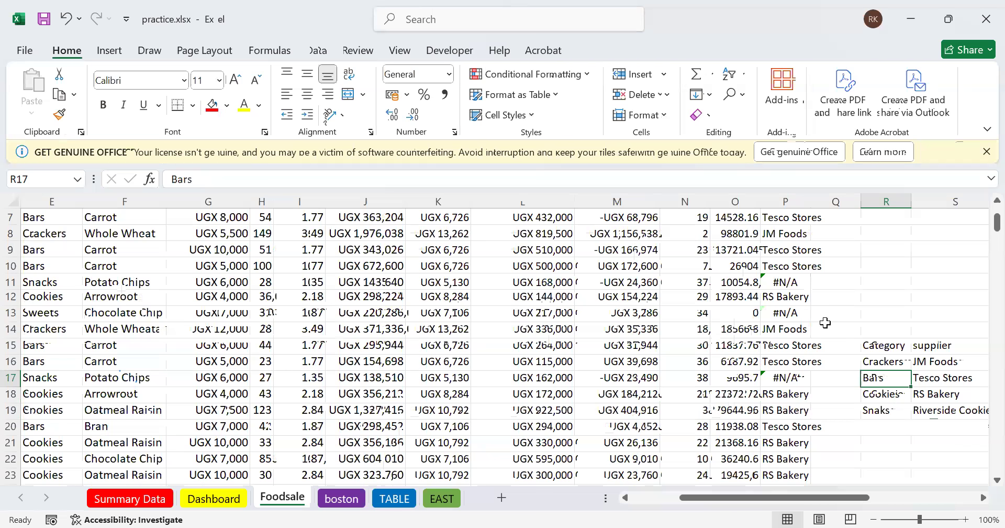
{"action": "scroll", "coordinate": [825, 322], "scroll_direction": "up", "scroll_amount": 2}
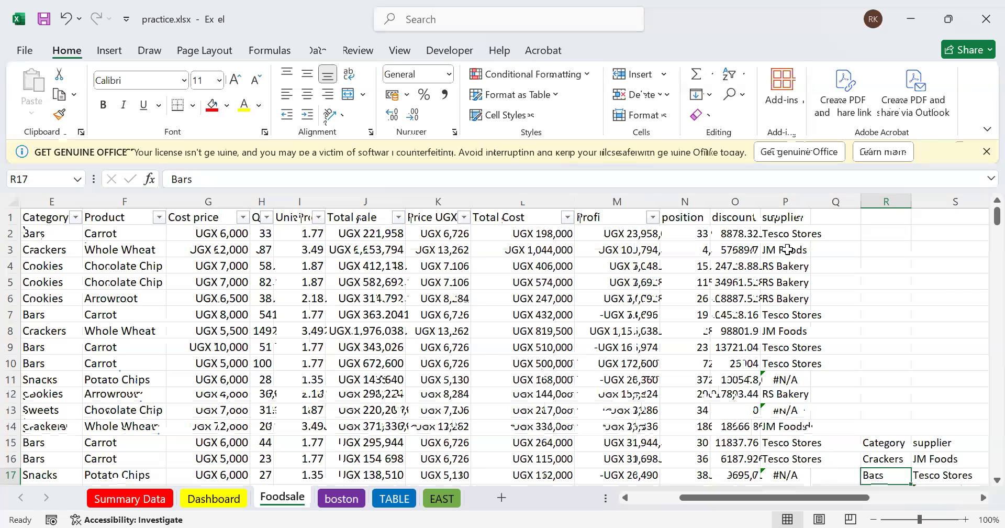
{"action": "left_click_drag", "start_coordinate": [787, 249], "coordinate": [785, 362]}
{"action": "left_click_drag", "start_coordinate": [804, 500], "coordinate": [803, 464]}
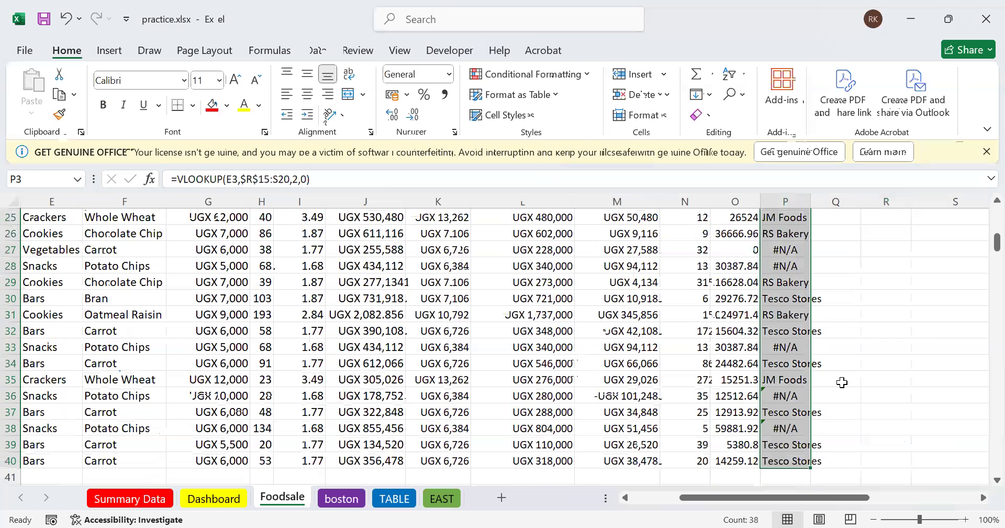
{"action": "left_click", "coordinate": [842, 382]}
{"action": "scroll", "coordinate": [841, 382], "scroll_direction": "up", "scroll_amount": 6}
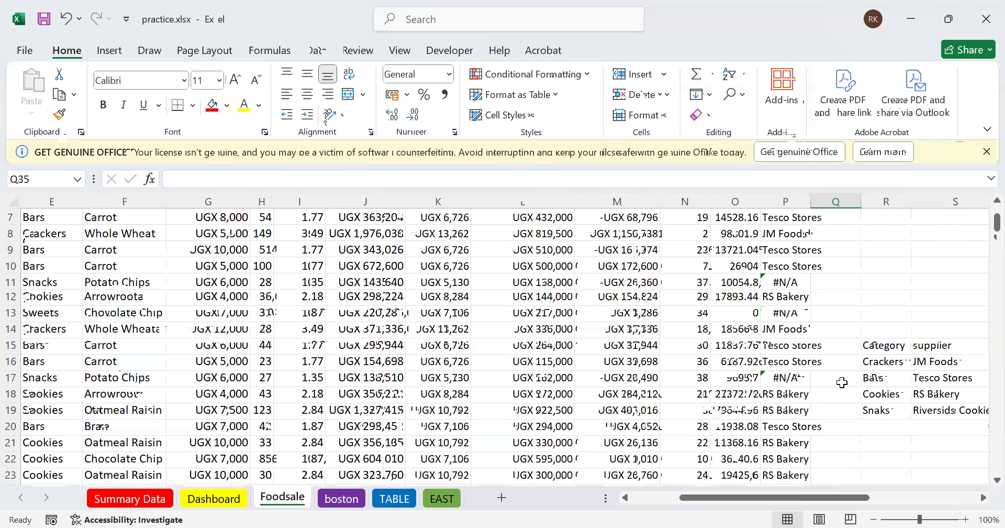
{"action": "scroll", "coordinate": [785, 235], "scroll_direction": "up", "scroll_amount": 2}
Wrap the P2 VLOOKUP in IFERROR with "No supplier" as the error value, and fill it down the supplier column
{"action": "left_click", "coordinate": [785, 235]}
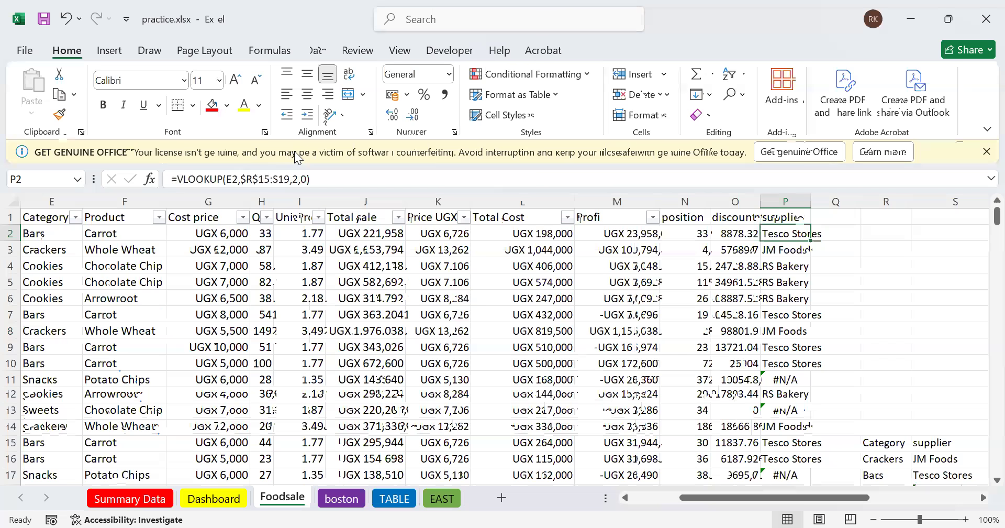
{"action": "key", "text": "F2"}
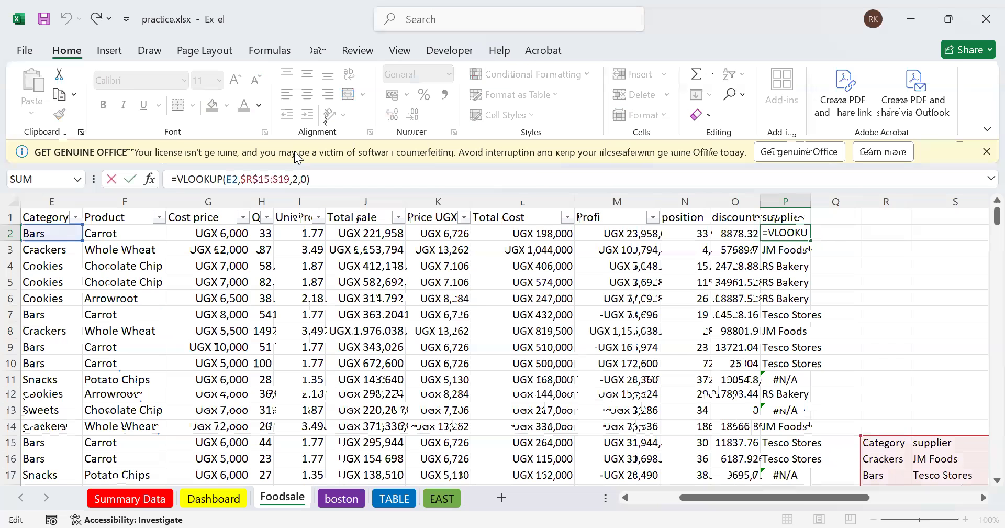
{"action": "type", "text": "i"}
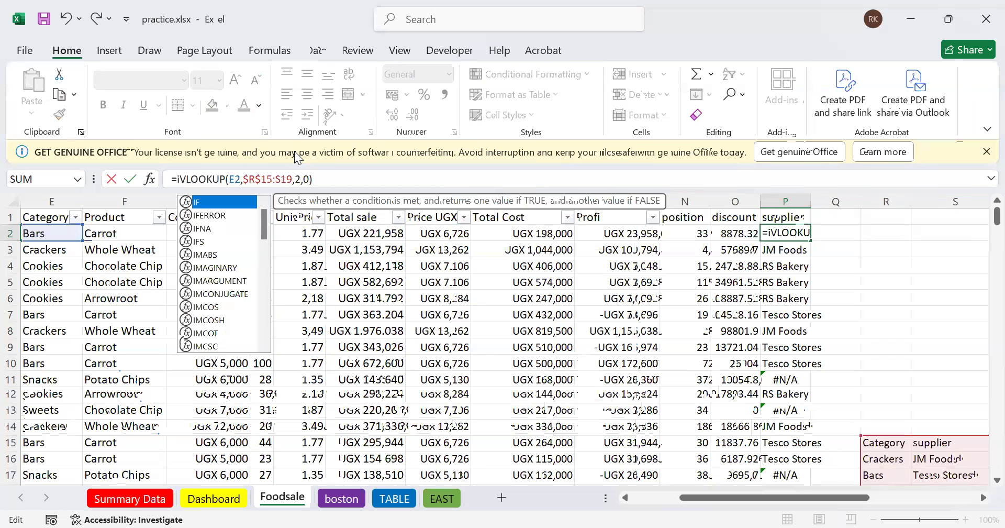
{"action": "double_click", "coordinate": [211, 214]}
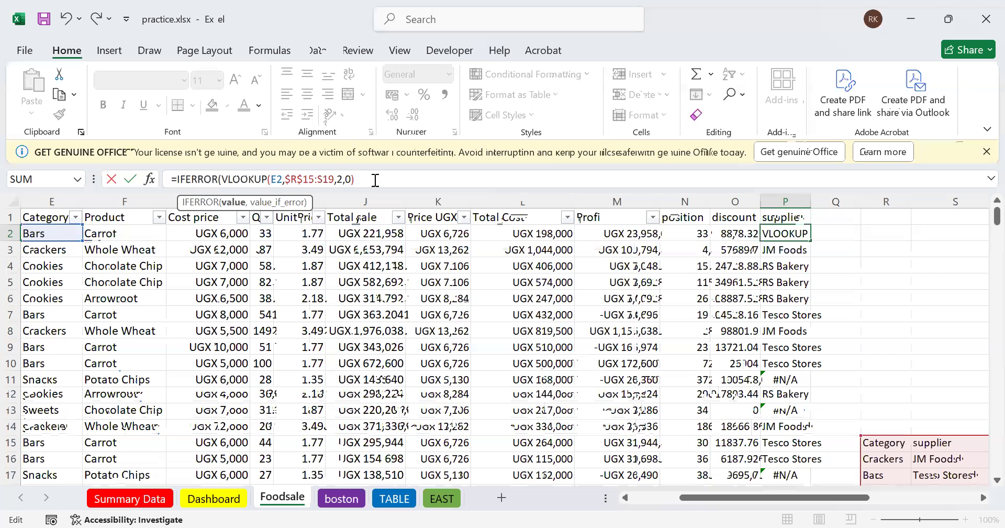
{"action": "type", "text": ","}
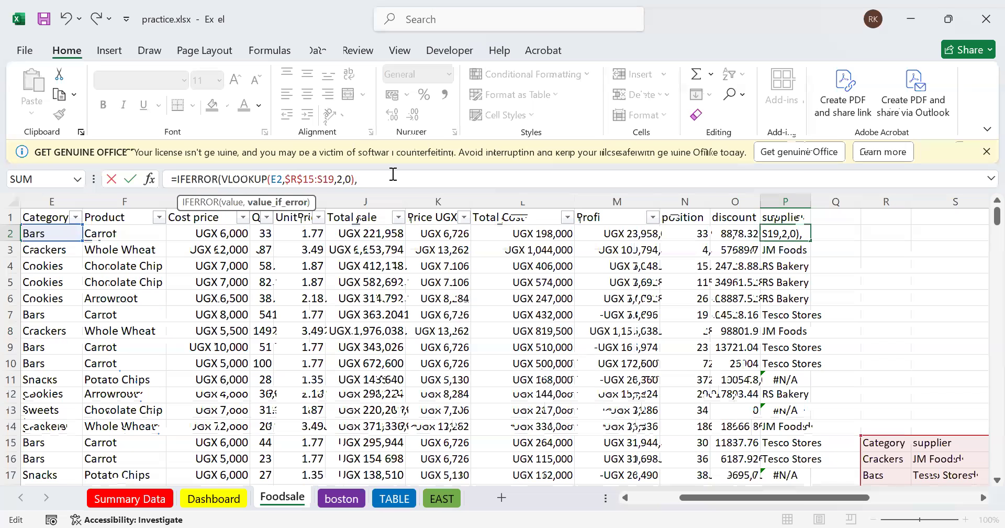
{"action": "type", "text": "\""}
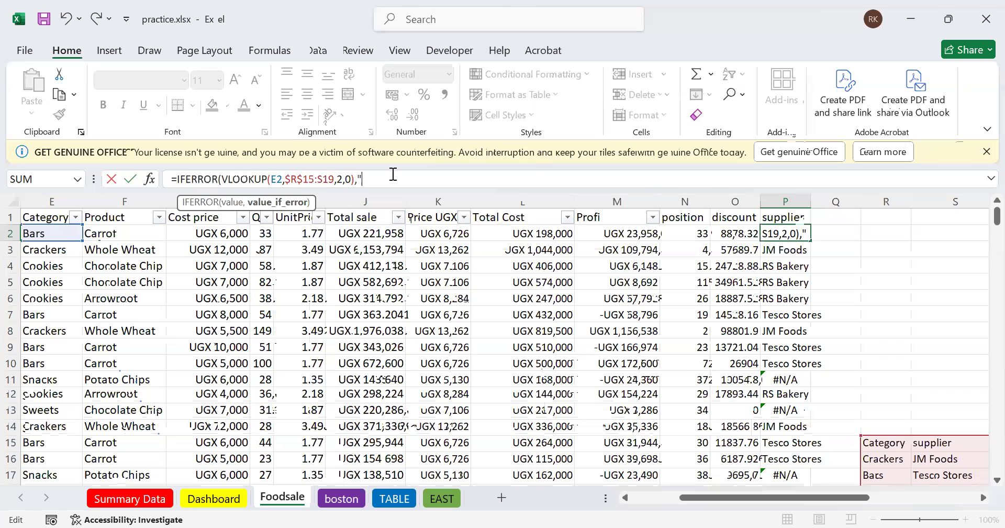
{"action": "type", "text": "No supplier"}
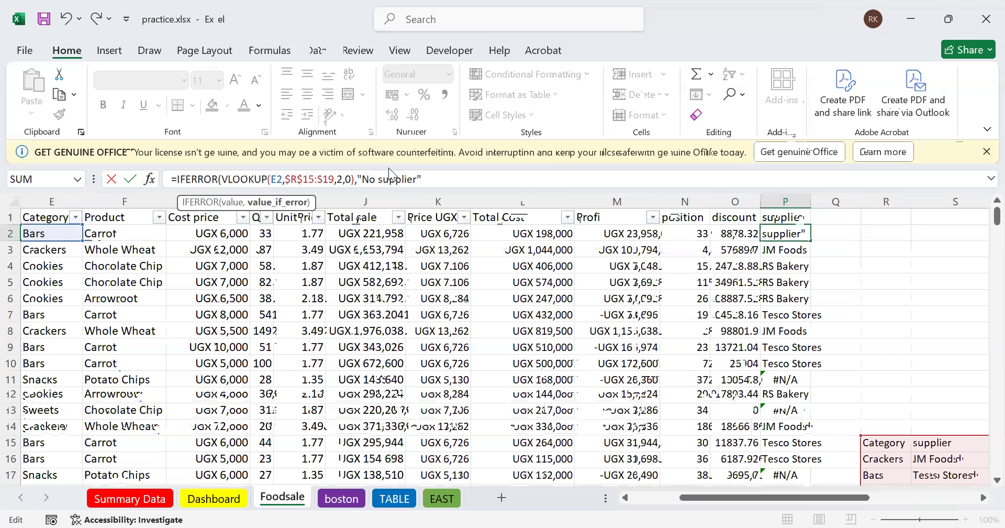
{"action": "type", "text": "\")"}
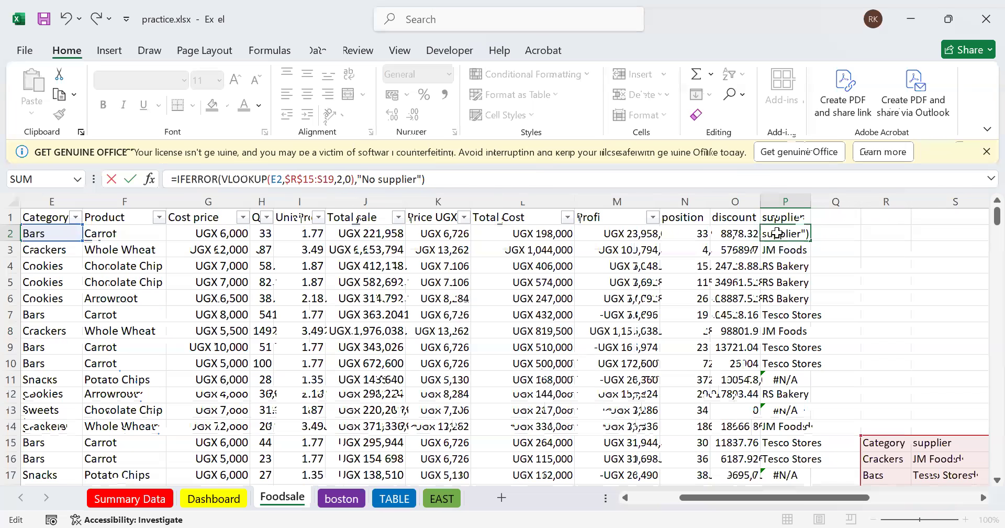
{"action": "key", "text": "ctrl+Return"}
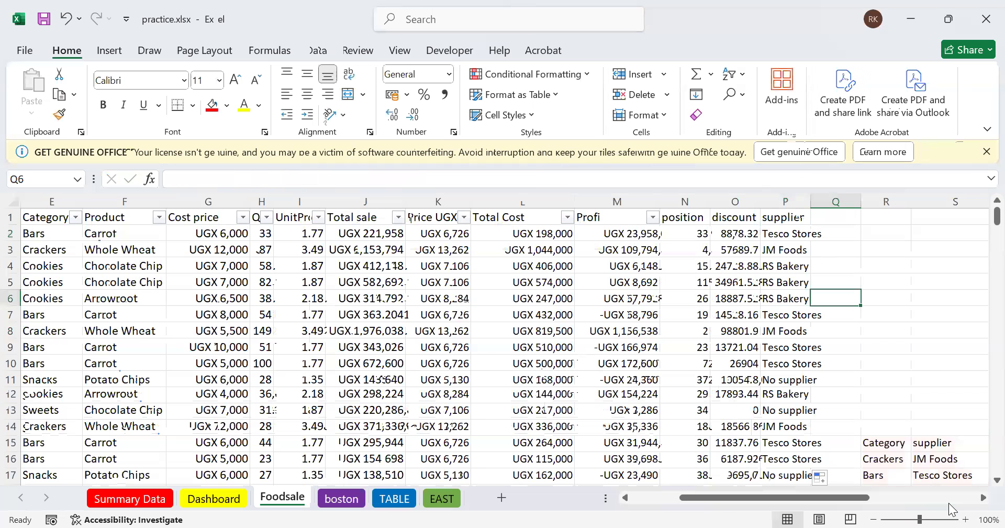
Enlarge the sheet to 150% and examine the supplier column's results and the IFERROR formula in P11
{"action": "left_click", "coordinate": [965, 519]}
{"action": "left_click", "coordinate": [966, 518]}
{"action": "left_click", "coordinate": [965, 518]}
{"action": "left_click", "coordinate": [966, 518]}
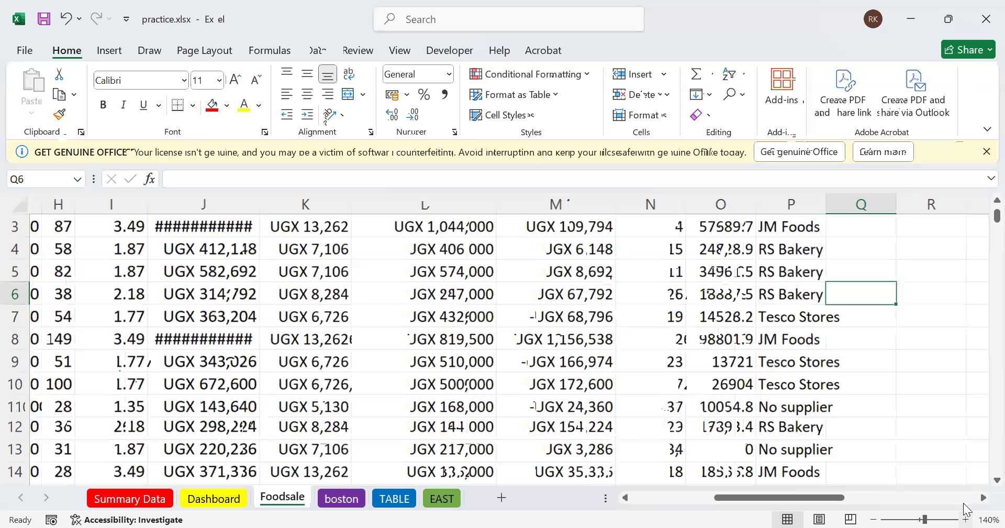
{"action": "scroll", "coordinate": [793, 404], "scroll_direction": "up", "scroll_amount": 1, "text": "ctrl"}
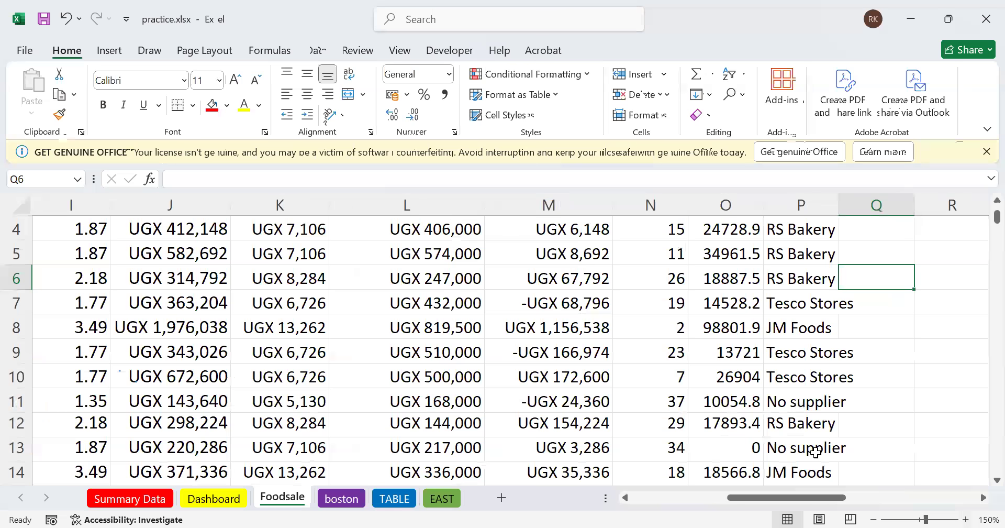
{"action": "scroll", "coordinate": [803, 413], "scroll_direction": "down", "scroll_amount": 2}
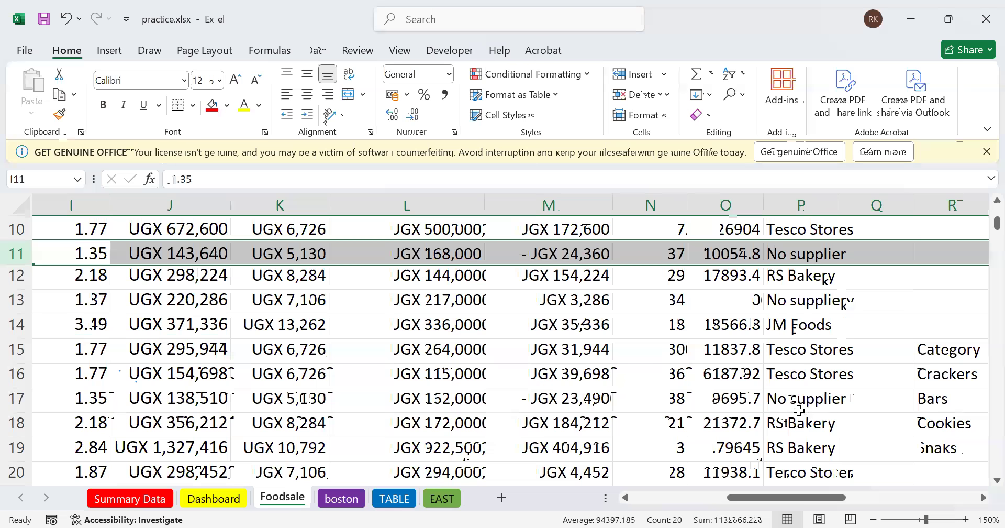
{"action": "scroll", "coordinate": [799, 410], "scroll_direction": "down", "scroll_amount": 2}
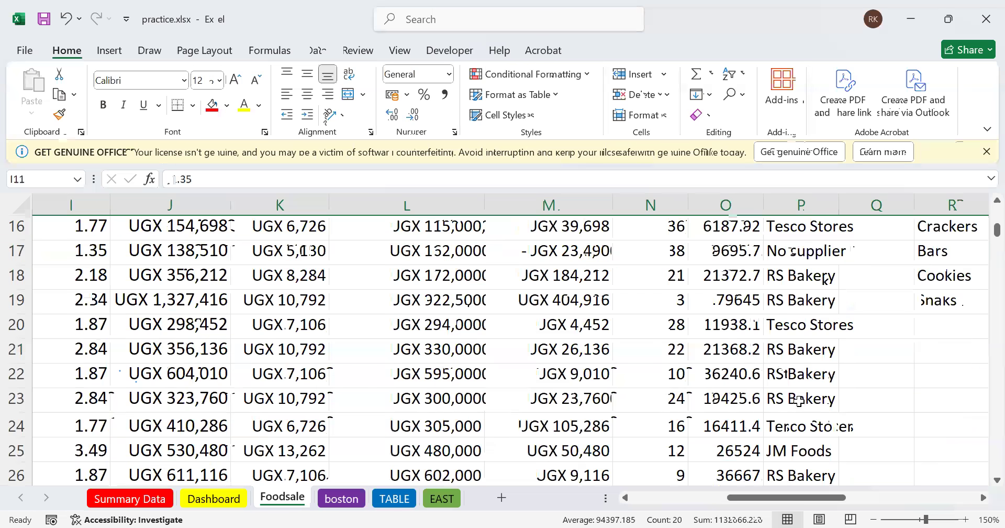
{"action": "scroll", "coordinate": [799, 408], "scroll_direction": "up", "scroll_amount": 5}
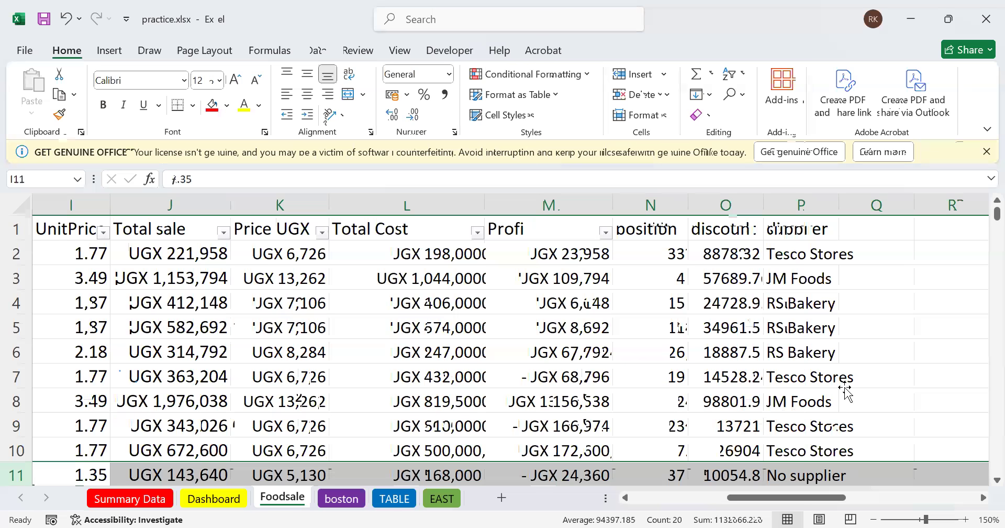
{"action": "scroll", "coordinate": [845, 390], "scroll_direction": "down", "scroll_amount": 1}
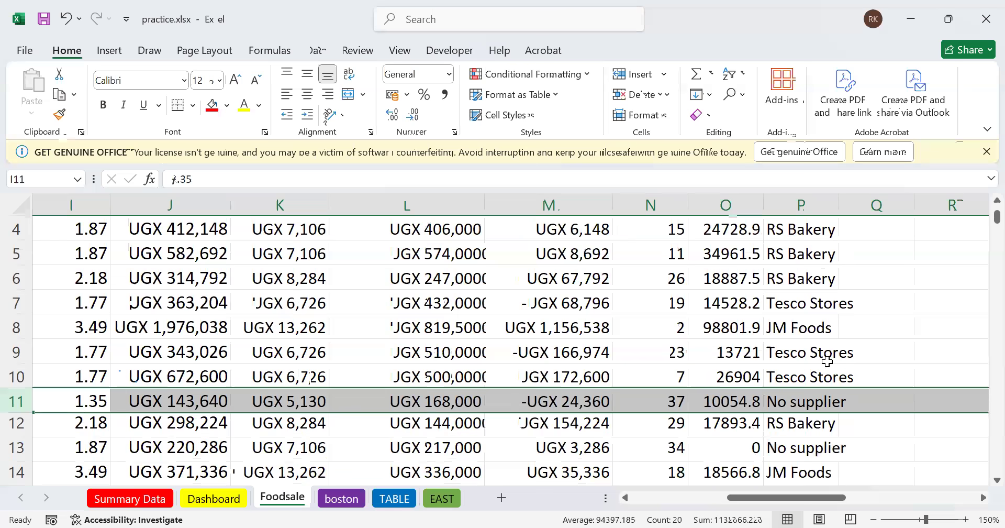
{"action": "left_click", "coordinate": [820, 397]}
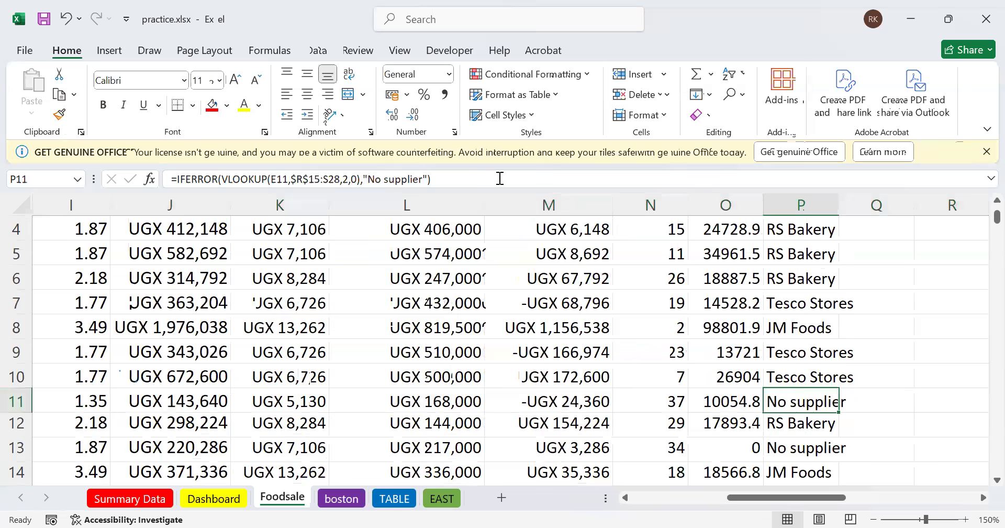
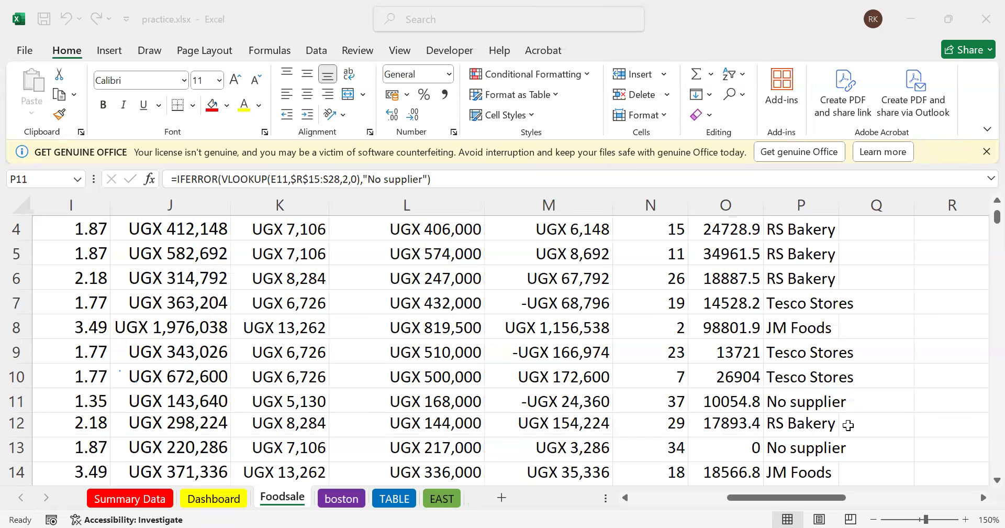
Enter the header suplier2 in Q1, beside the supplier column
{"action": "scroll", "coordinate": [932, 220], "scroll_direction": "up", "scroll_amount": 1}
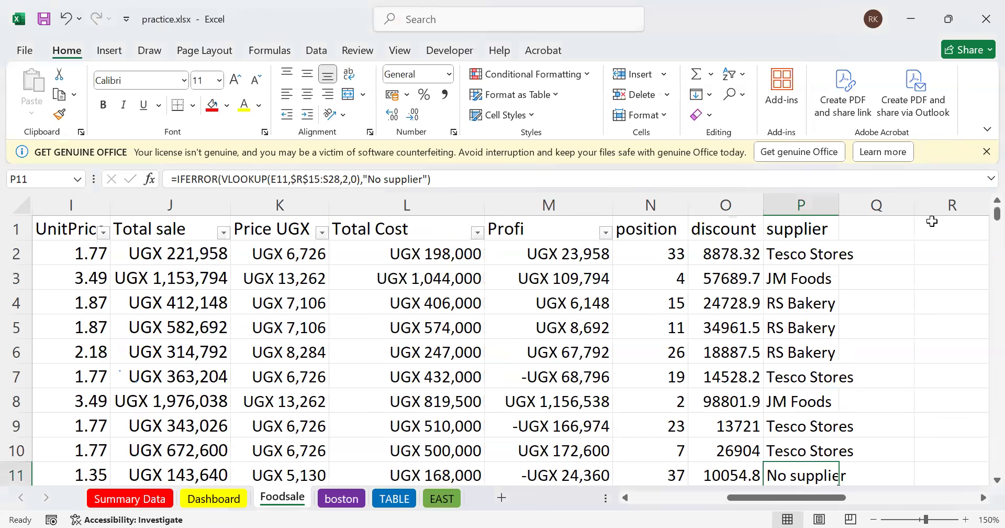
{"action": "left_click", "coordinate": [893, 229]}
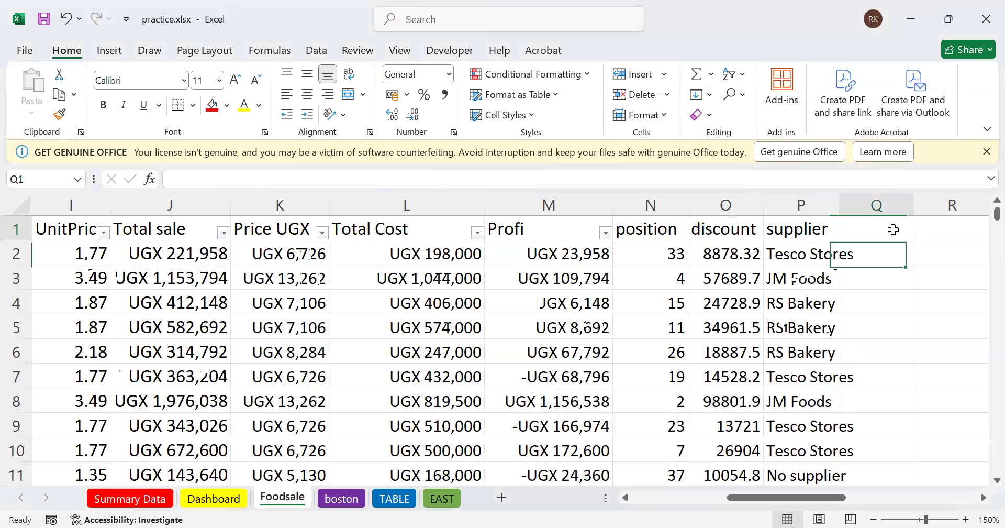
{"action": "type", "text": "suplier2"}
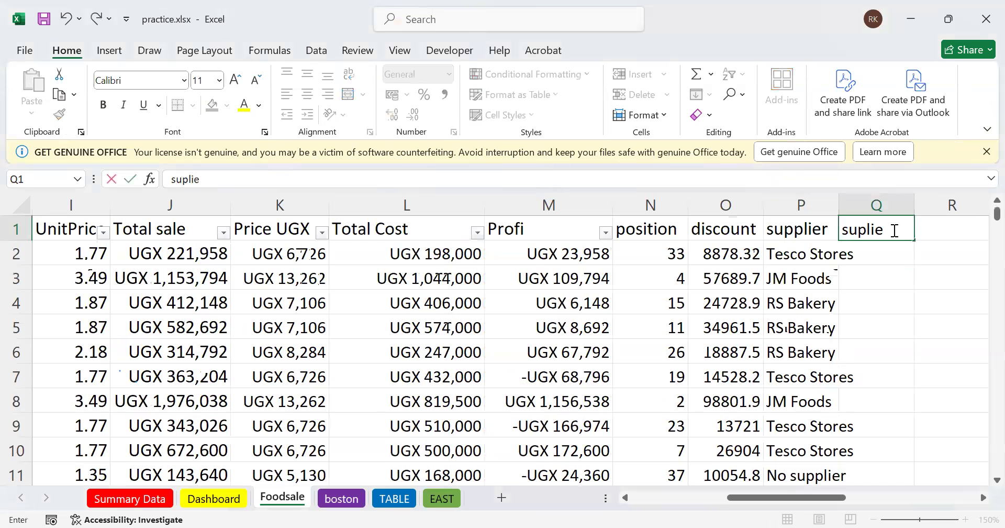
{"action": "left_click", "coordinate": [890, 262]}
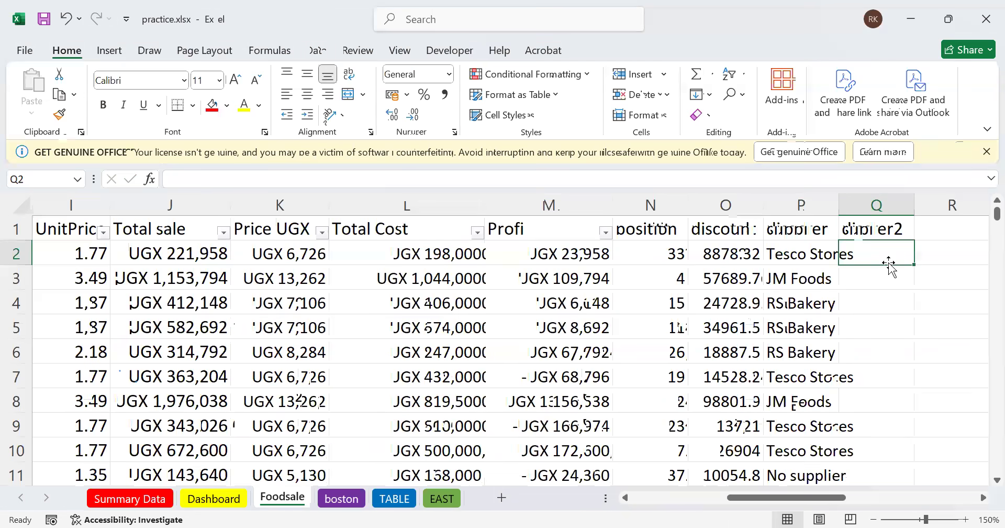
Start an IFERROR formula in Q2 with a nested VLOOKUP that uses E2 as the lookup value
{"action": "type", "text": "="}
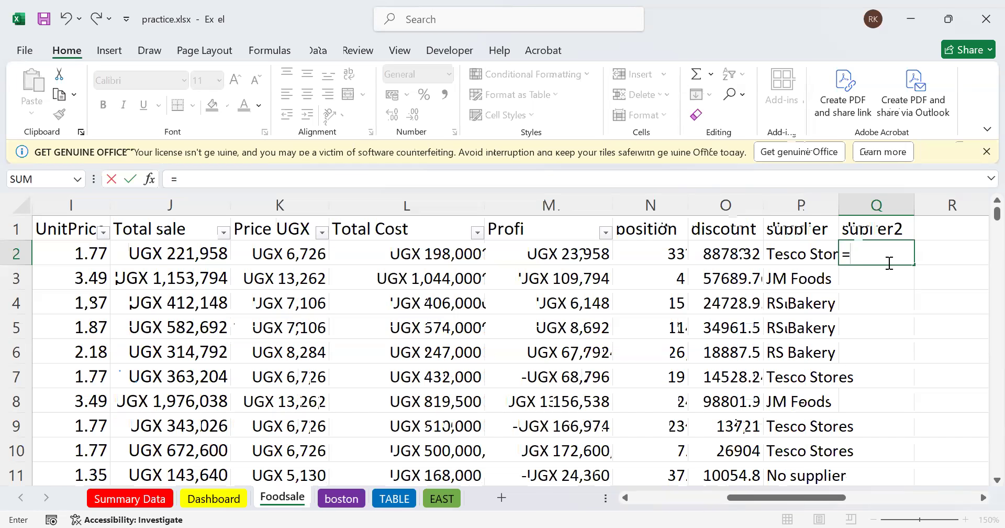
{"action": "type", "text": "if"}
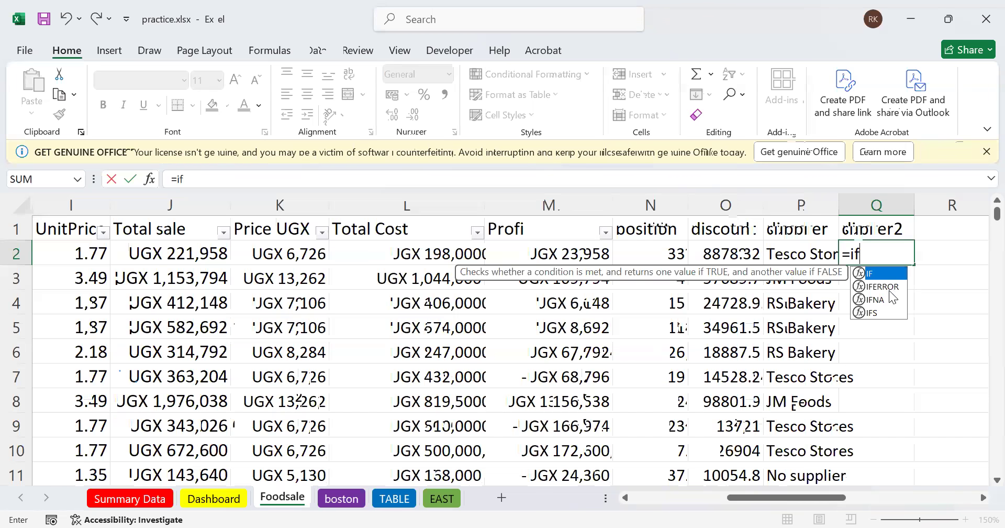
{"action": "left_click", "coordinate": [891, 288]}
{"action": "key", "text": "Tab"}
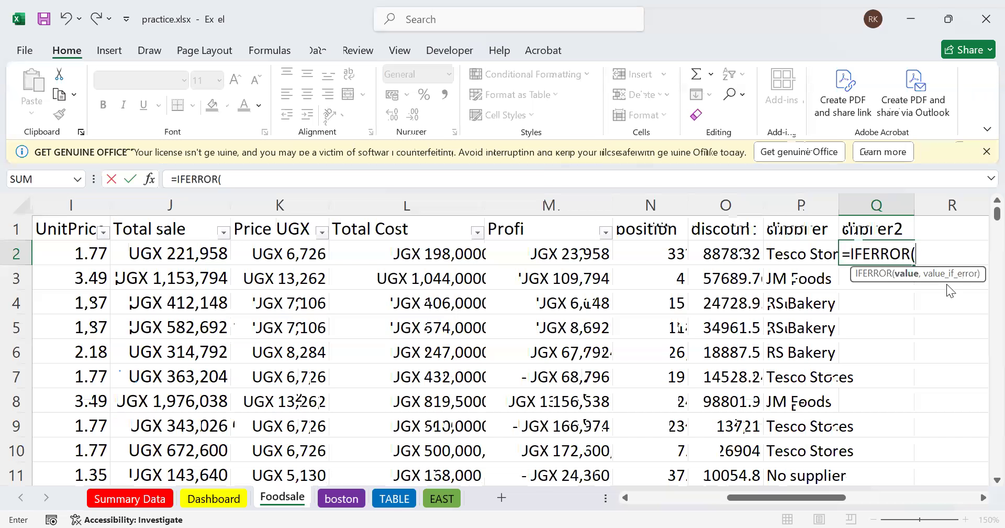
{"action": "type", "text": "vl"}
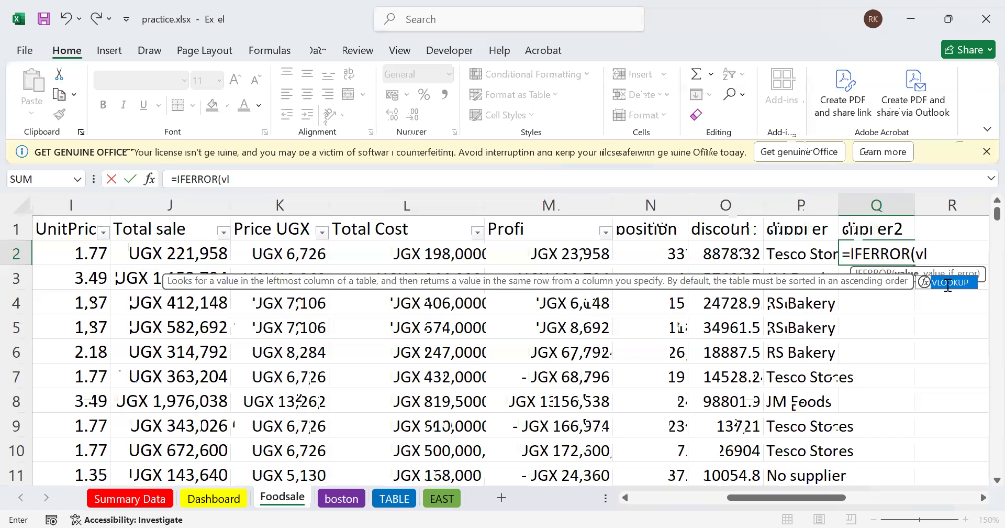
{"action": "key", "text": "Tab"}
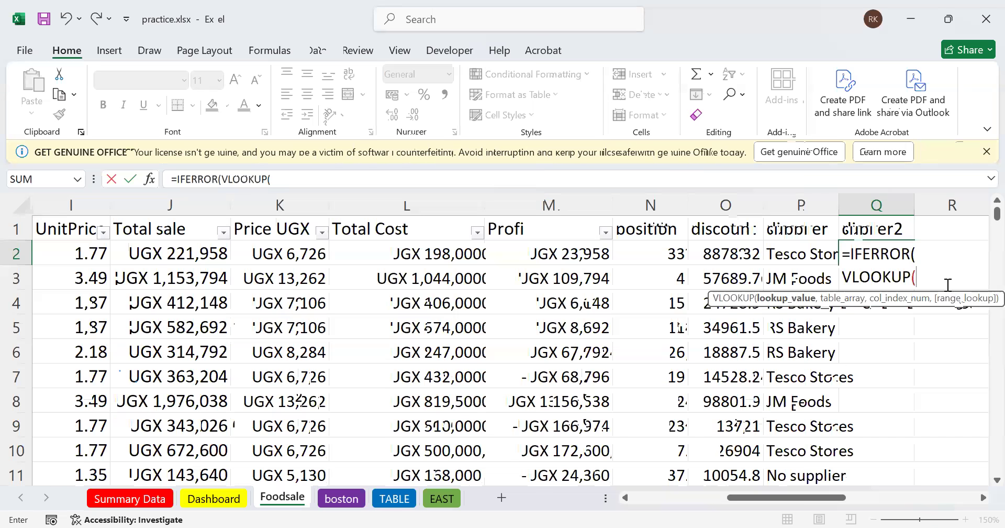
{"action": "type", "text": "e2,"}
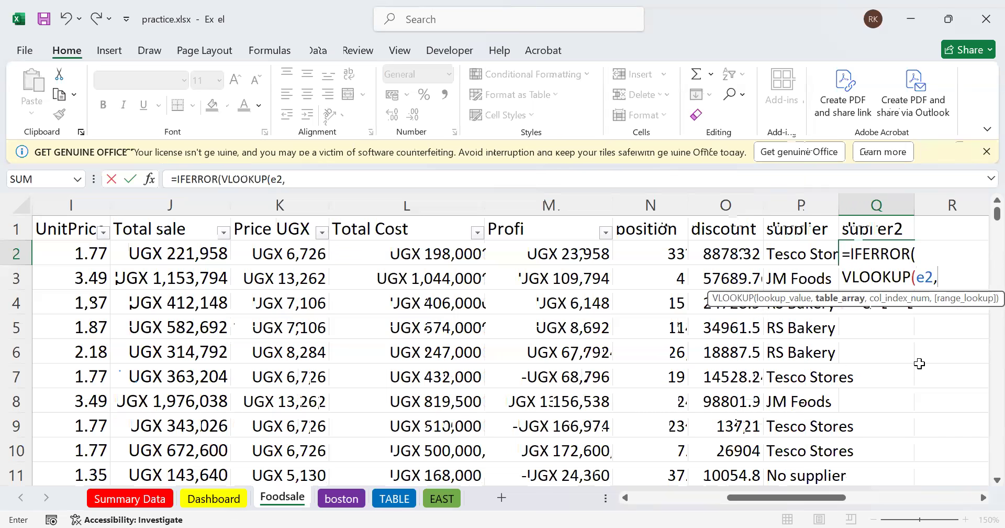
Set the category and supplier table R15:S19 as the VLOOKUP table array, making only its starting reference absolute as $R$15
{"action": "scroll", "coordinate": [920, 363], "scroll_direction": "down", "scroll_amount": 3}
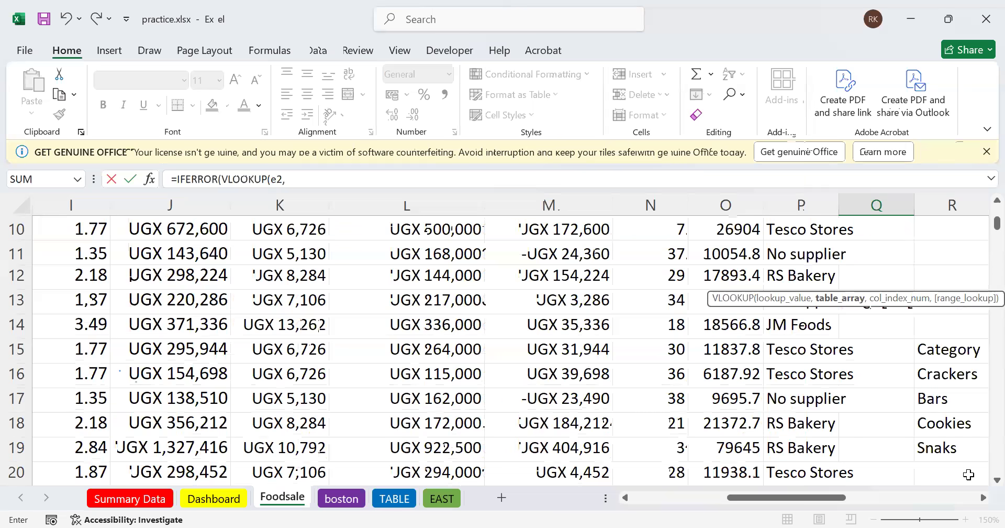
{"action": "scroll", "coordinate": [969, 474], "scroll_direction": "right", "scroll_amount": 1}
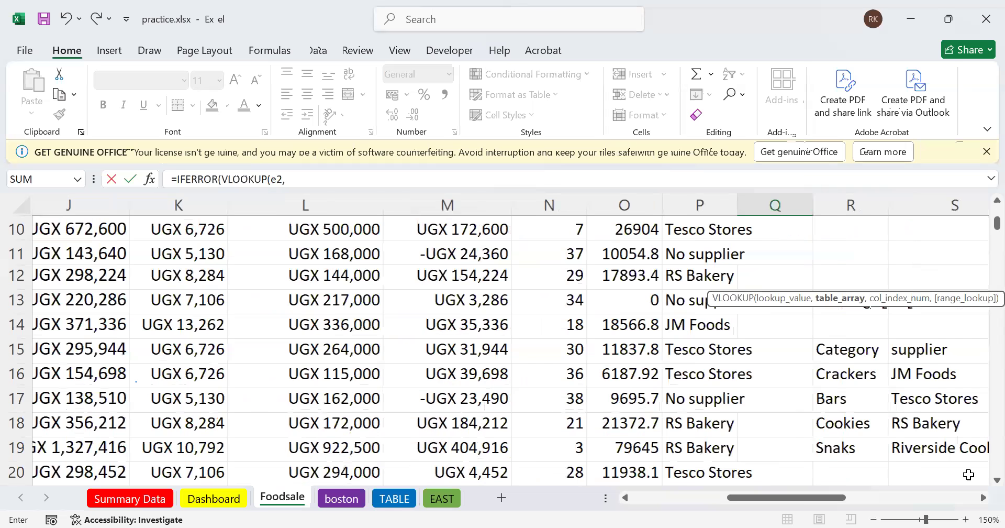
{"action": "scroll", "coordinate": [730, 349], "scroll_direction": "right", "scroll_amount": 1}
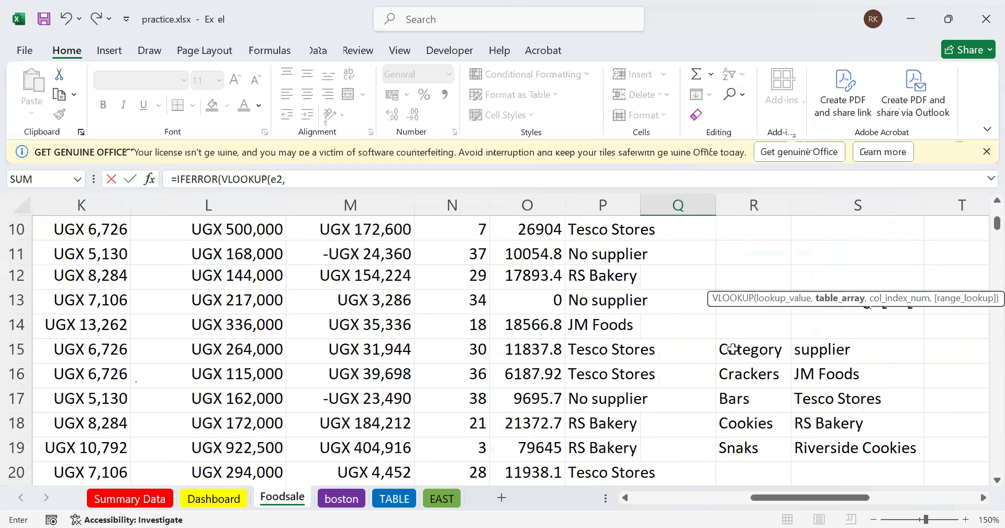
{"action": "left_click_drag", "start_coordinate": [748, 348], "coordinate": [884, 444]}
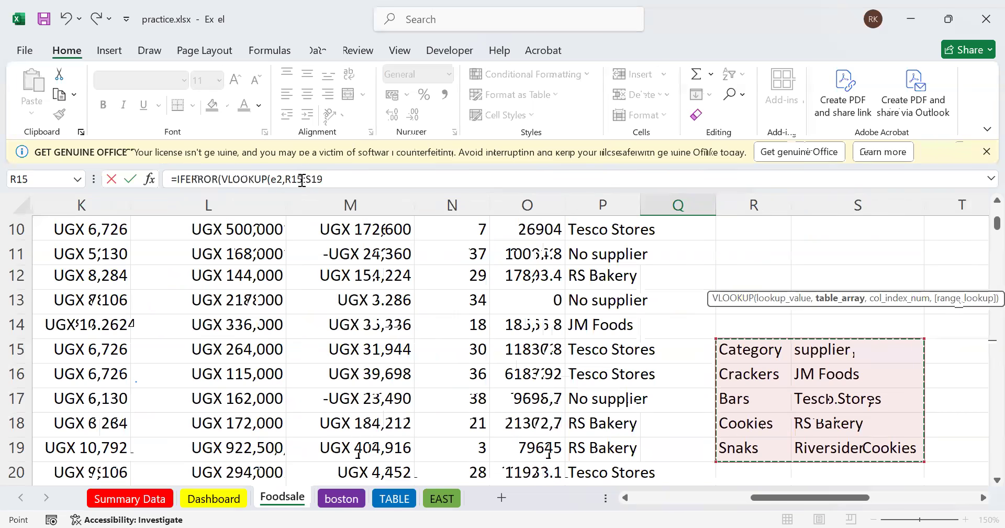
{"action": "left_click", "coordinate": [318, 179]}
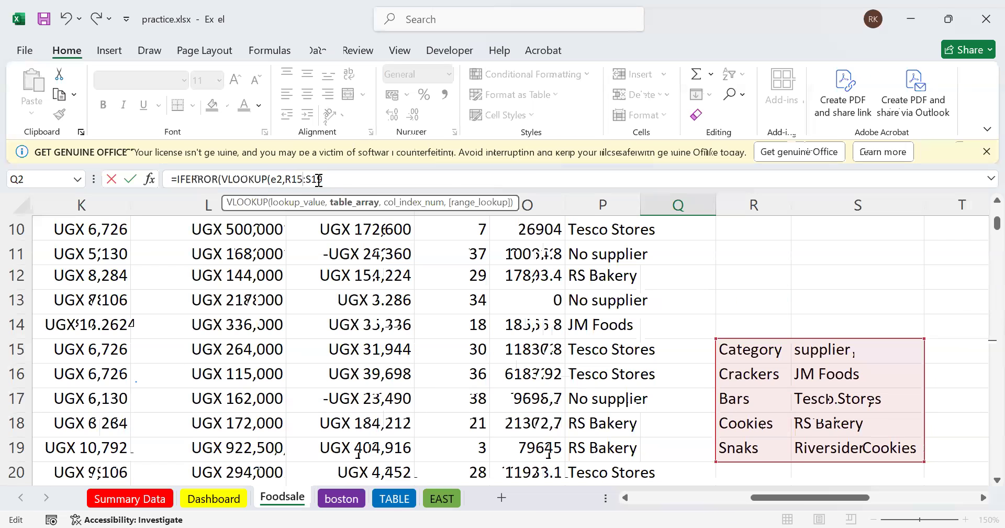
{"action": "key", "text": "F4"}
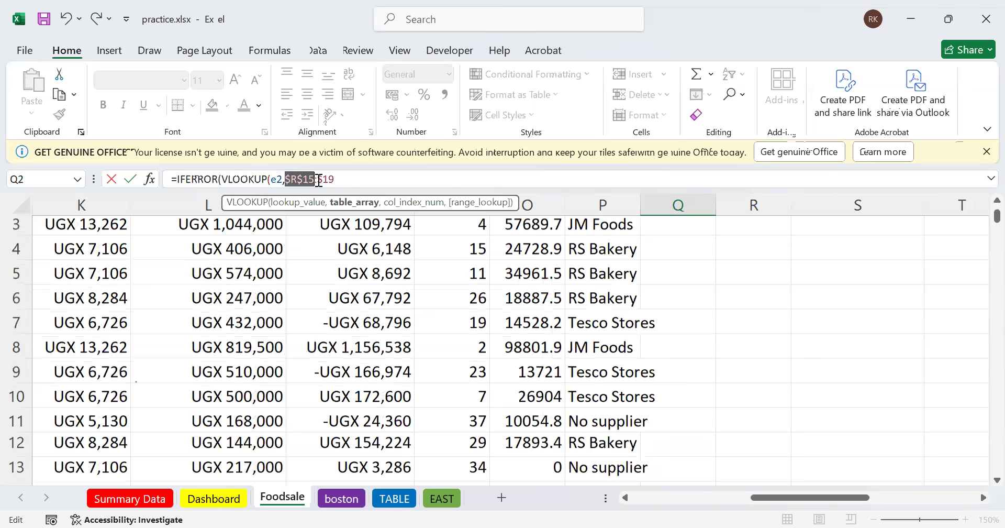
{"action": "left_click", "coordinate": [351, 177]}
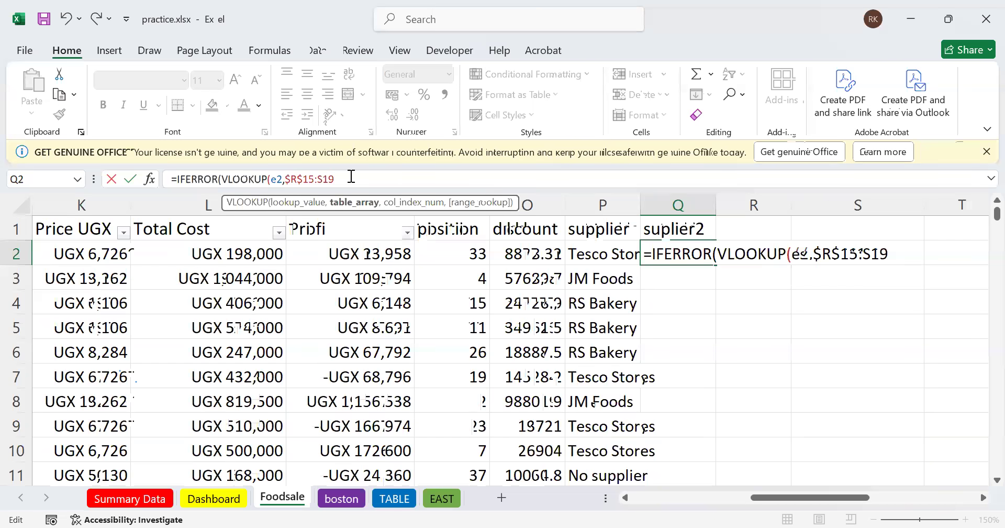
Complete the VLOOKUP arguments with column index 2 and exact match 0
{"action": "type", "text": ","}
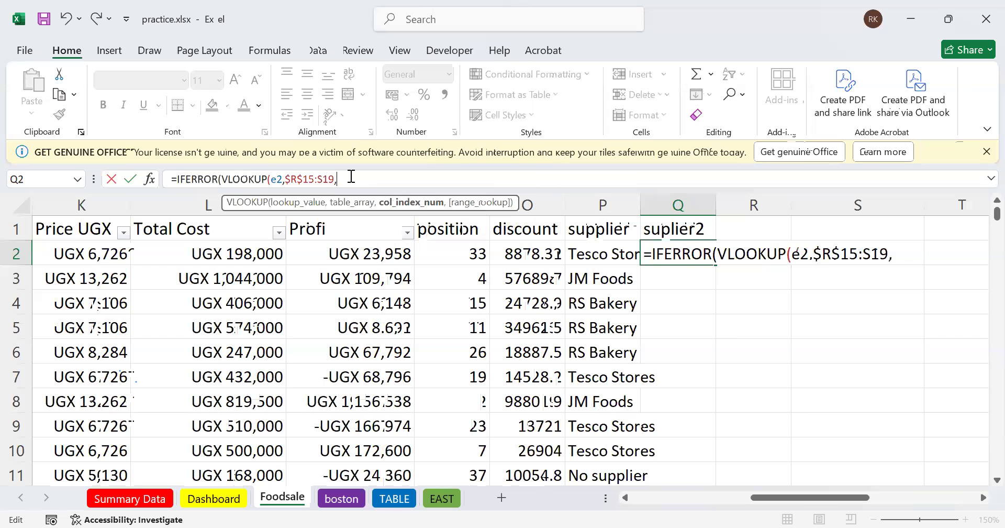
{"action": "type", "text": "2"}
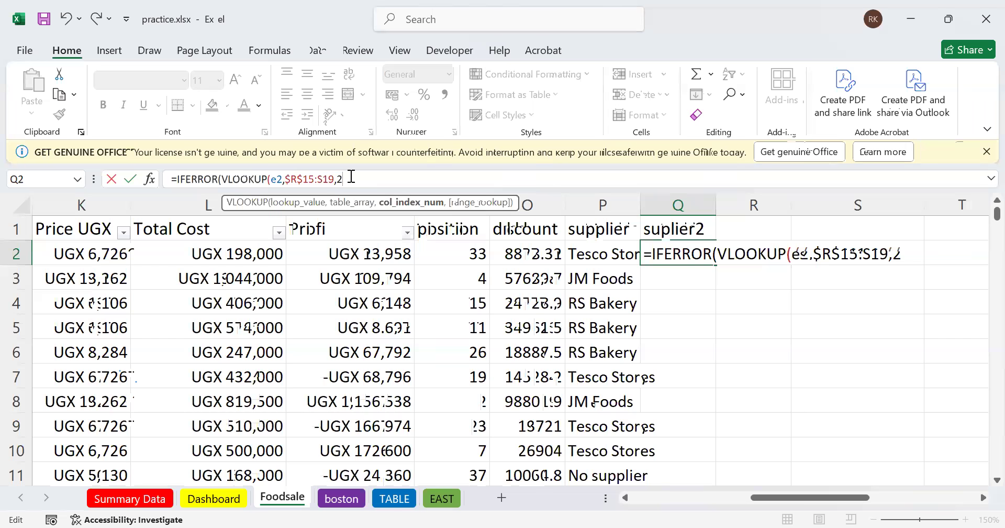
{"action": "type", "text": ",0"}
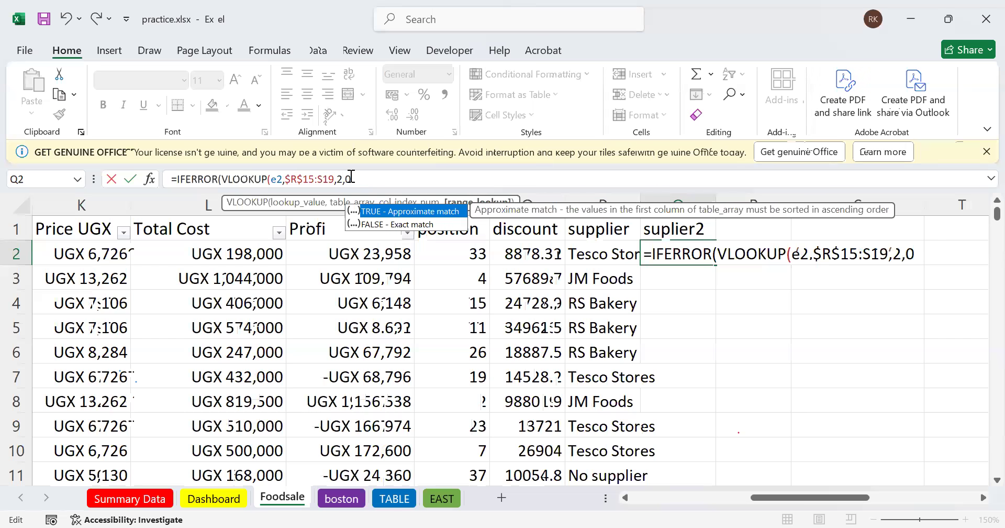
{"action": "type", "text": ")"}
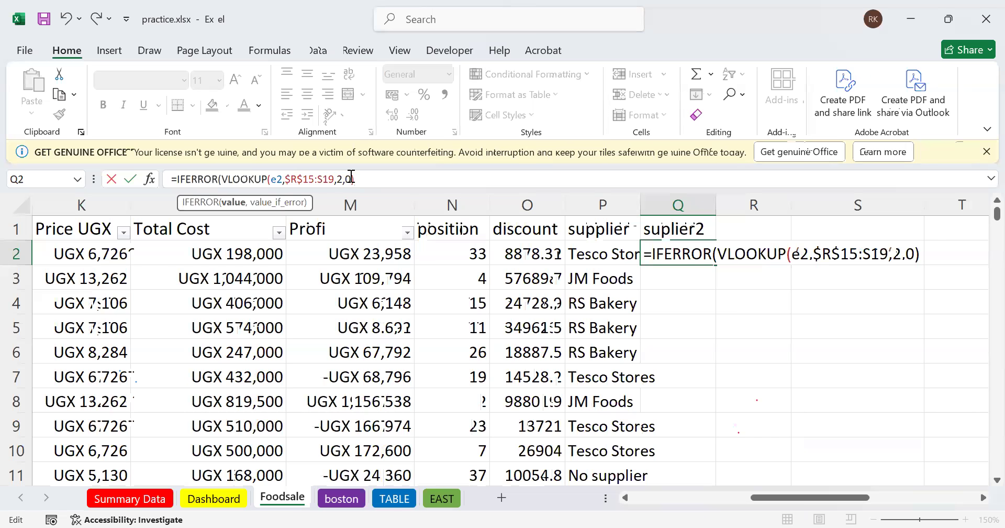
Set the IFERROR error value to "No supplier" and commit the formula in Q2
{"action": "type", "text": ","}
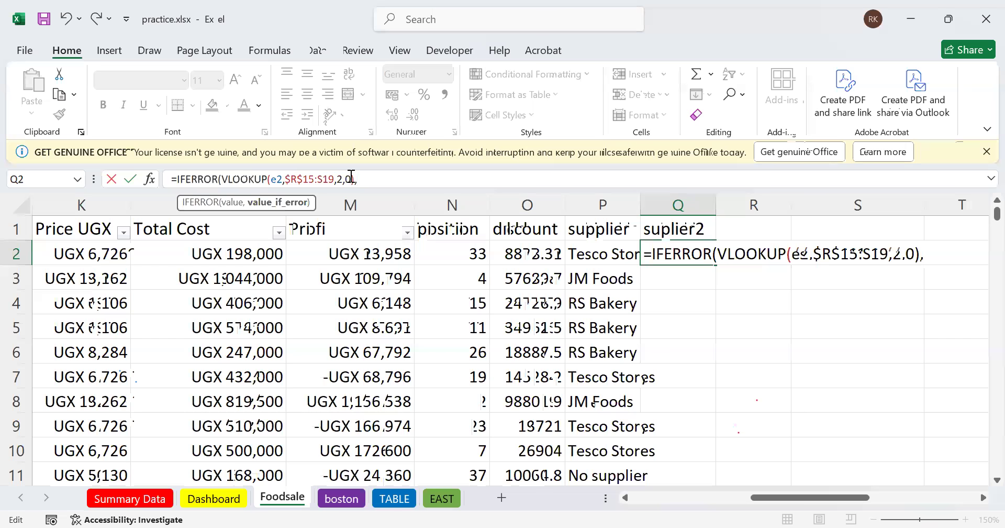
{"action": "type", "text": "\""}
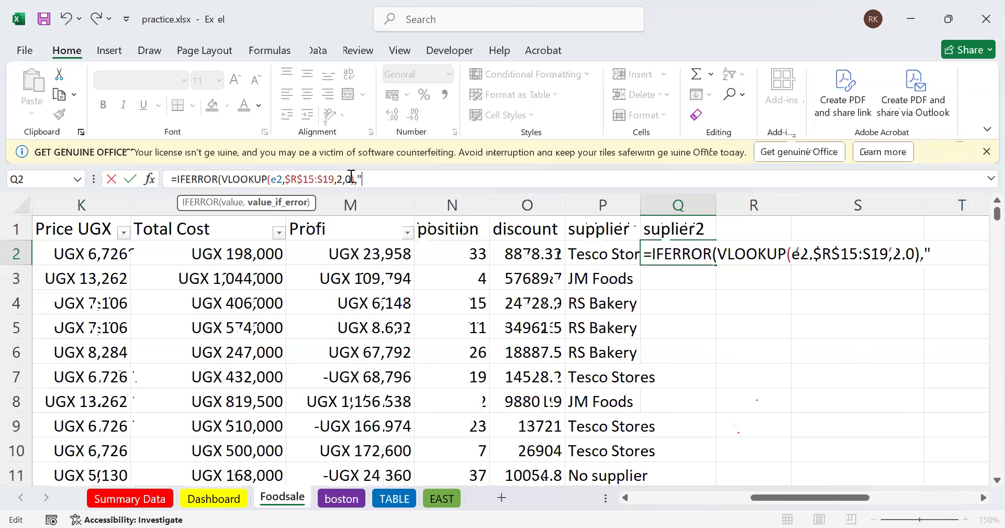
{"action": "type", "text": "No supp"}
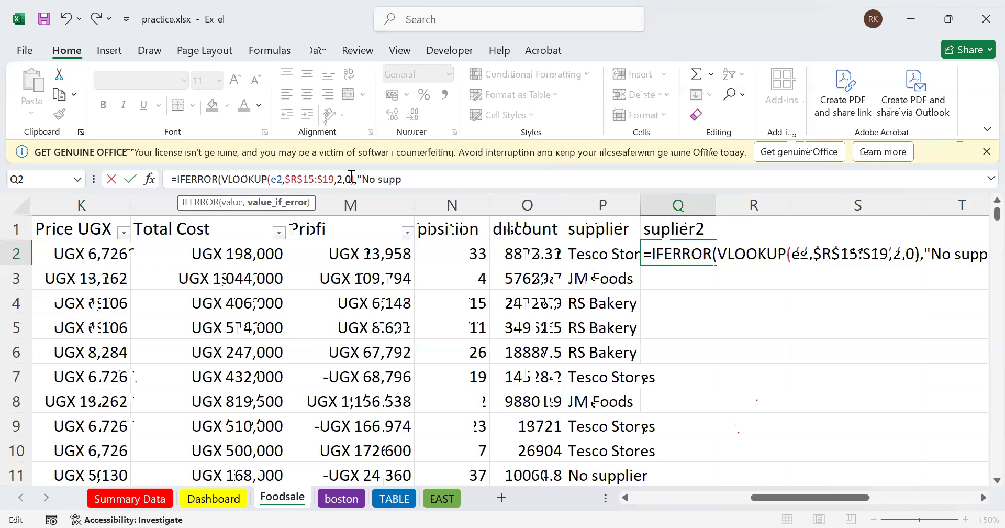
{"action": "type", "text": "lier\""}
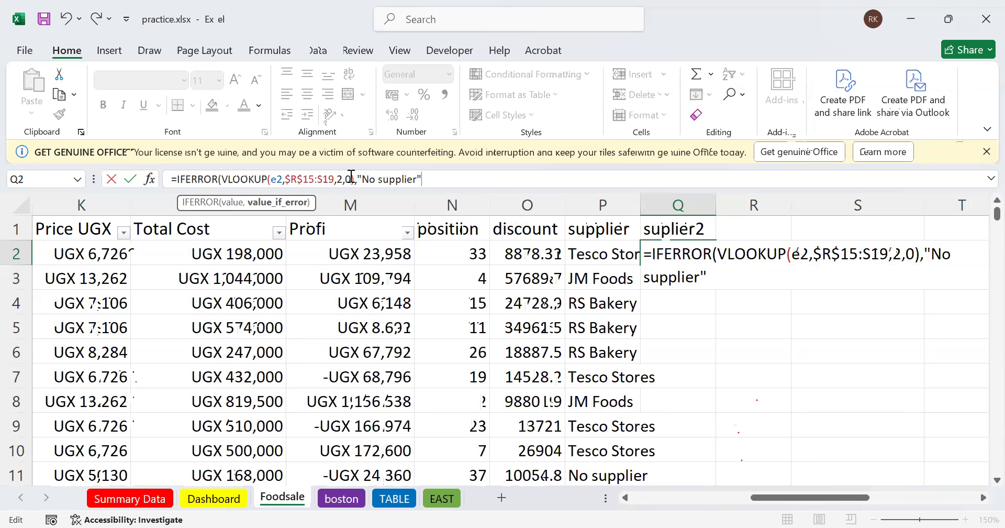
{"action": "type", "text": ")"}
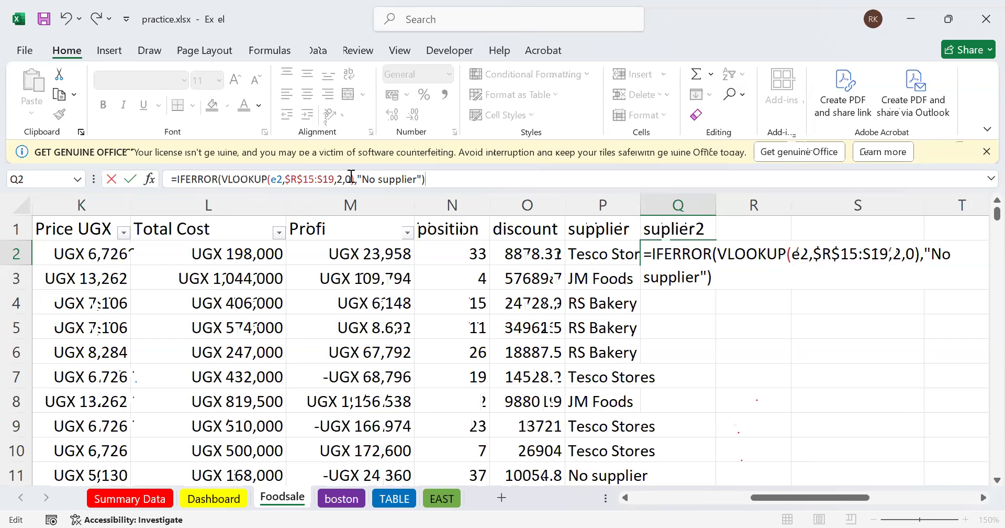
{"action": "key", "text": "Return"}
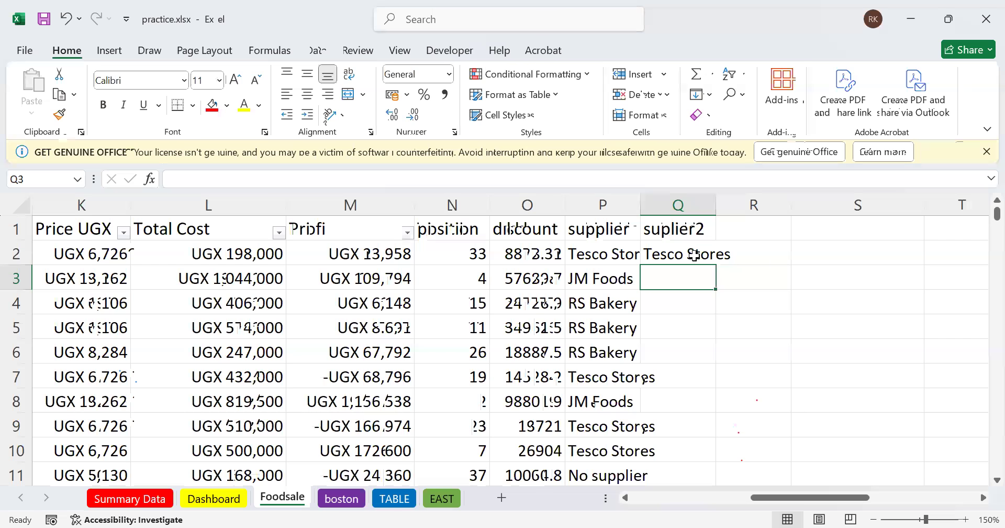
Fill the Q2 formula down the suplier2 column to row 40 and check the table range used in Q36
{"action": "key", "text": "Up"}
{"action": "double_click", "coordinate": [717, 266]}
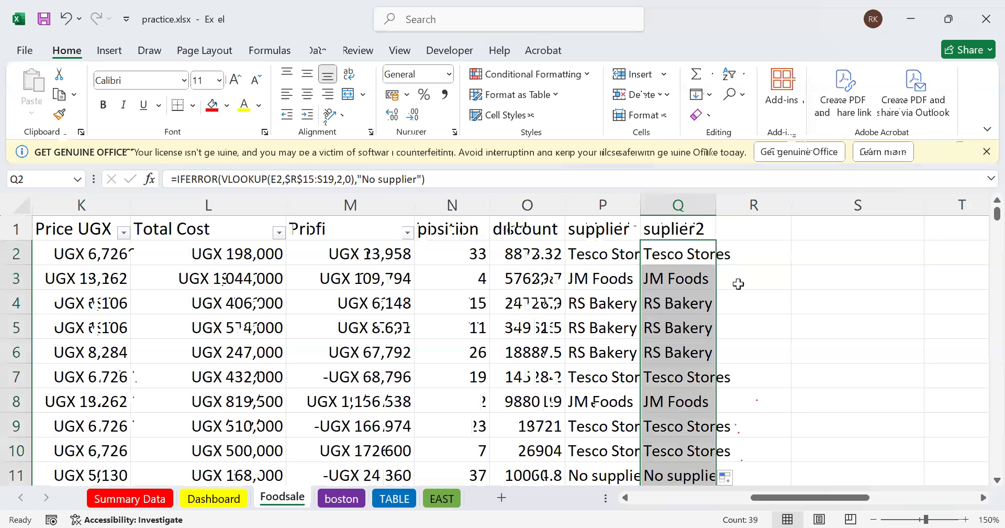
{"action": "scroll", "coordinate": [736, 285], "scroll_direction": "down", "scroll_amount": 4}
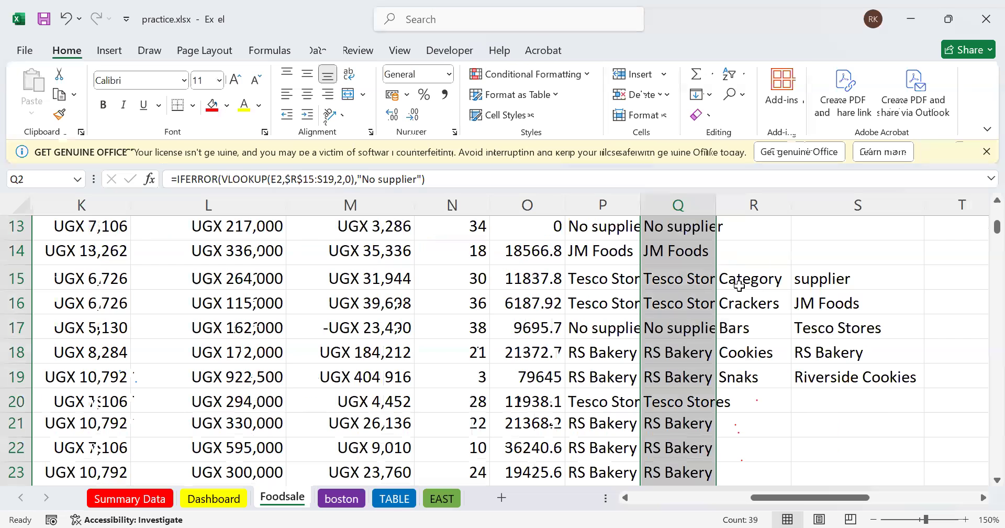
{"action": "scroll", "coordinate": [739, 285], "scroll_direction": "down", "scroll_amount": 2}
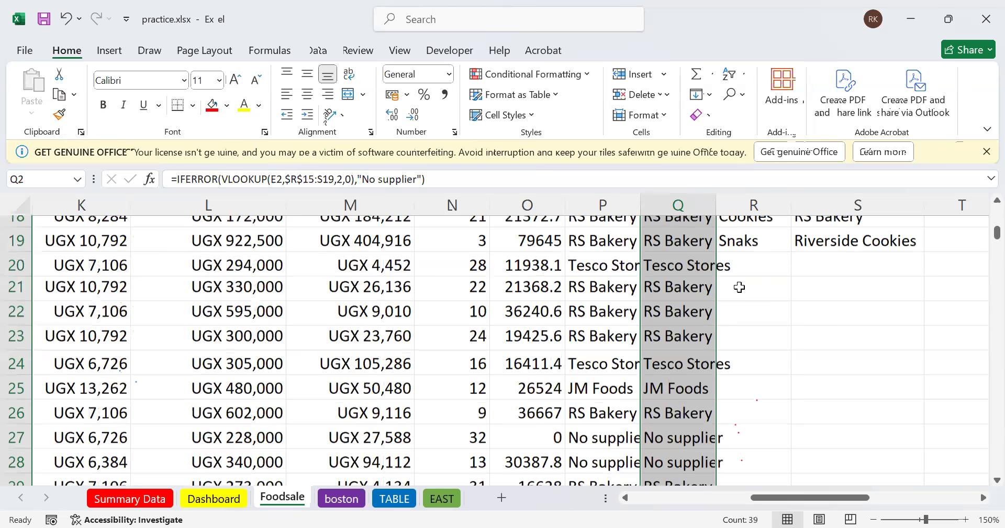
{"action": "scroll", "coordinate": [739, 287], "scroll_direction": "down", "scroll_amount": 4}
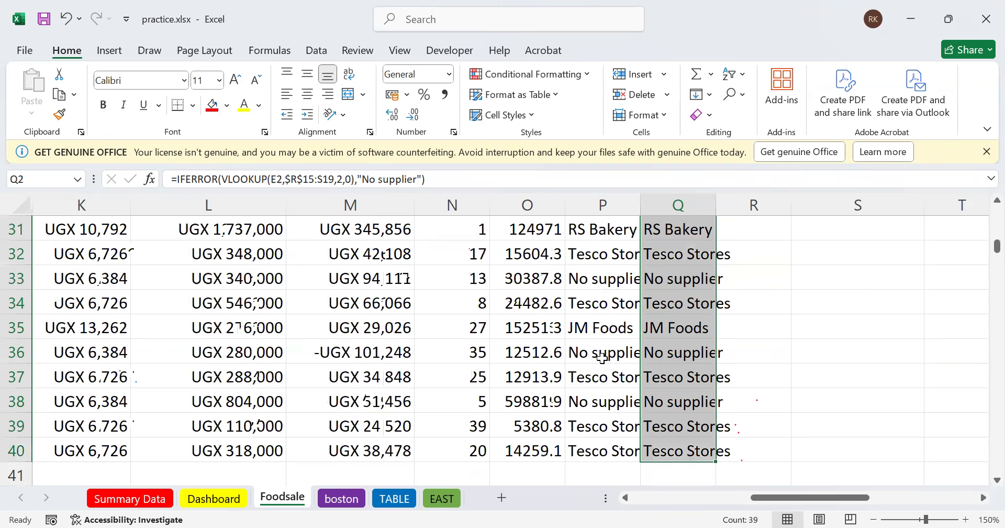
{"action": "left_click", "coordinate": [661, 357]}
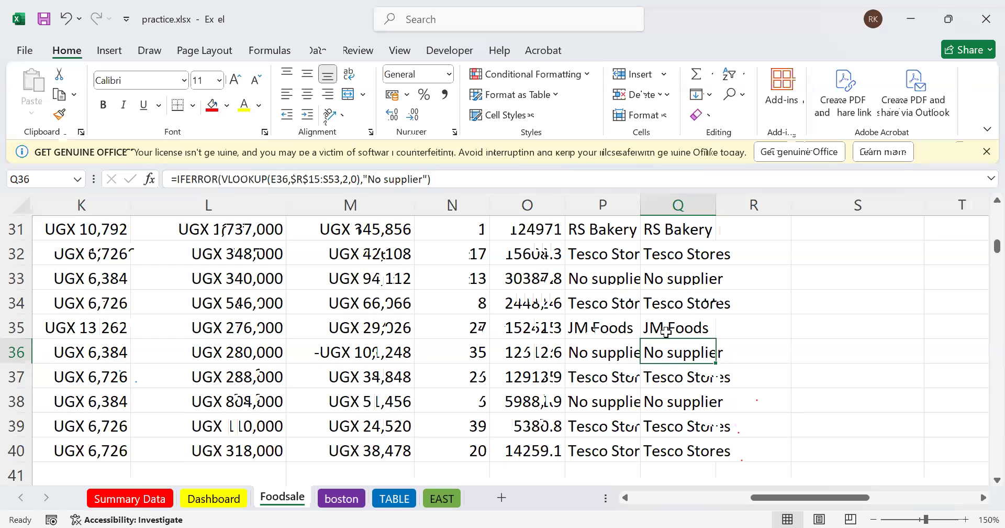
{"action": "scroll", "coordinate": [681, 334], "scroll_direction": "up", "scroll_amount": 3}
{"action": "scroll", "coordinate": [681, 334], "scroll_direction": "up", "scroll_amount": 5}
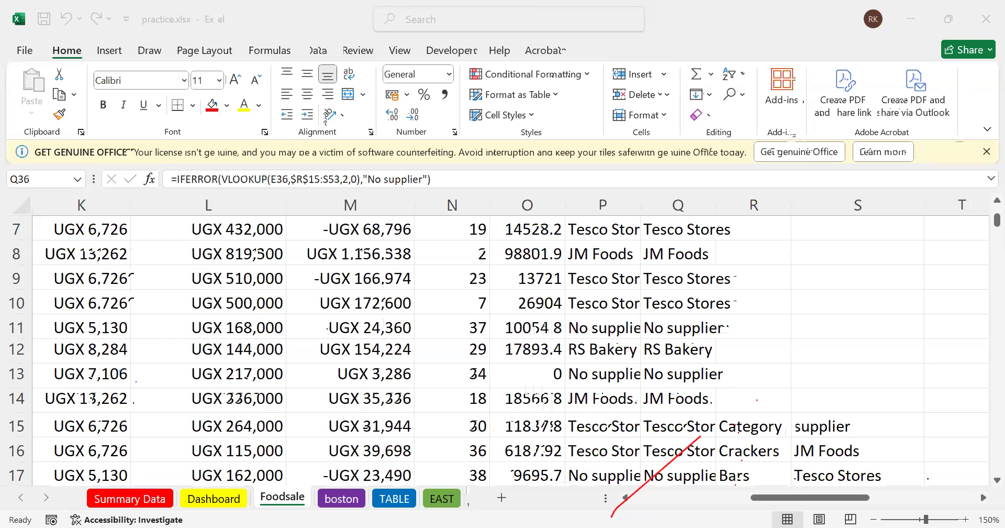
{"action": "key", "text": "ctrl+z"}
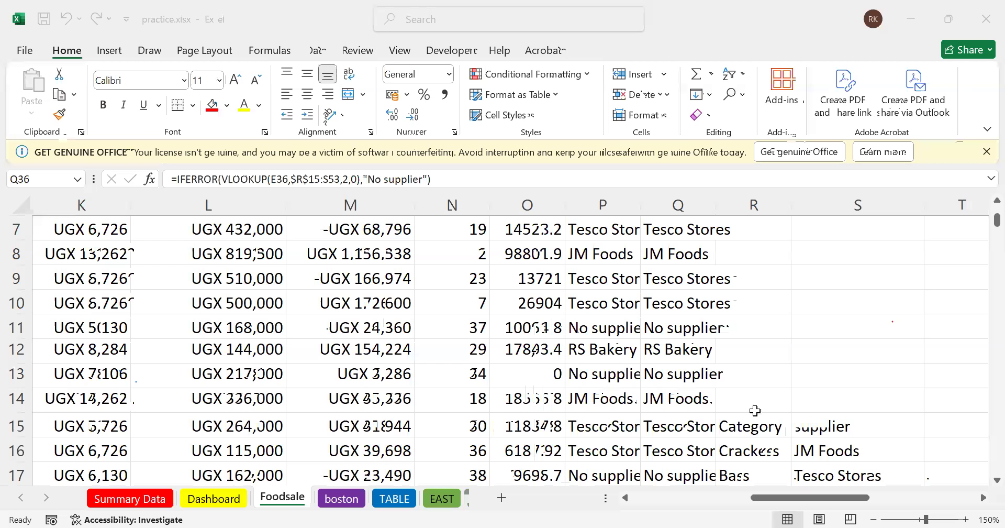
Enter the heading "region" in V15 below the city totals, with "east" in V16 and "west" in V17
{"action": "left_click", "coordinate": [874, 518]}
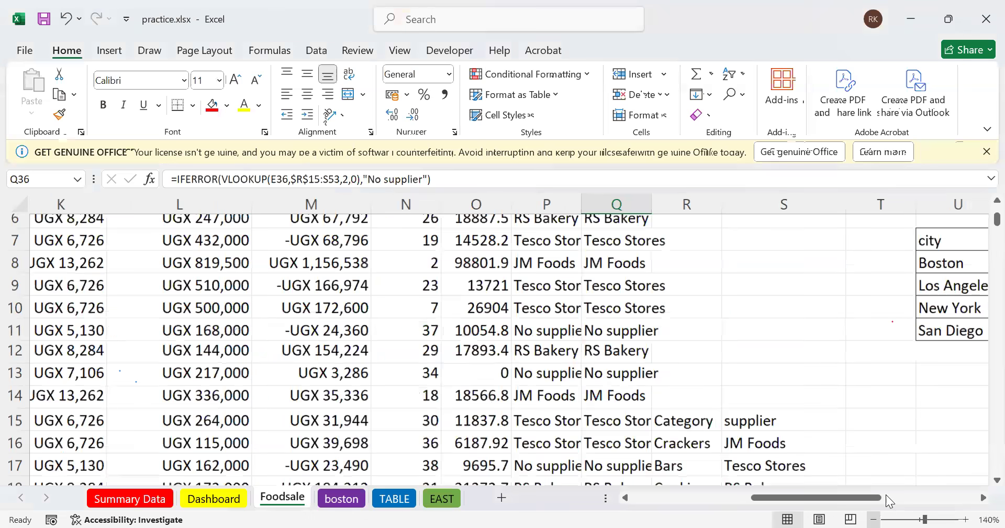
{"action": "scroll", "coordinate": [886, 494], "scroll_direction": "down", "scroll_amount": 2}
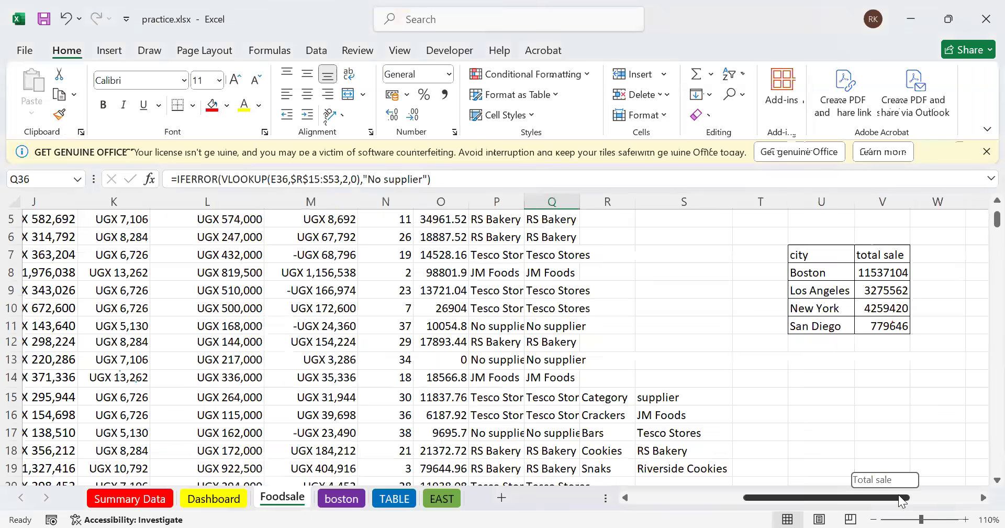
{"action": "scroll", "coordinate": [828, 396], "scroll_direction": "right", "scroll_amount": 1}
{"action": "left_click", "coordinate": [828, 396]}
{"action": "type", "text": "r"}
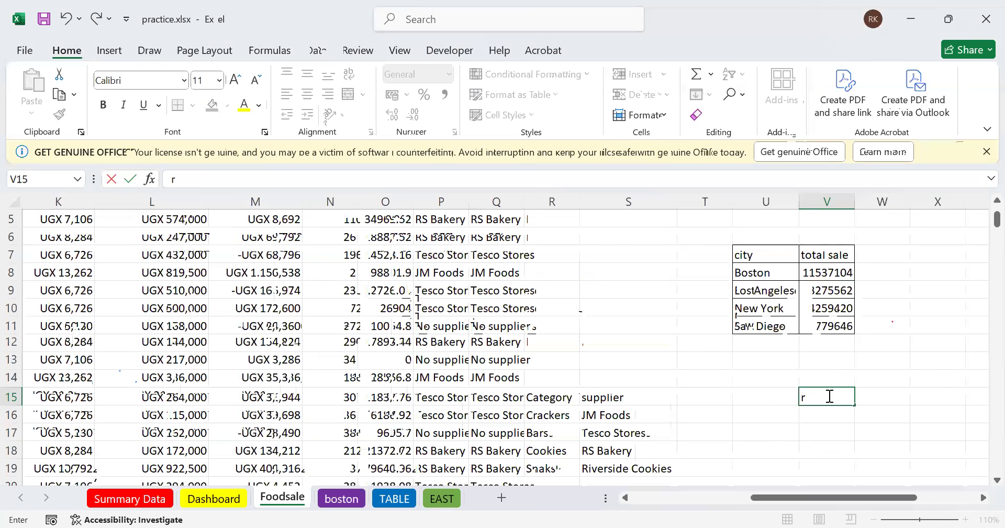
{"action": "type", "text": "egion"}
{"action": "key", "text": "Return"}
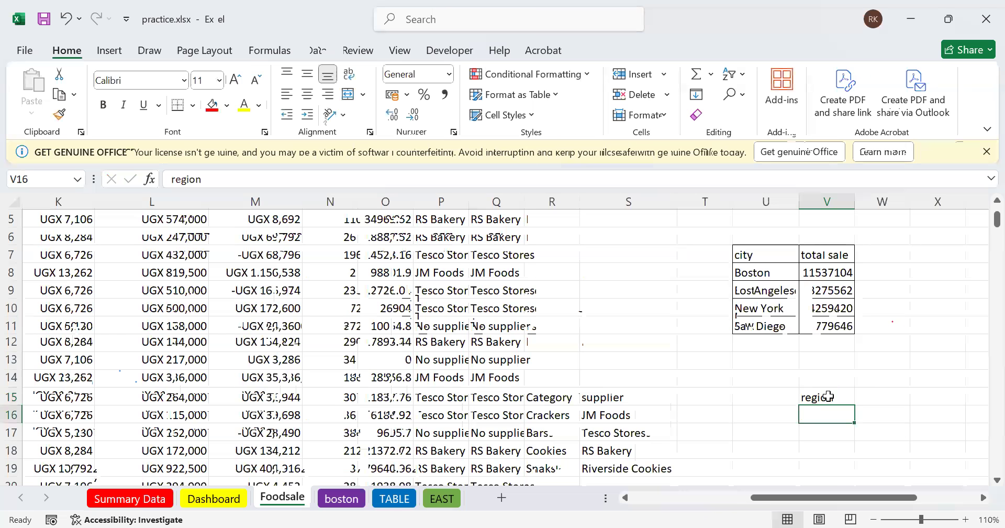
{"action": "type", "text": "east"}
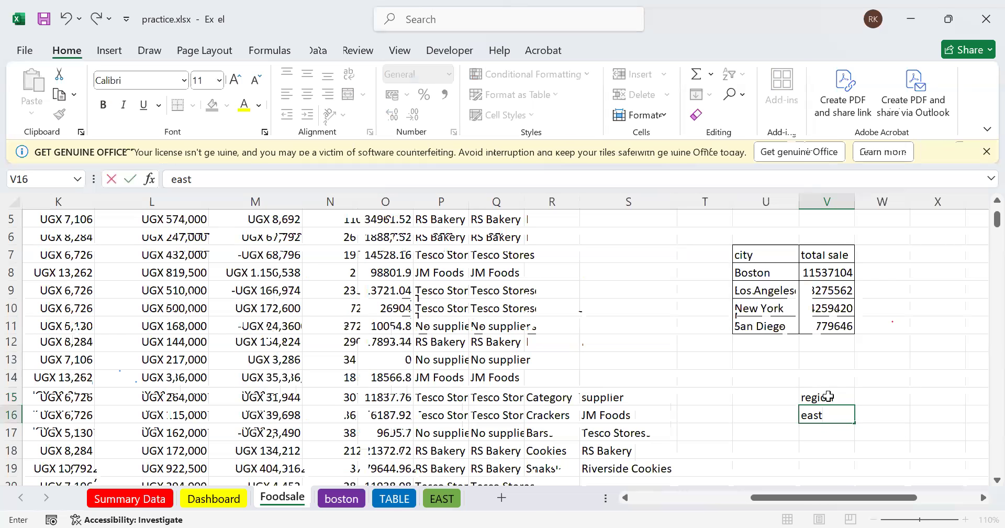
{"action": "key", "text": "Return"}
{"action": "type", "text": "west"}
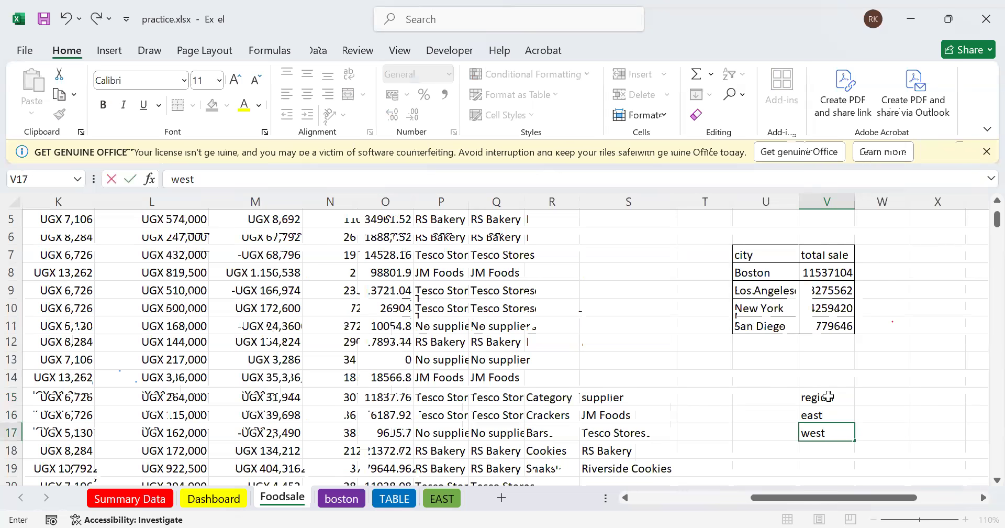
Enter the heading "occurancies" in W15 beside the region heading
{"action": "left_click", "coordinate": [871, 392]}
{"action": "type", "text": "o"}
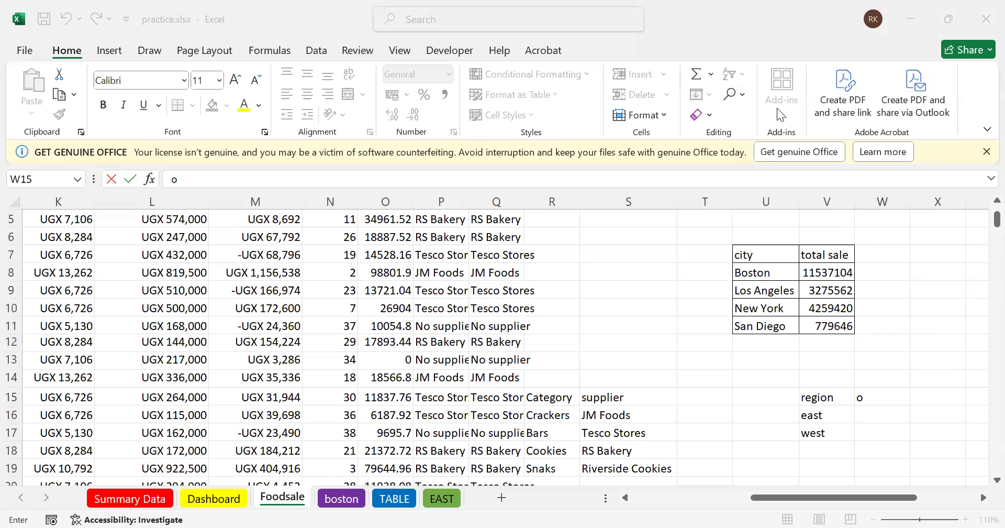
{"action": "left_click", "coordinate": [874, 401]}
{"action": "type", "text": "cc"}
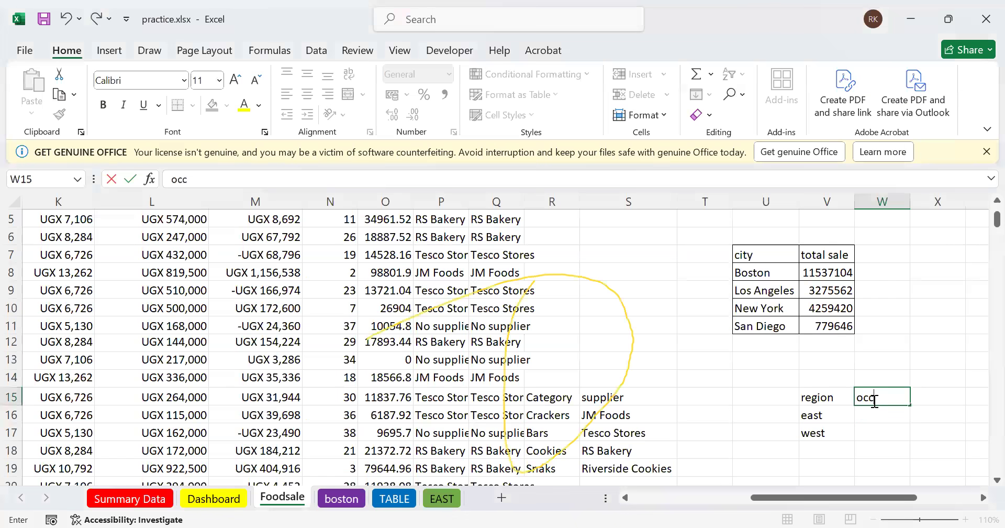
{"action": "type", "text": "urancies"}
{"action": "left_click", "coordinate": [879, 417]}
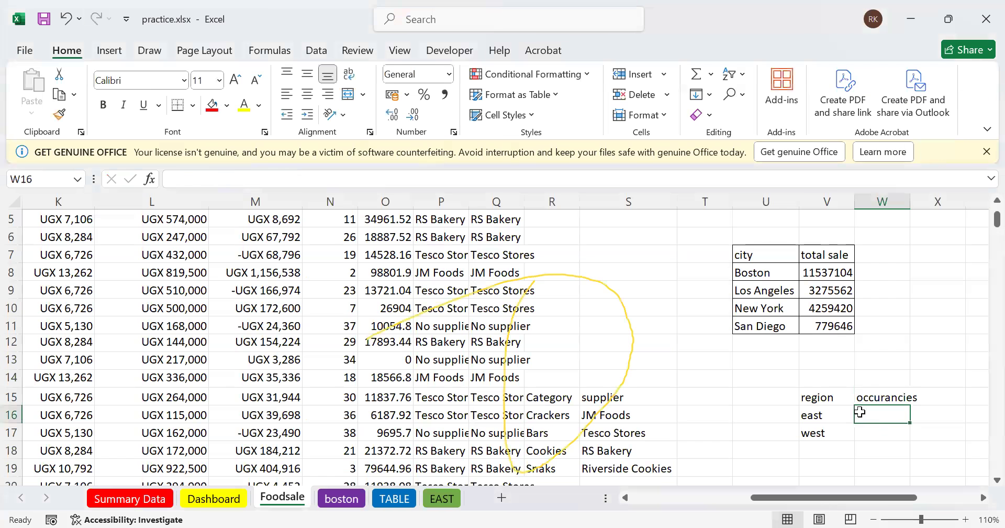
{"action": "type", "text": "="}
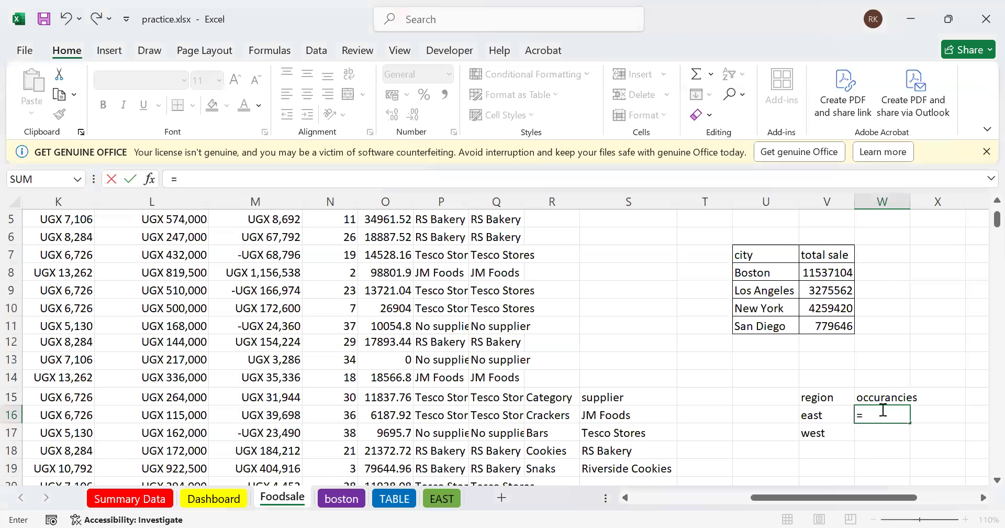
{"action": "key", "text": "BackSpace"}
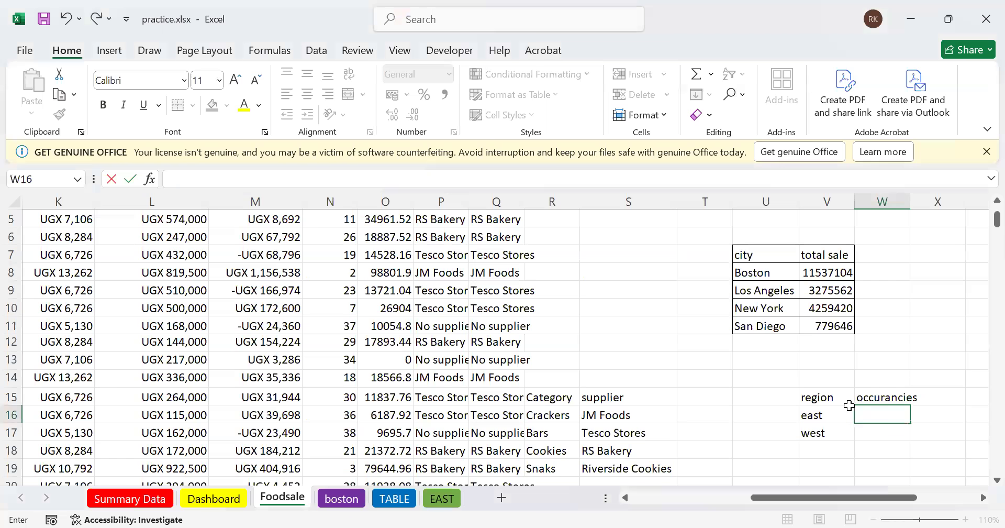
{"action": "left_click", "coordinate": [820, 398]}
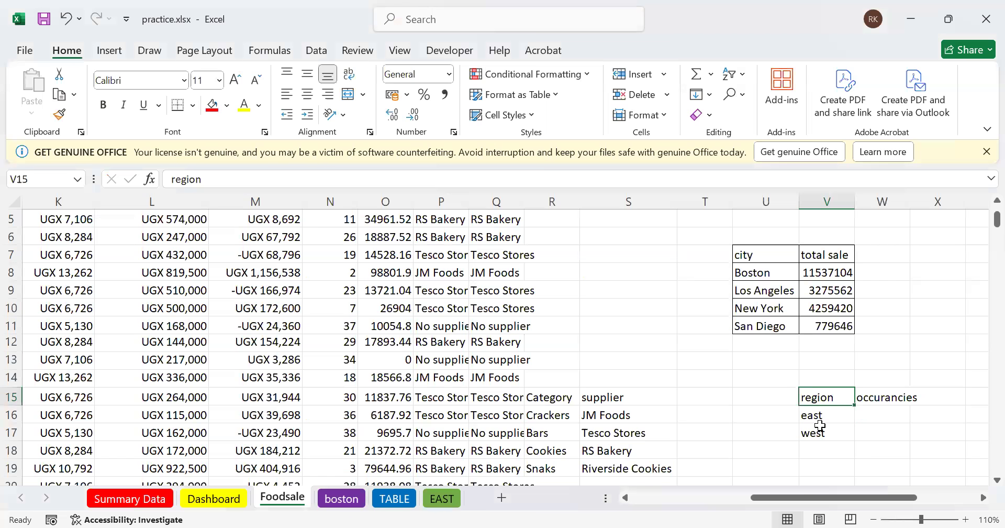
Start a COUNTIF formula in W16 with the region data C2:C40 as its range
{"action": "left_click", "coordinate": [873, 414]}
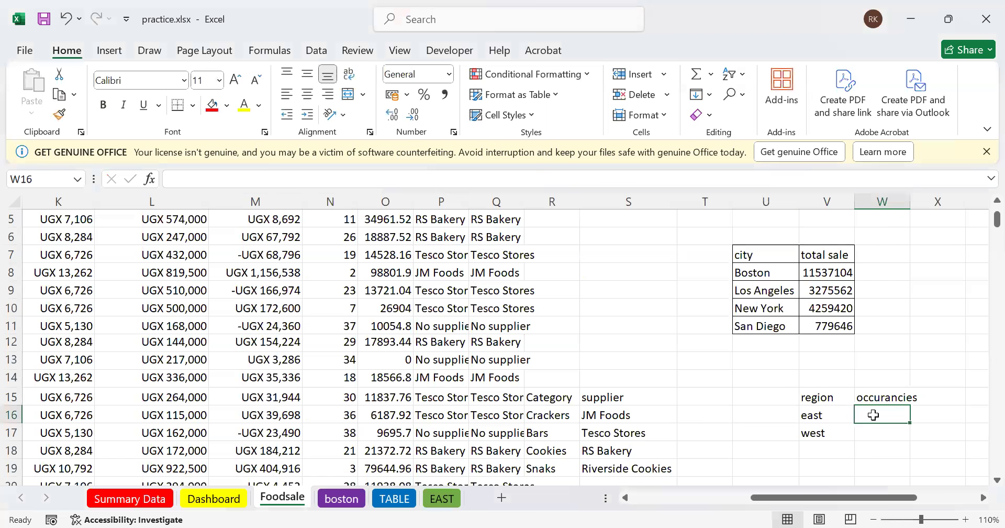
{"action": "type", "text": "="}
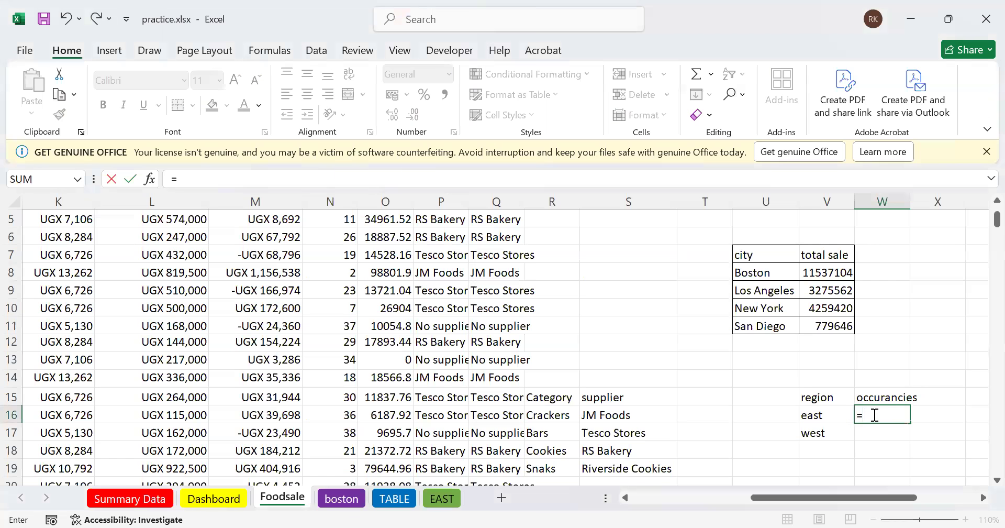
{"action": "type", "text": "coun"}
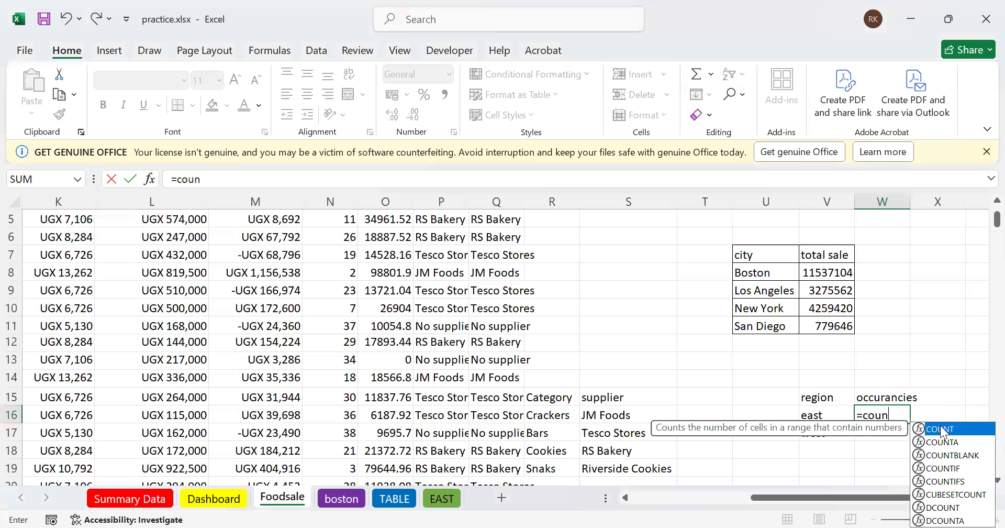
{"action": "double_click", "coordinate": [942, 468]}
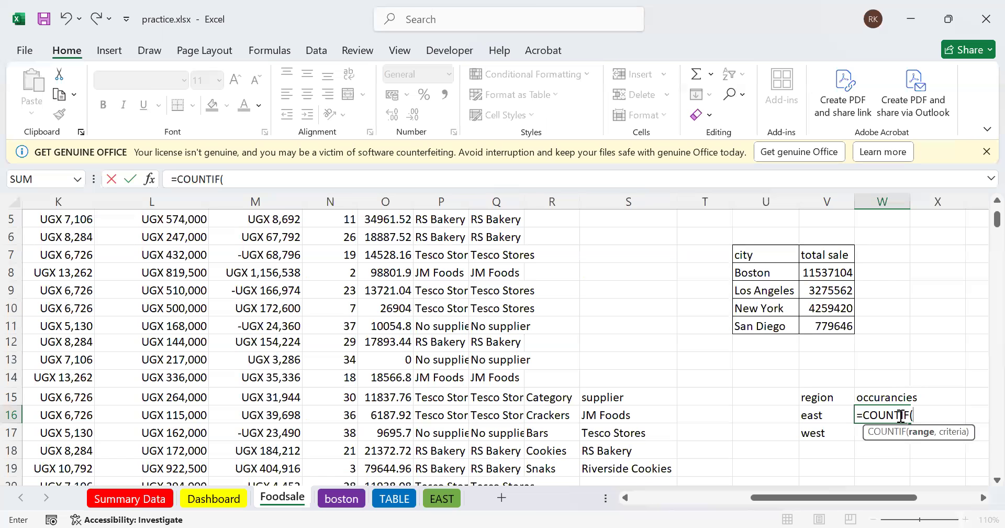
{"action": "scroll", "coordinate": [900, 415], "scroll_direction": "left", "scroll_amount": 3}
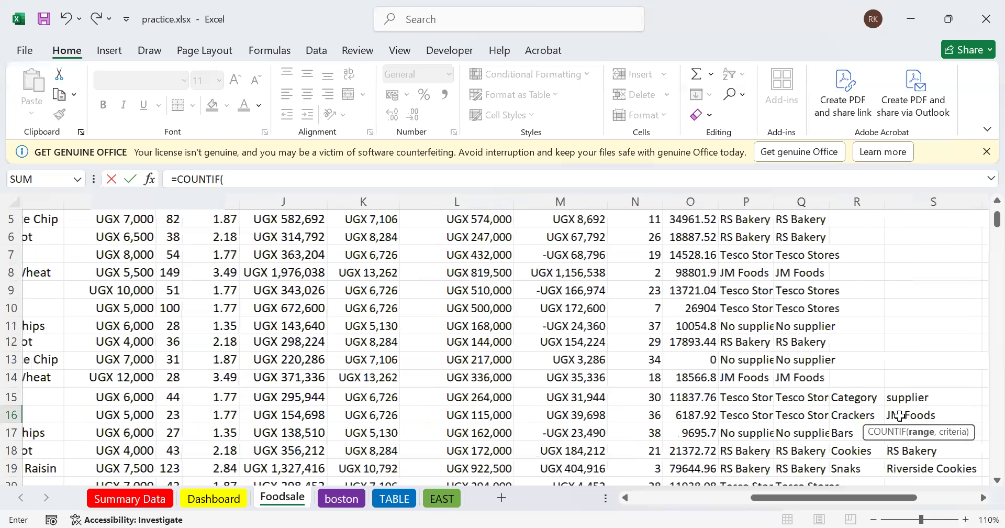
{"action": "scroll", "coordinate": [900, 415], "scroll_direction": "left", "scroll_amount": 3}
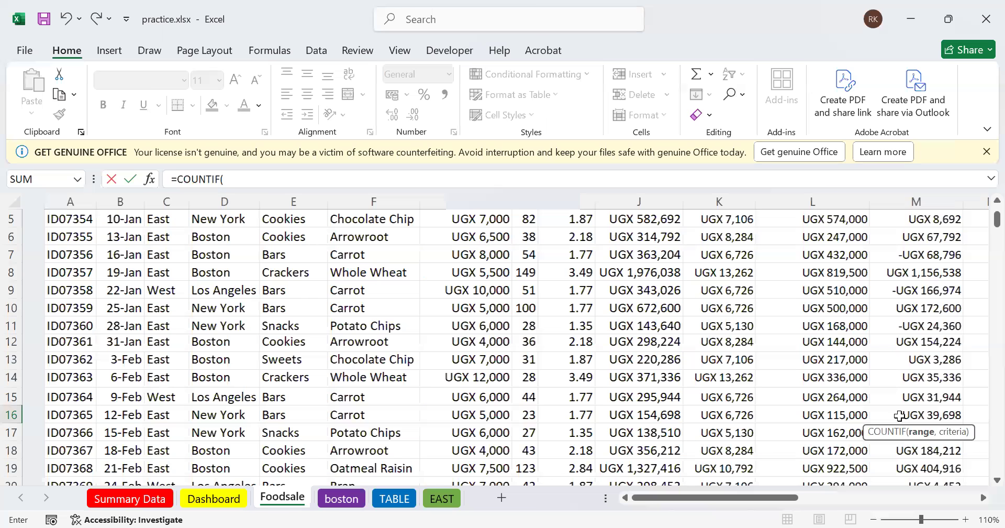
{"action": "scroll", "coordinate": [900, 415], "scroll_direction": "right", "scroll_amount": 1}
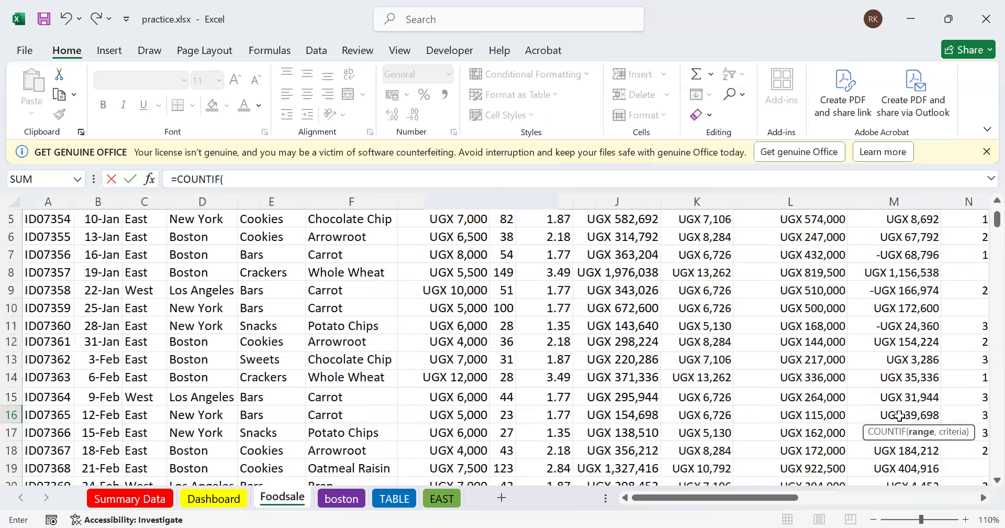
{"action": "scroll", "coordinate": [899, 415], "scroll_direction": "up", "scroll_amount": 2}
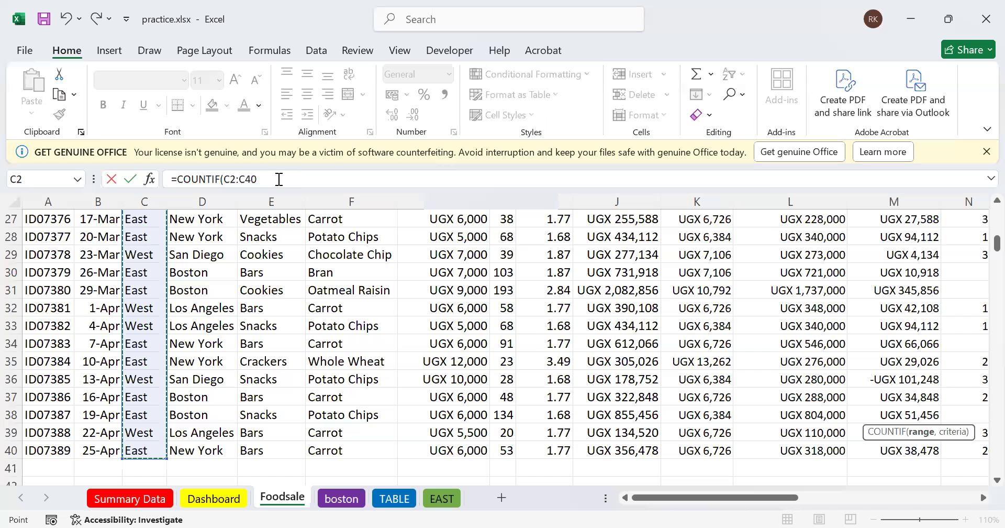
Use the east cell V16 as the COUNTIF criteria and commit the formula in W16
{"action": "type", "text": ","}
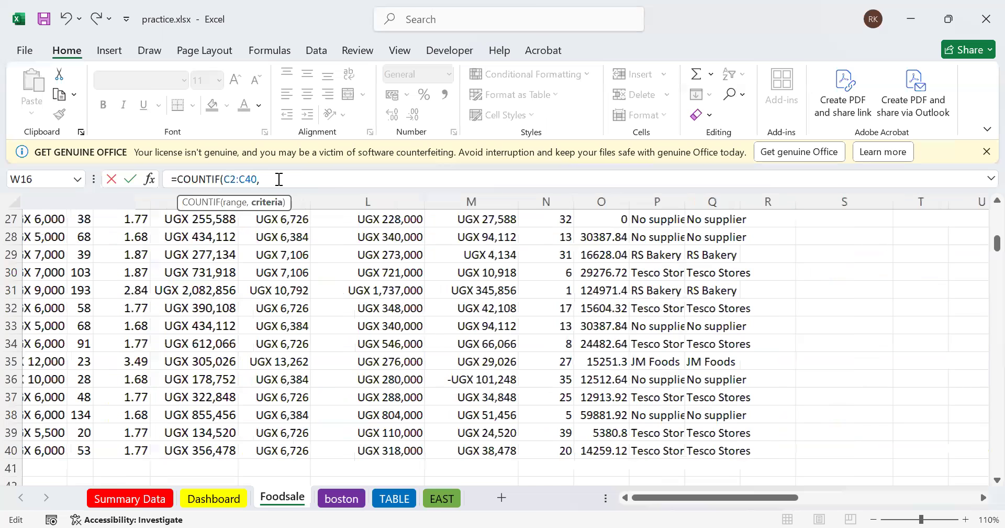
{"action": "scroll", "coordinate": [279, 179], "scroll_direction": "right", "scroll_amount": 3}
{"action": "scroll", "coordinate": [279, 179], "scroll_direction": "down", "scroll_amount": 5}
{"action": "scroll", "coordinate": [279, 179], "scroll_direction": "up", "scroll_amount": 7}
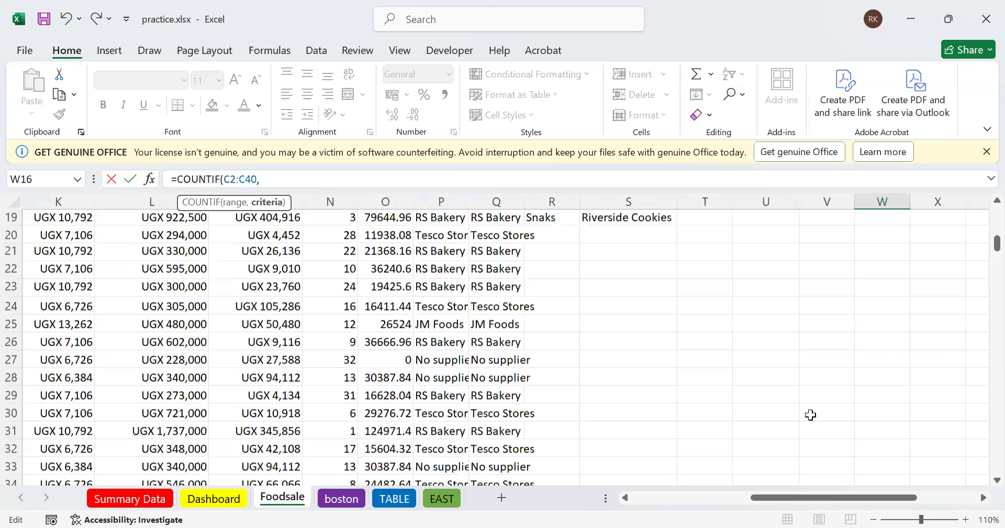
{"action": "scroll", "coordinate": [817, 398], "scroll_direction": "up", "scroll_amount": 4}
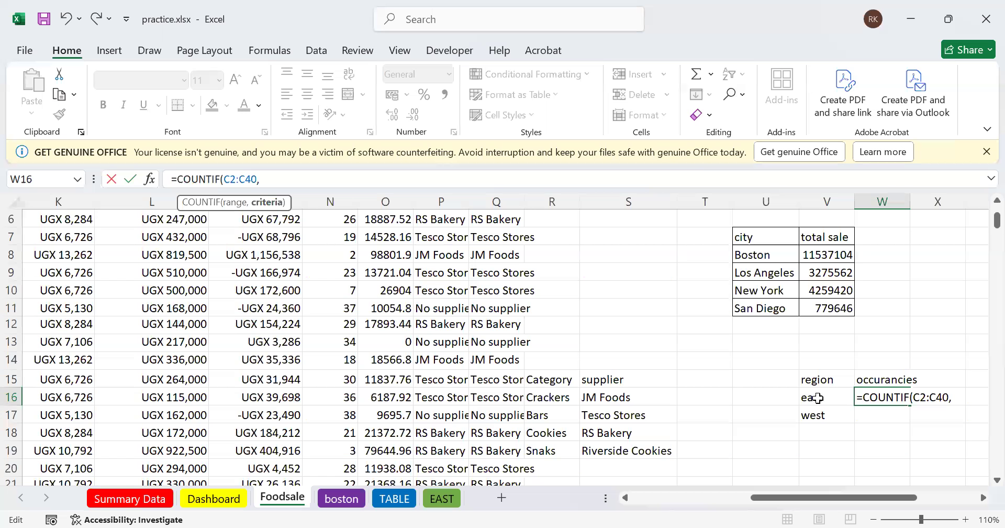
{"action": "left_click", "coordinate": [818, 398]}
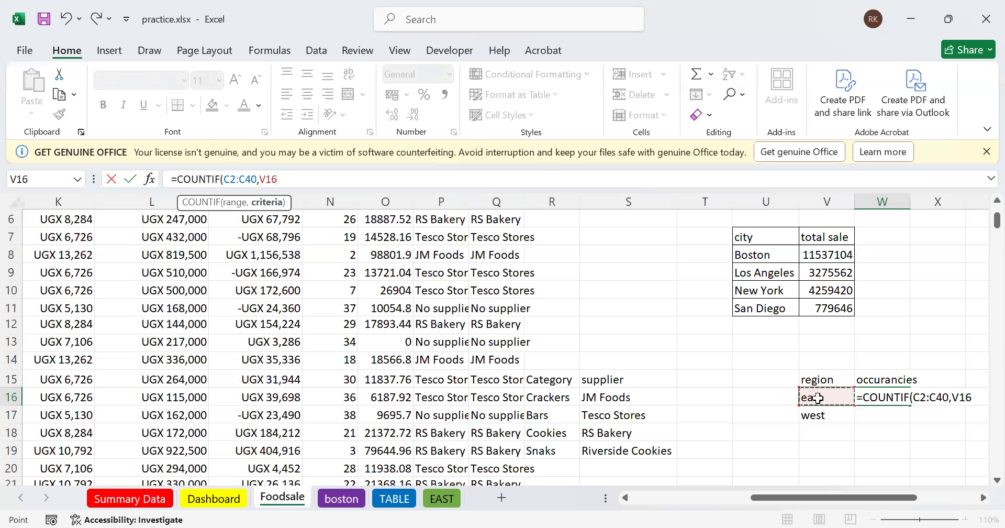
{"action": "key", "text": "Return"}
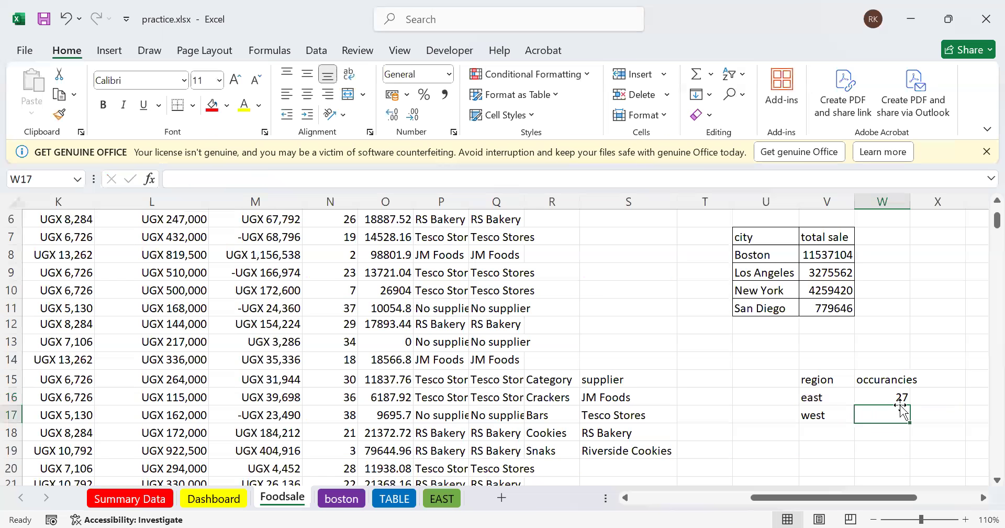
Fill the COUNTIF formula from W16 down to W17 for the west region
{"action": "left_click", "coordinate": [905, 402]}
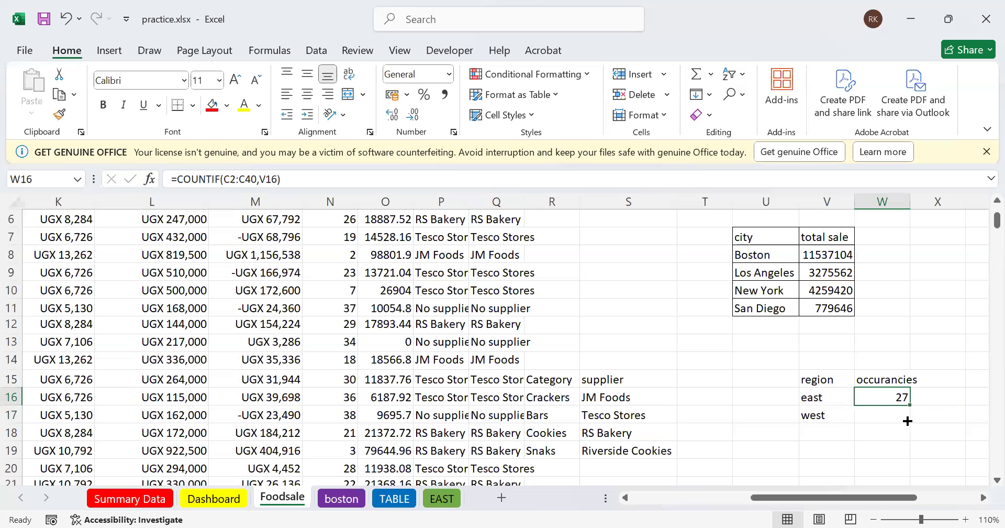
{"action": "left_click", "coordinate": [907, 421]}
{"action": "key", "text": "ctrl+d"}
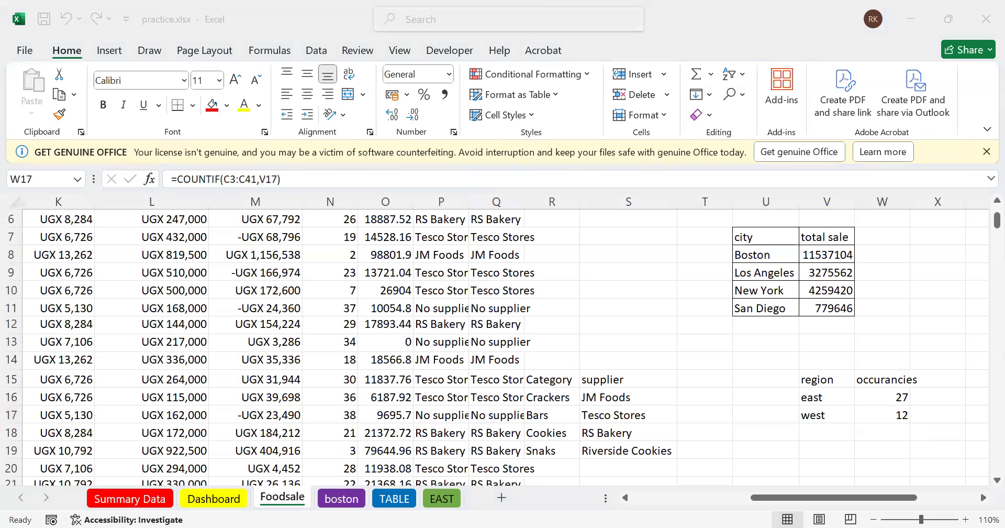
Clear the COUNTIF formulas in W16:W17 and the rest of the region table in V15:W17
{"action": "left_click", "coordinate": [866, 397]}
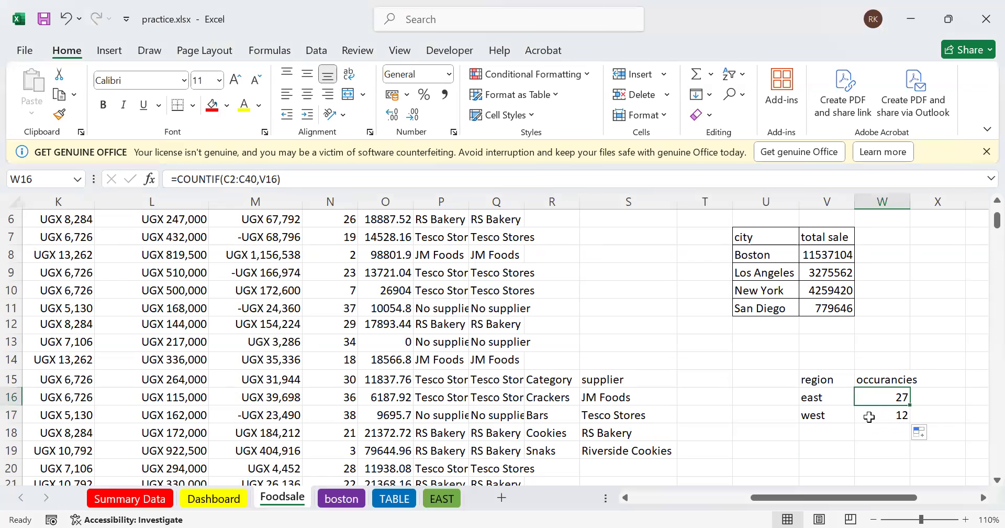
{"action": "left_click", "coordinate": [869, 417], "text": "shift"}
{"action": "key", "text": "Delete"}
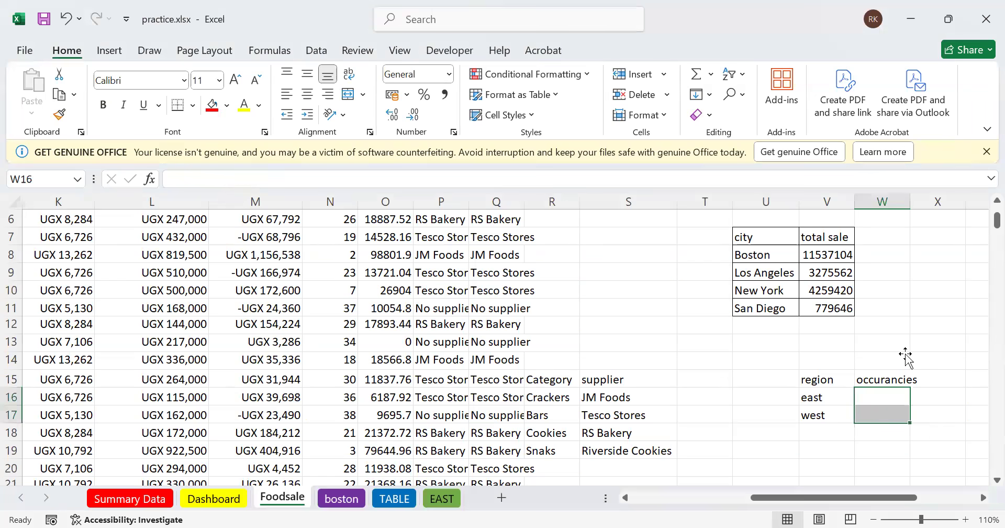
{"action": "left_click", "coordinate": [883, 394]}
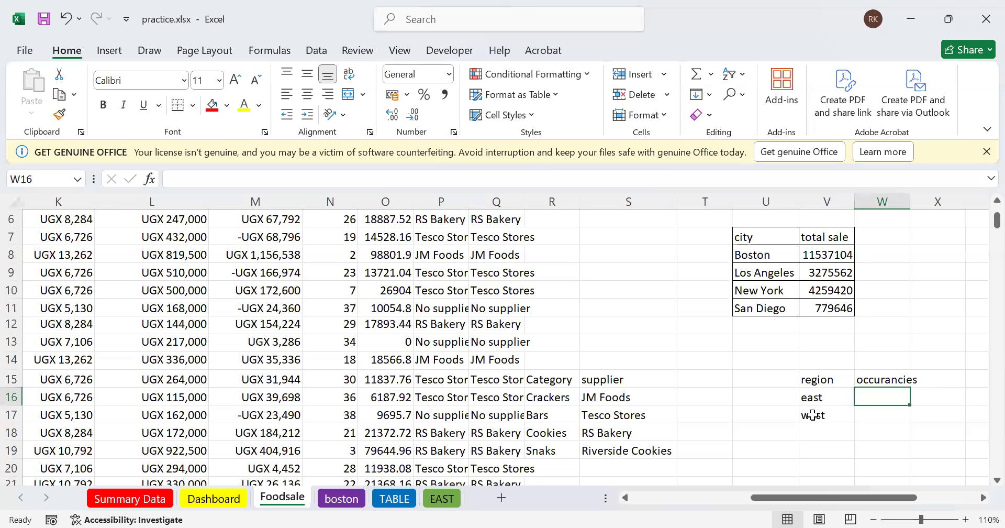
{"action": "type", "text": "="}
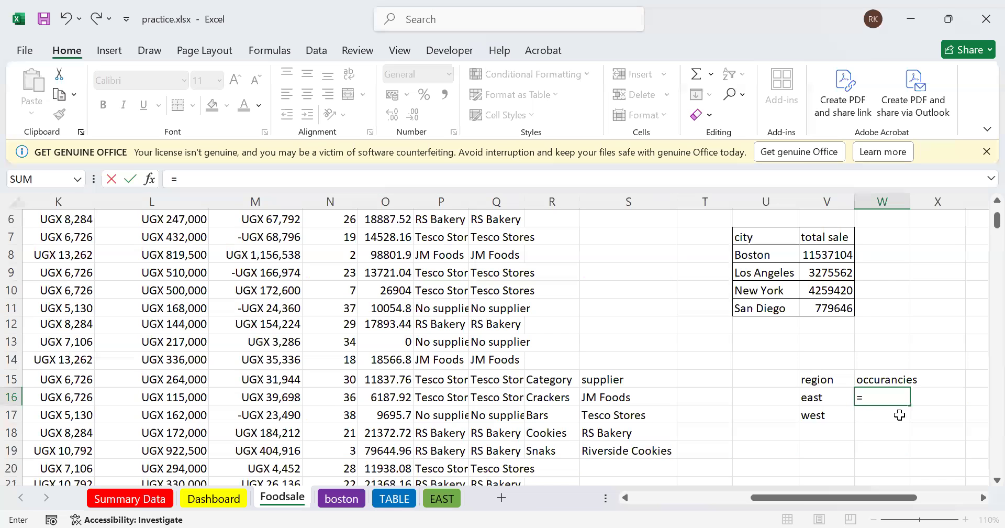
{"action": "key", "text": "Escape"}
{"action": "left_click_drag", "start_coordinate": [824, 380], "coordinate": [900, 415]}
{"action": "key", "text": "Delete"}
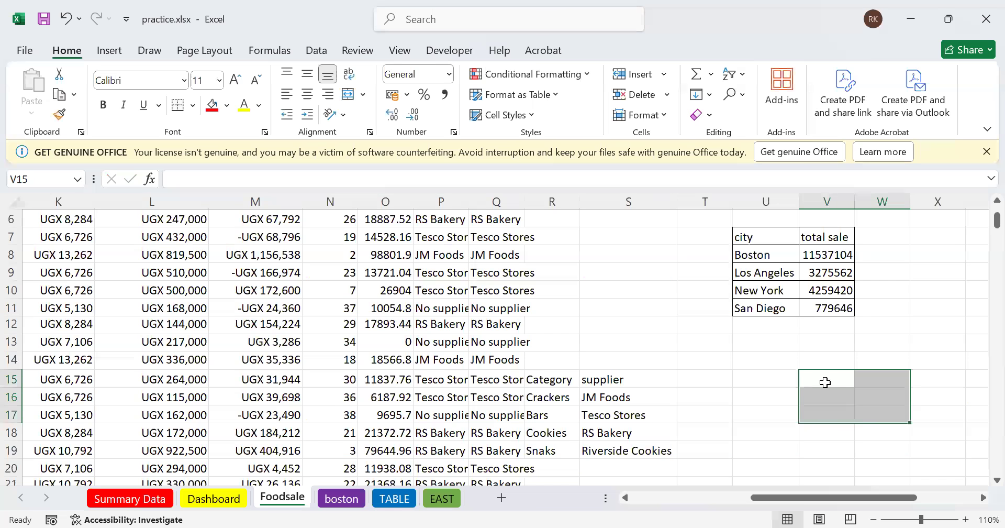
Enter the headings "region" in V15 and "occurancies" in W15, with "east" in V16 and "west" in V17
{"action": "type", "text": "r"}
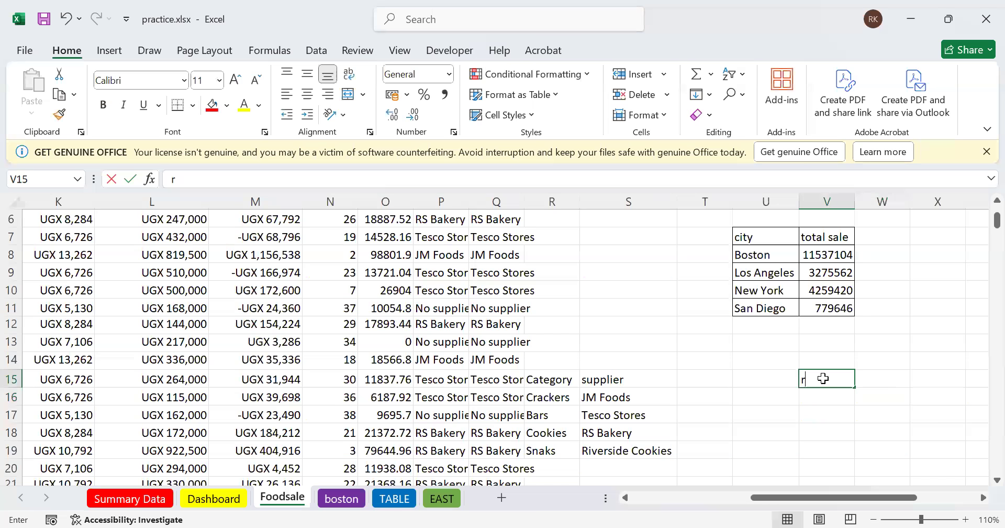
{"action": "type", "text": "egion"}
{"action": "key", "text": "Tab"}
{"action": "type", "text": "occu"}
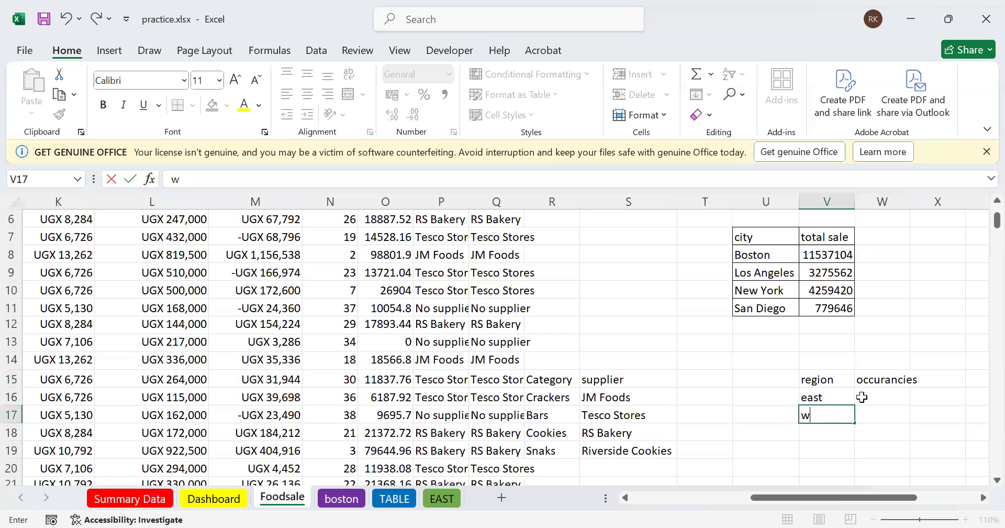
{"action": "type", "text": "est"}
{"action": "left_click", "coordinate": [870, 400]}
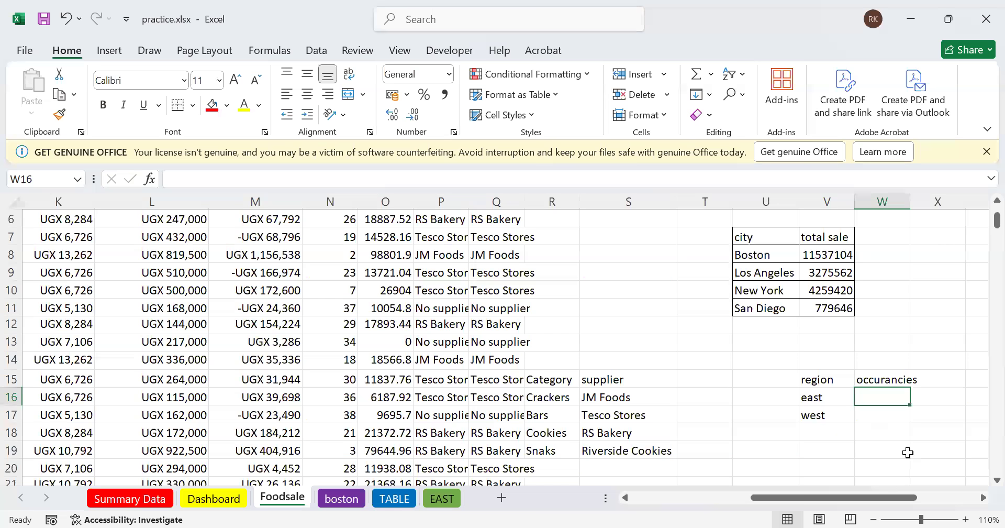
Start a COUNTIF formula in W16 with the region cells C2:C40 as its range
{"action": "type", "text": "=COUNTIF("}
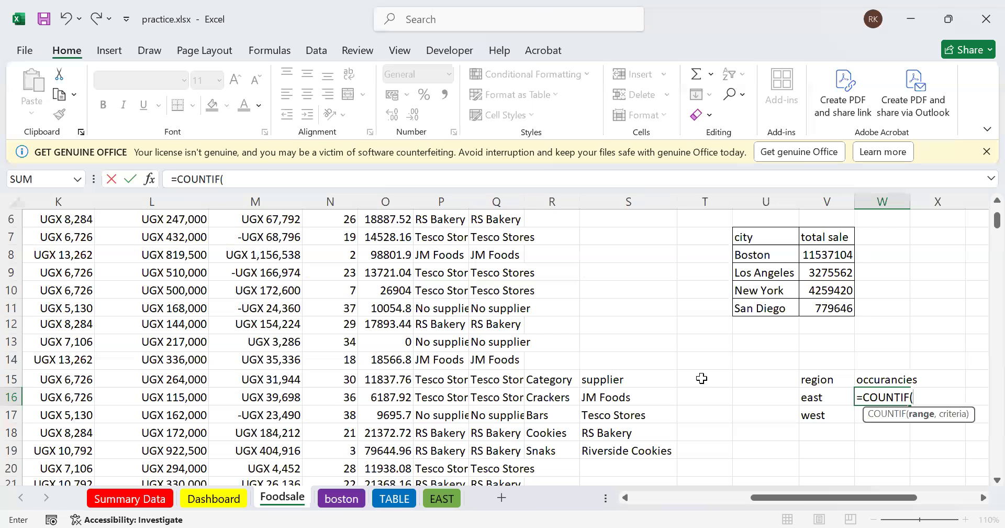
{"action": "scroll", "coordinate": [608, 352], "scroll_direction": "left", "scroll_amount": 5}
{"action": "scroll", "coordinate": [608, 352], "scroll_direction": "up", "scroll_amount": 2}
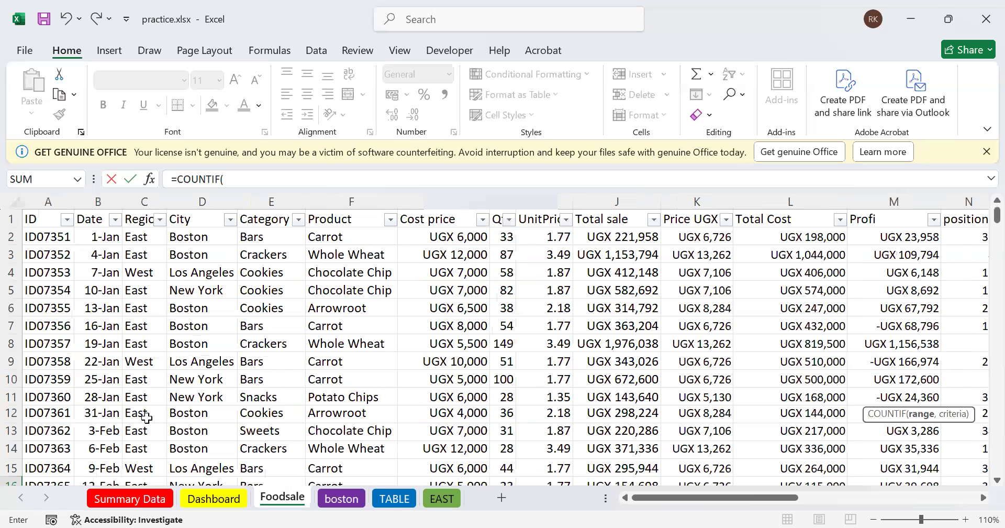
{"action": "left_click", "coordinate": [270, 180]}
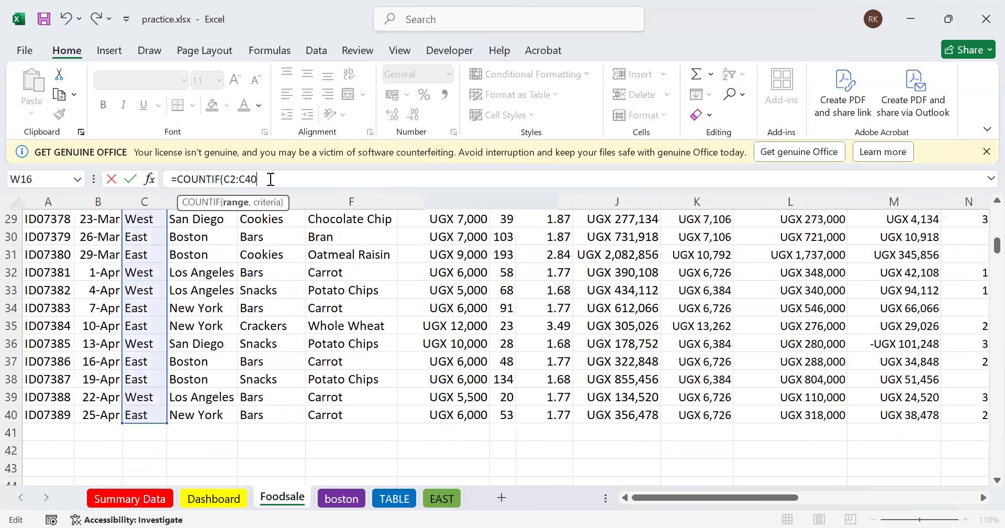
{"action": "type", "text": ","}
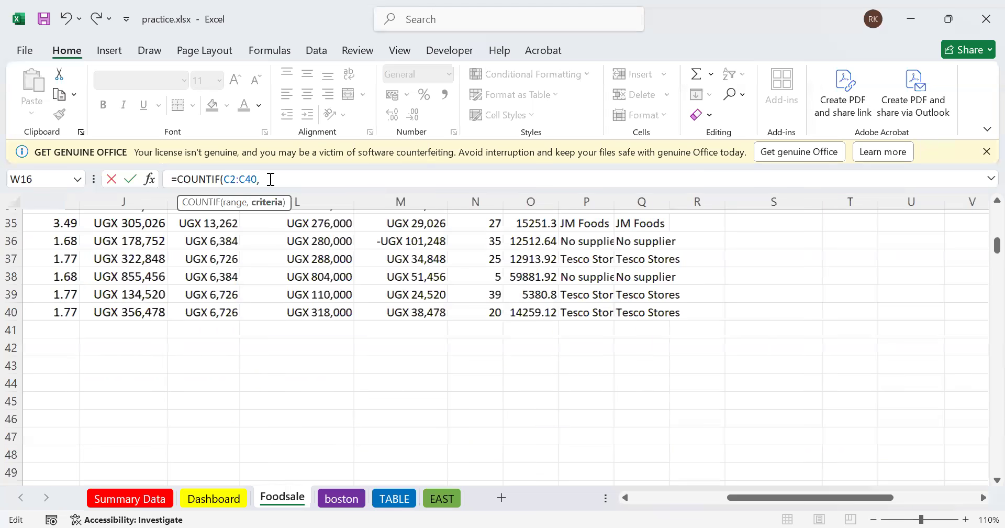
Complete the COUNTIF formula with V16 as the criteria and fill it from W16 down to W17
{"action": "scroll", "coordinate": [271, 179], "scroll_direction": "up", "scroll_amount": 10}
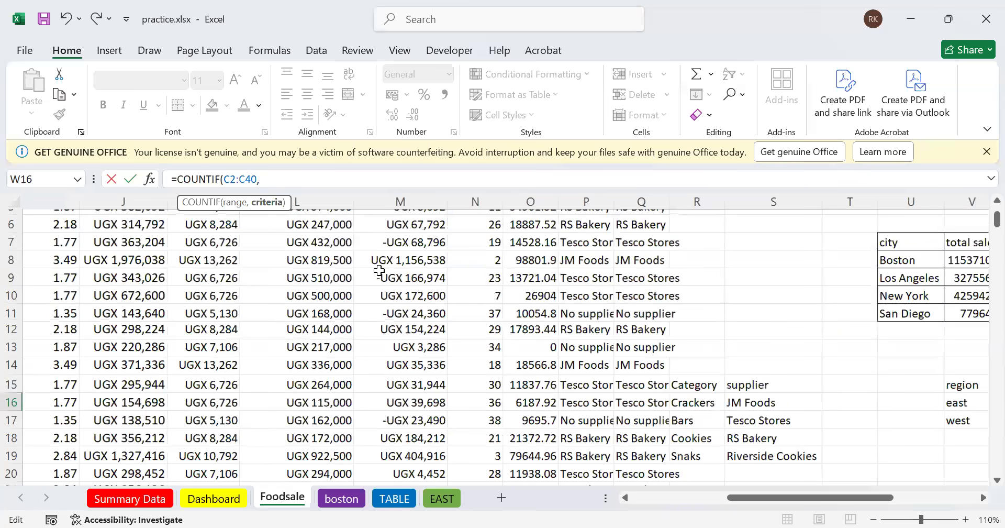
{"action": "scroll", "coordinate": [739, 416], "scroll_direction": "right", "scroll_amount": 3}
{"action": "left_click", "coordinate": [739, 415]}
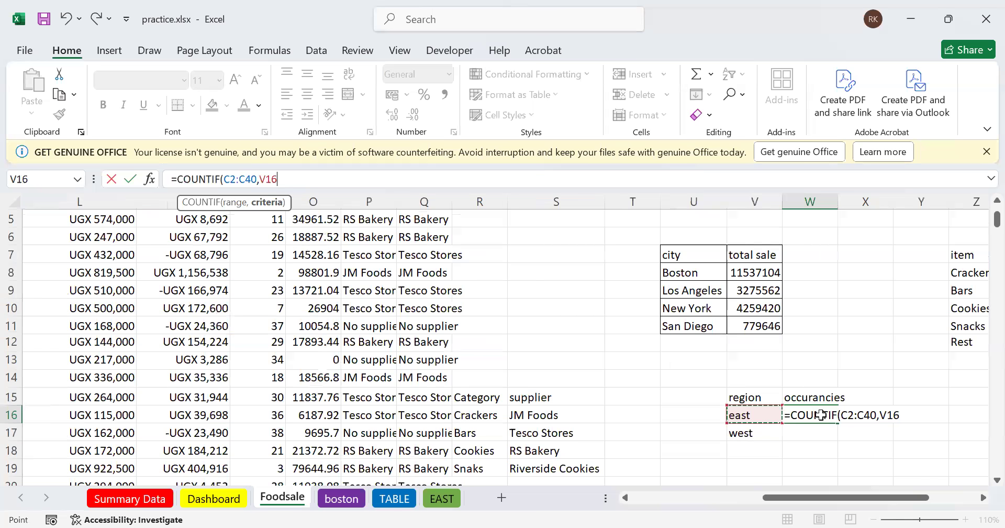
{"action": "key", "text": "Return"}
{"action": "left_click_drag", "start_coordinate": [838, 424], "coordinate": [837, 438]}
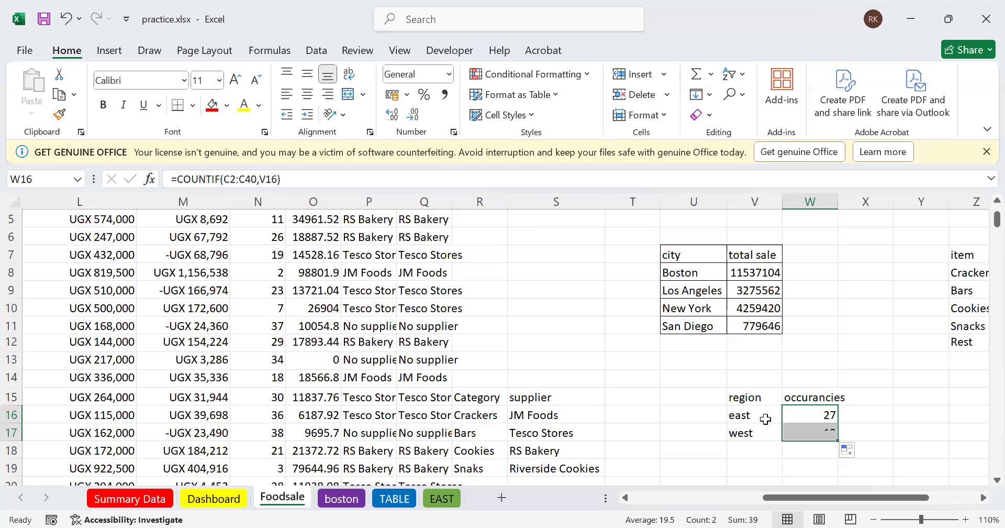
Insert a 2-D pie chart of the east and west occurrences from V16:W17
{"action": "left_click_drag", "start_coordinate": [760, 416], "coordinate": [815, 431]}
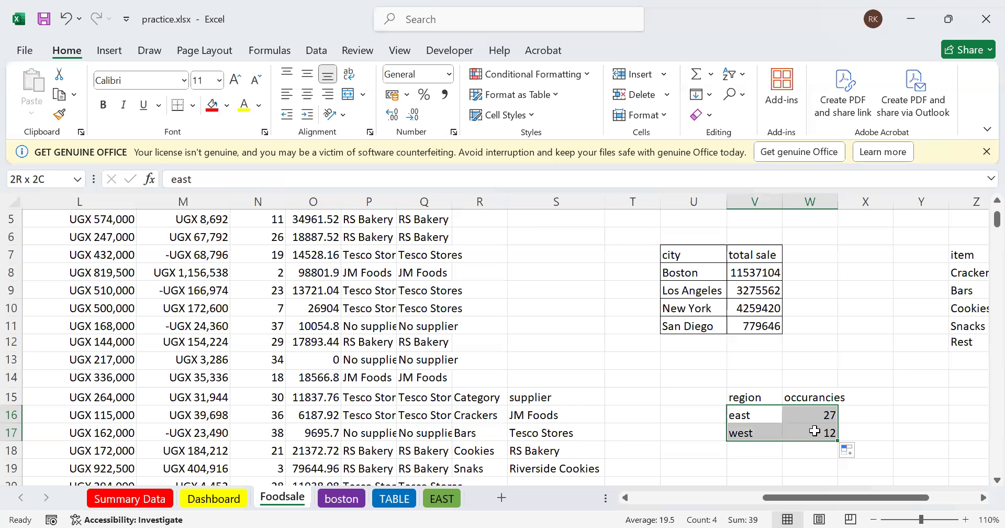
{"action": "left_click", "coordinate": [109, 54]}
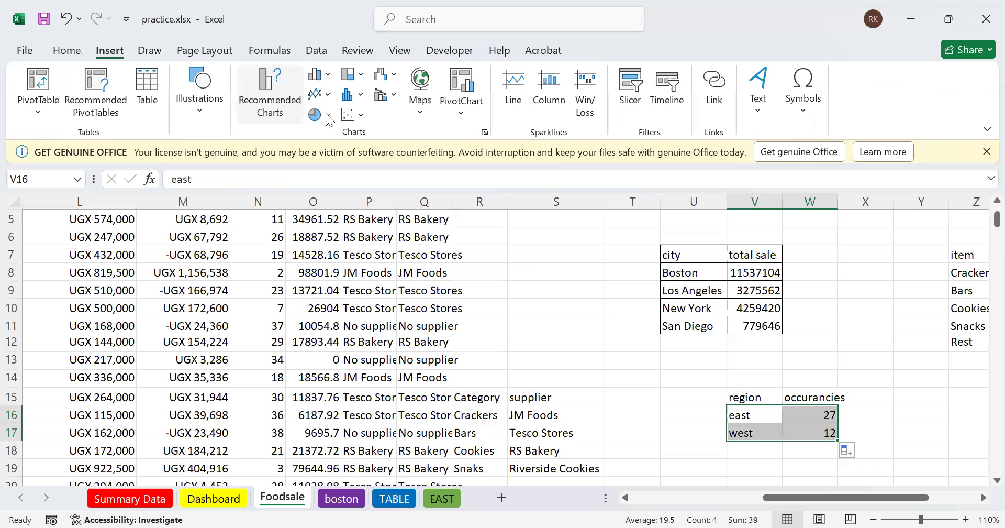
{"action": "left_click", "coordinate": [329, 116]}
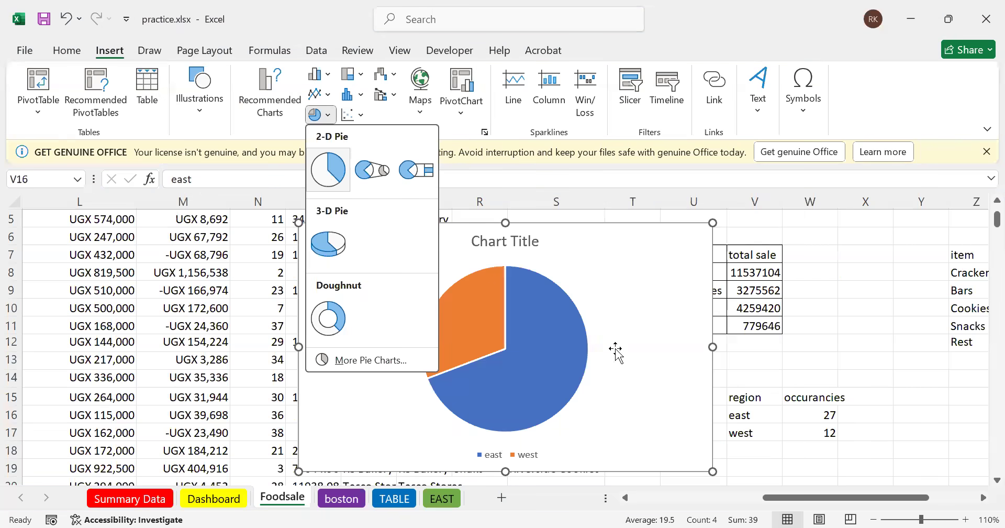
{"action": "left_click", "coordinate": [559, 276]}
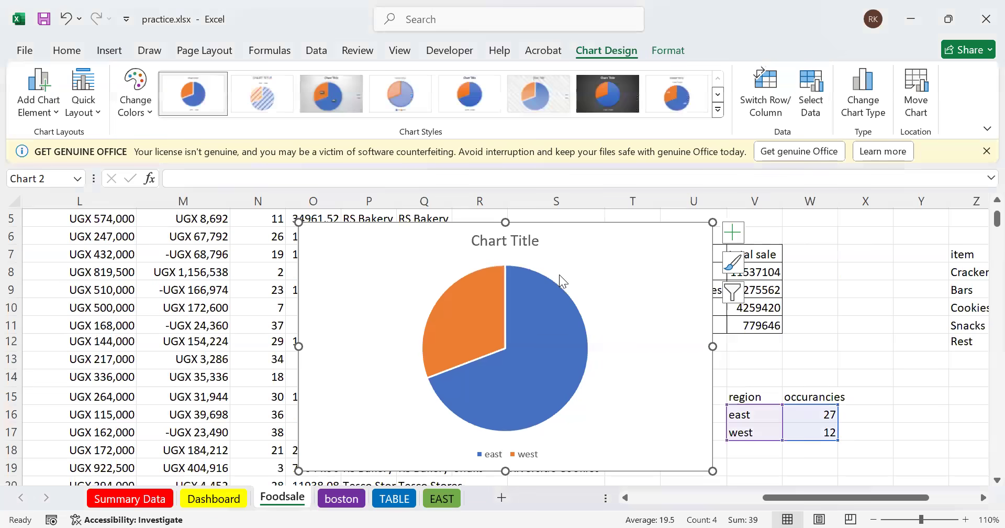
Move the pie chart to a new sheet of its own and return to the Foodsale sheet
{"action": "right_click", "coordinate": [559, 274]}
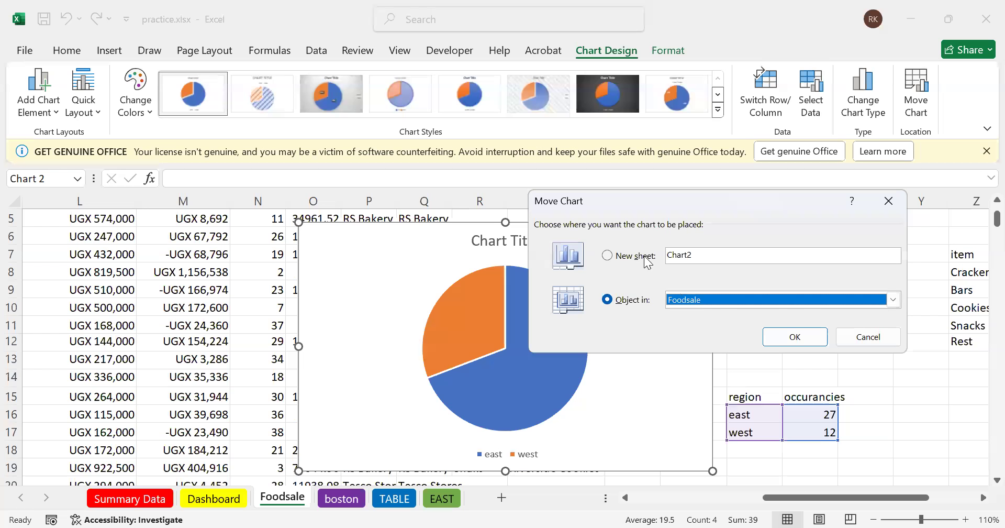
{"action": "left_click", "coordinate": [773, 343]}
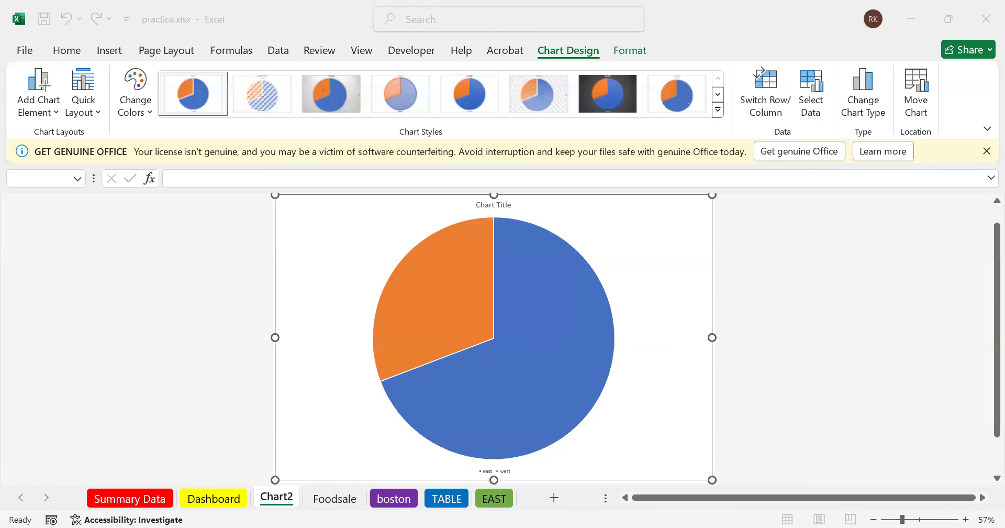
{"action": "left_click", "coordinate": [333, 500]}
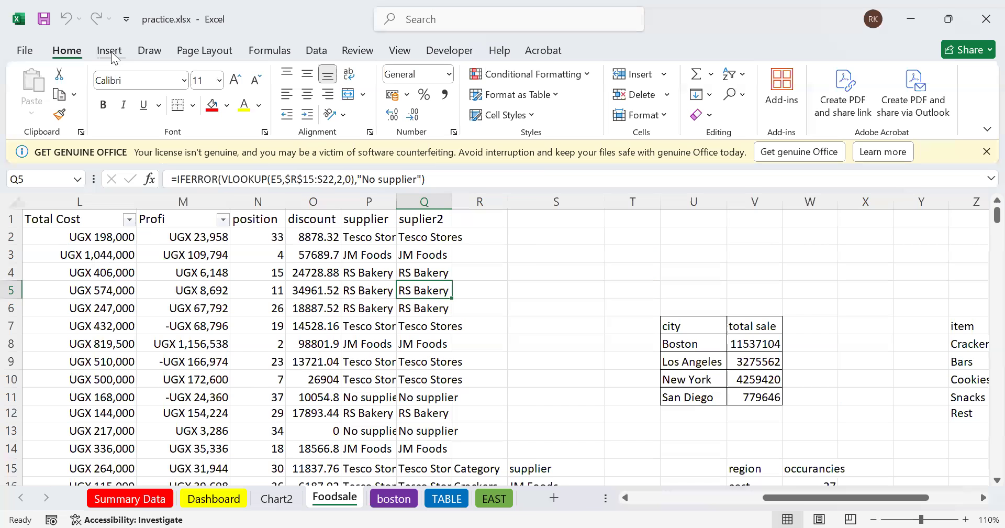
Add a page header to Foodsale with the text "fffffff" in its centre section
{"action": "left_click", "coordinate": [111, 51]}
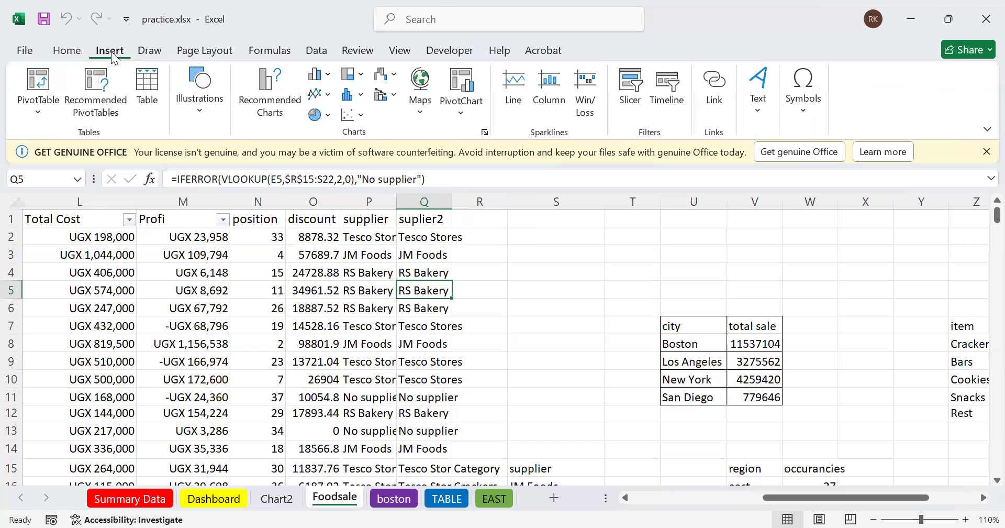
{"action": "left_click", "coordinate": [70, 51]}
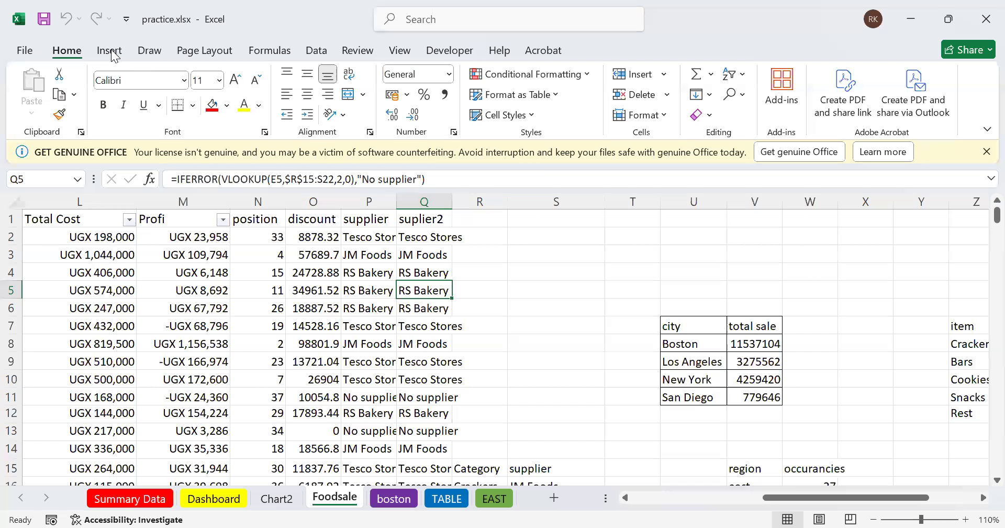
{"action": "left_click", "coordinate": [758, 111]}
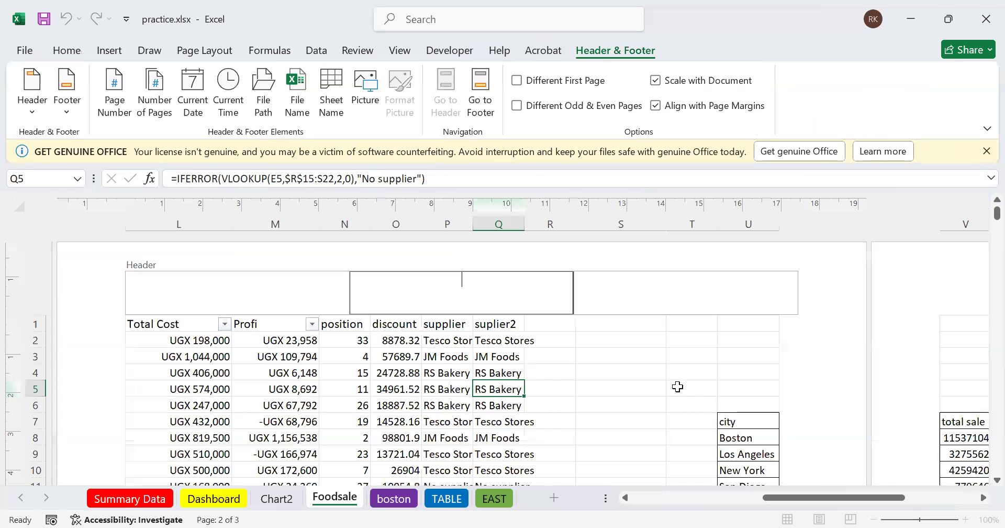
{"action": "type", "text": "fffffff"}
{"action": "key", "text": "Tab"}
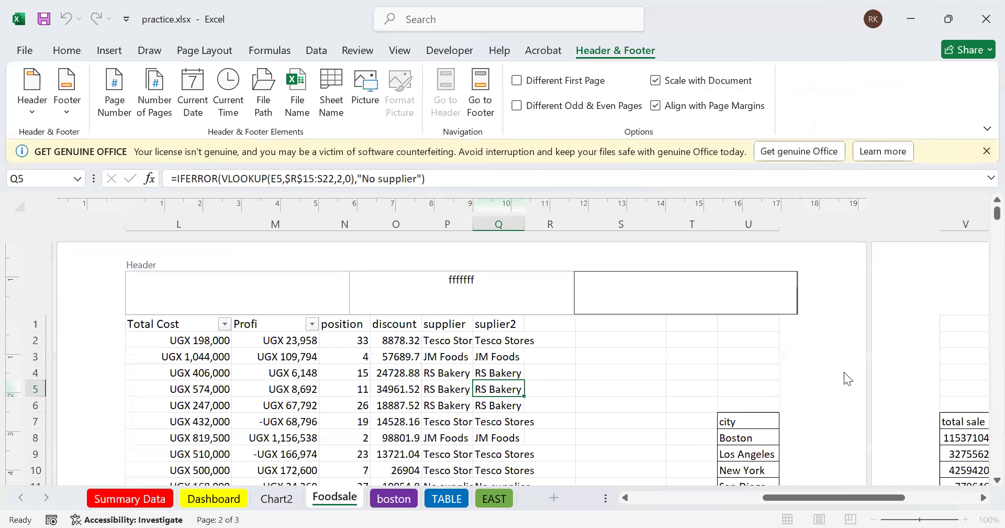
{"action": "left_click", "coordinate": [674, 361]}
Add the text "gggggg" to the centre section of the page footer
{"action": "scroll", "coordinate": [449, 366], "scroll_direction": "down", "scroll_amount": 18}
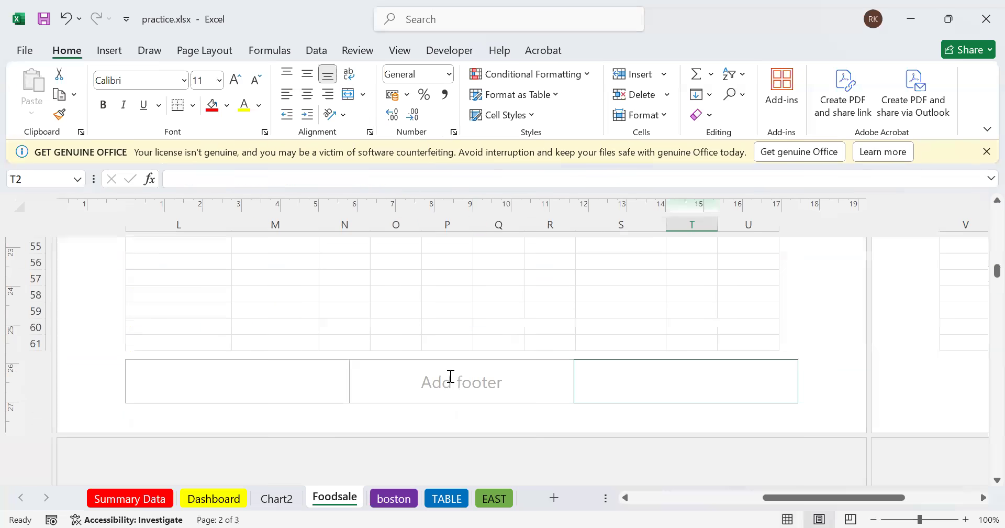
{"action": "left_click", "coordinate": [451, 376]}
{"action": "type", "text": "gggggg"}
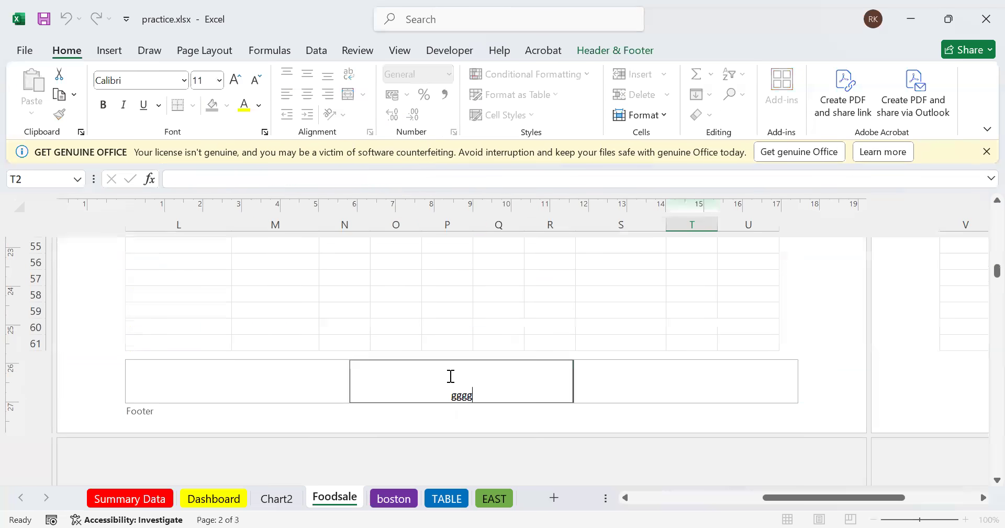
{"action": "left_click", "coordinate": [476, 323]}
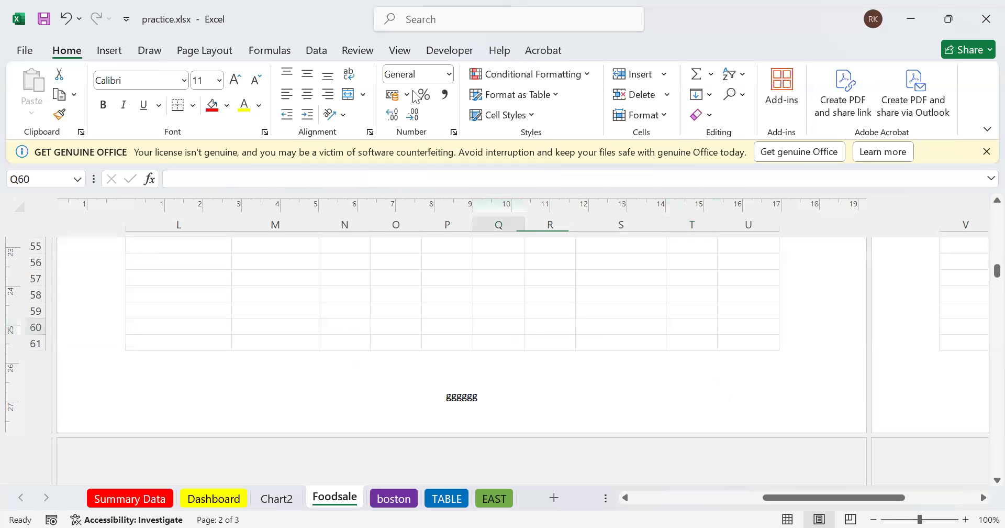
Go back to the first rows of the worksheet and switch it to Normal view
{"action": "left_click", "coordinate": [399, 50]}
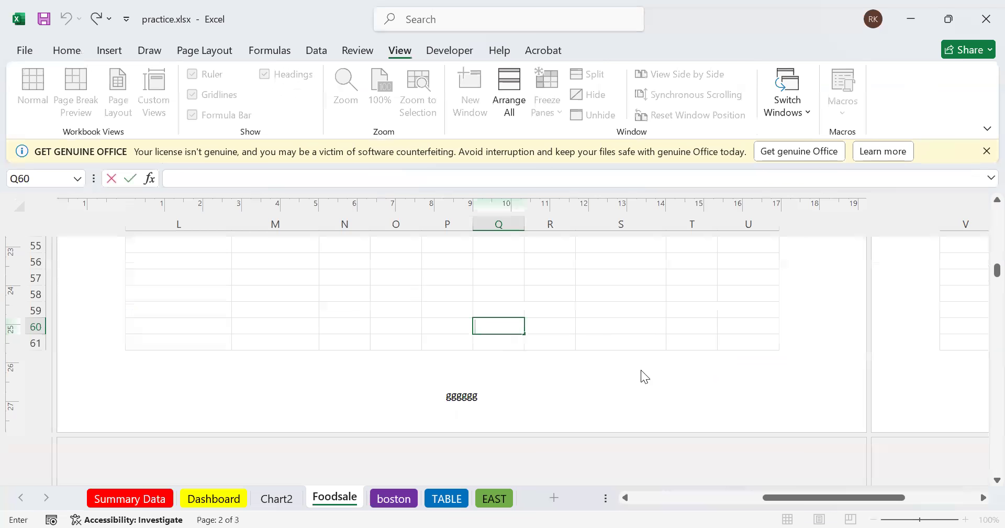
{"action": "key", "text": "Left"}
{"action": "key", "text": "Left"}
{"action": "key", "text": "Up"}
{"action": "key", "text": "Up"}
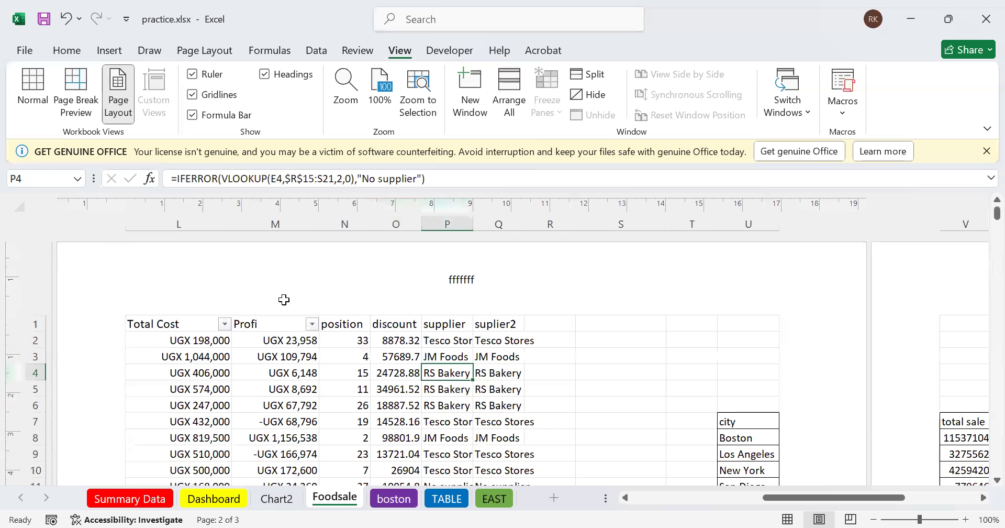
{"action": "left_click", "coordinate": [788, 519]}
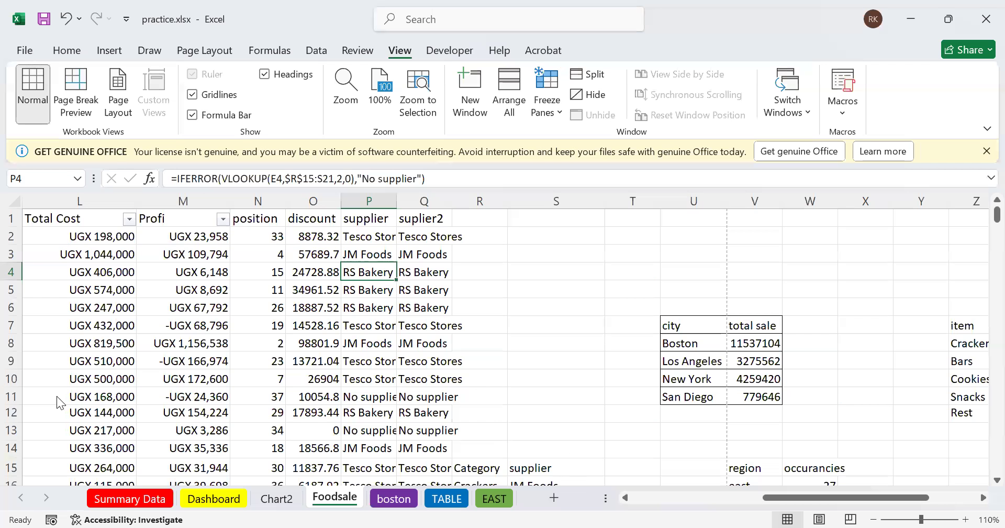
Check the header and footer of Foodsale in the print preview and return to the worksheet
{"action": "key", "text": "ctrl+p"}
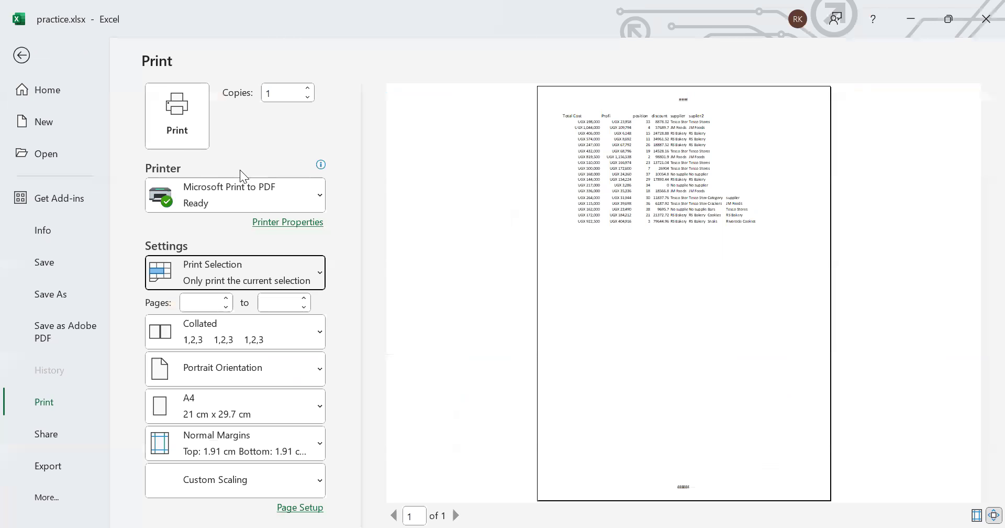
{"action": "left_click", "coordinate": [23, 55]}
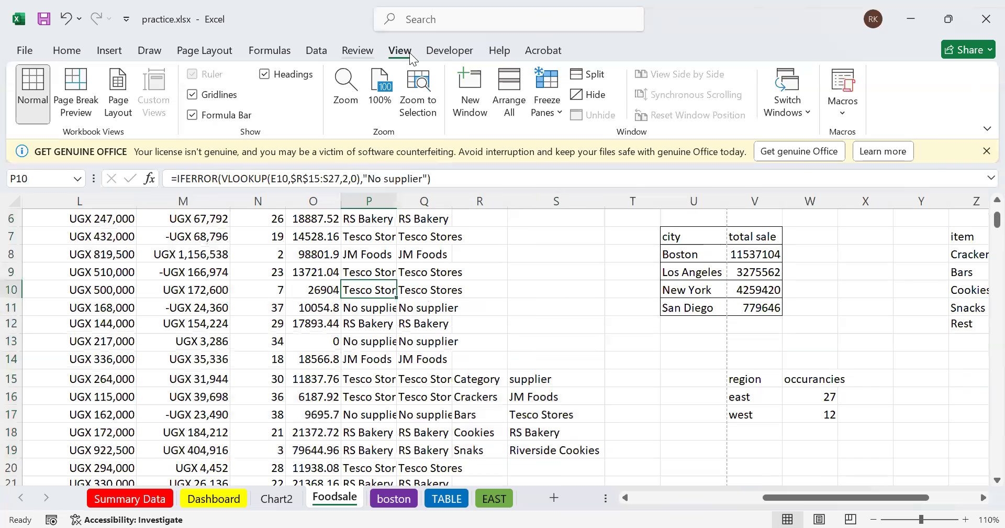
{"action": "left_click", "coordinate": [192, 52]}
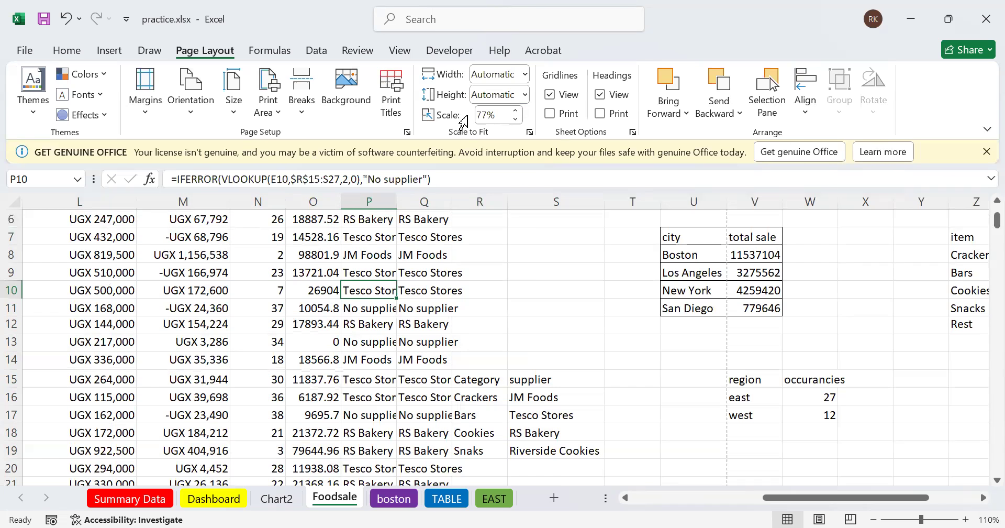
{"action": "key", "text": "alt+Tab"}
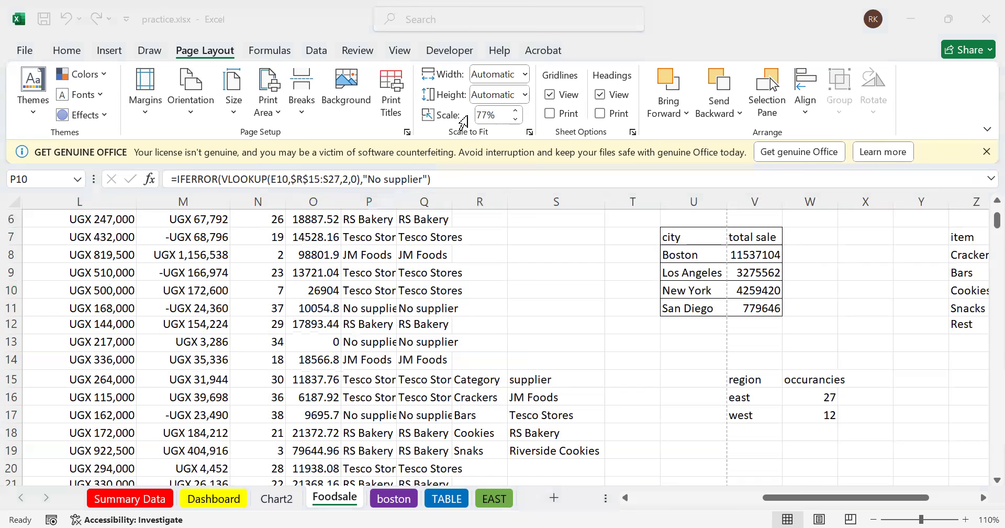